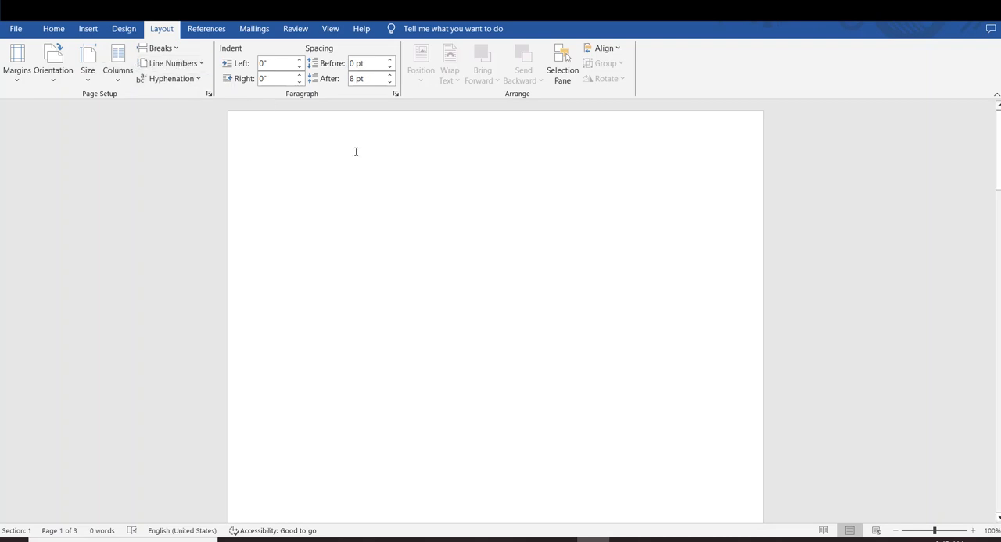
Generate sample paragraphs in the blank document with the =rand() function
scroll(448, 215, down, 1)
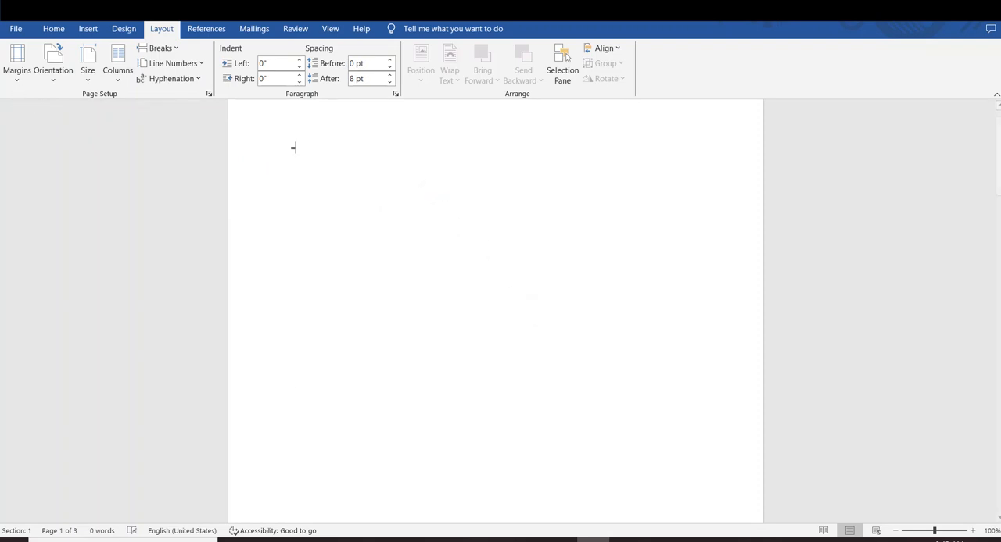
text(=rand())
key(Return)
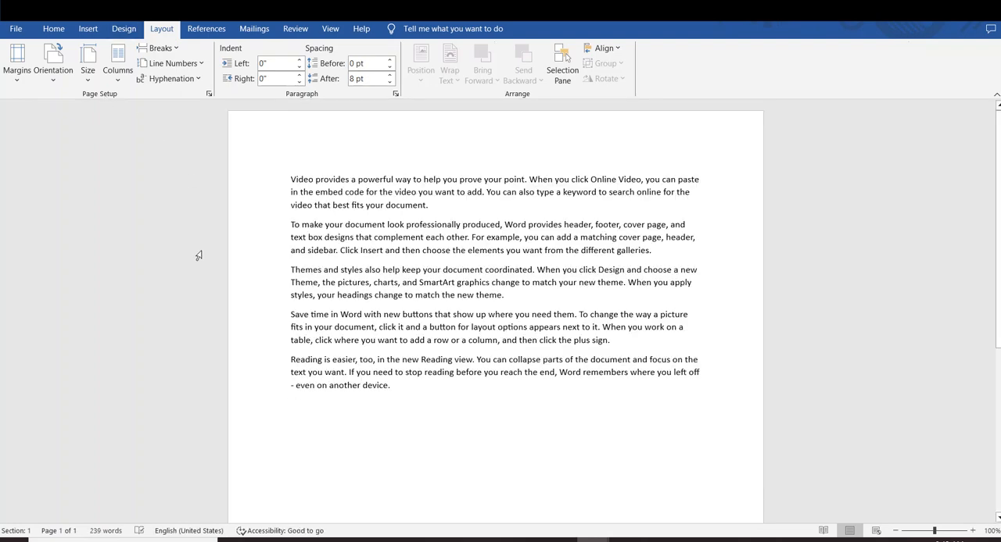
drag(425, 382, 291, 225)
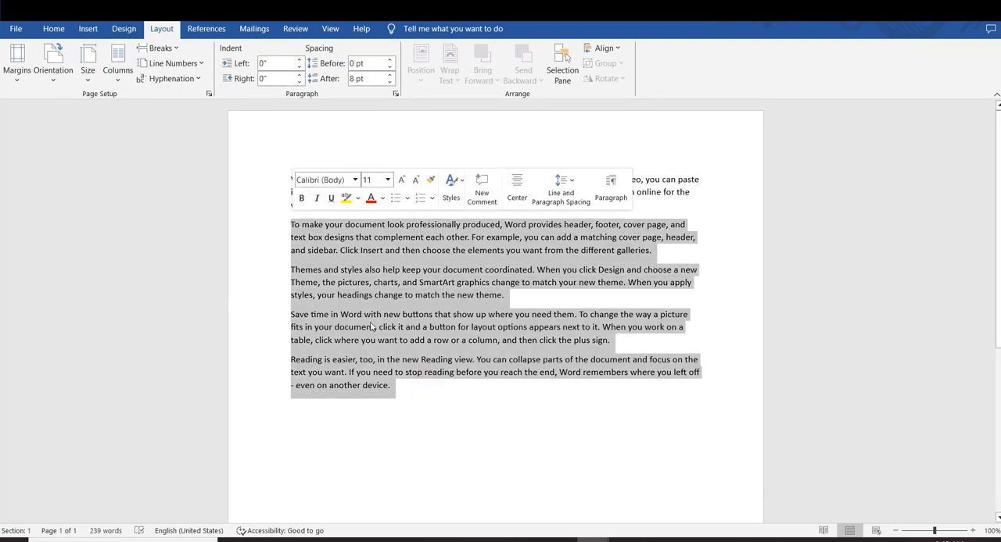
click(406, 361)
click(290, 179)
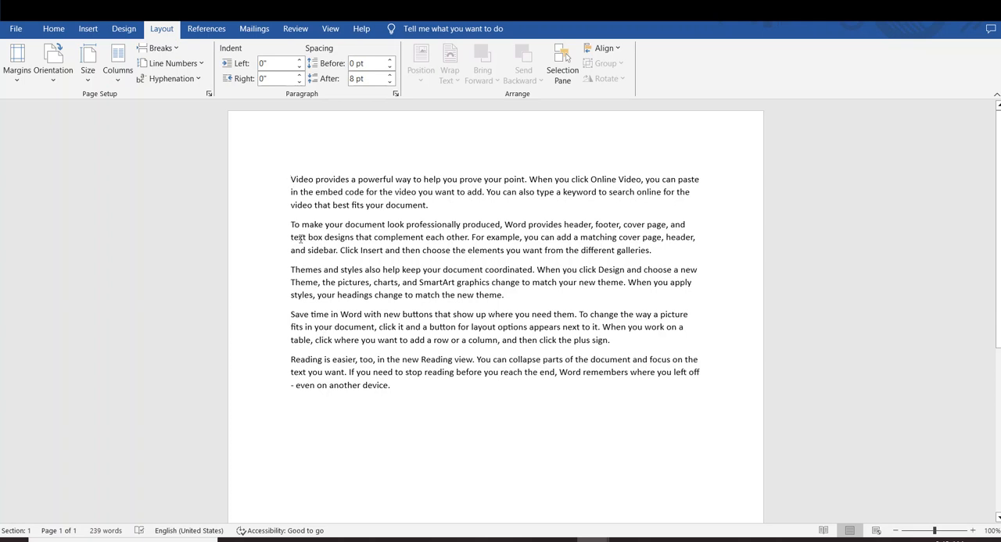
click(290, 180)
drag(707, 188, 707, 272)
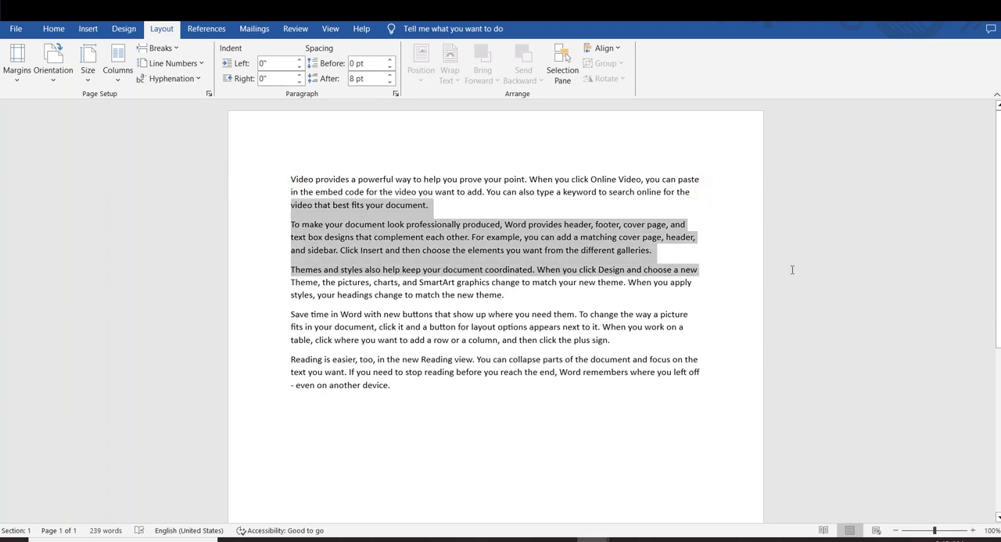
click(766, 359)
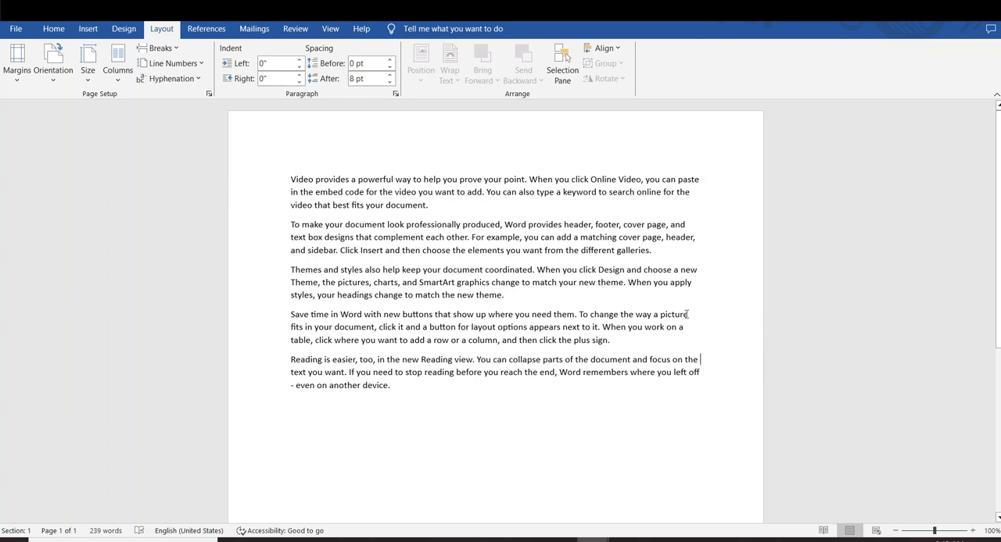
Display the ruler around the document and return to the page layout settings
click(329, 29)
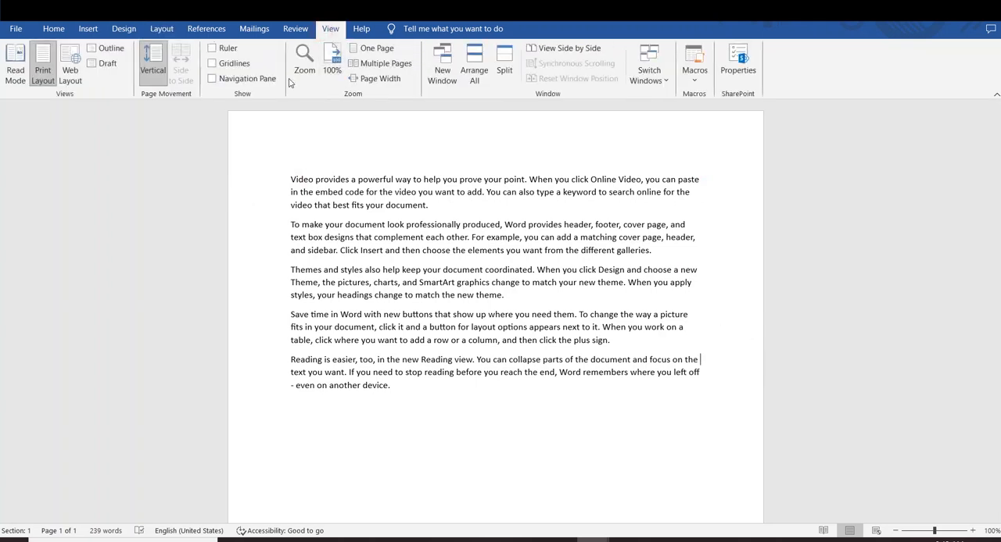
click(212, 48)
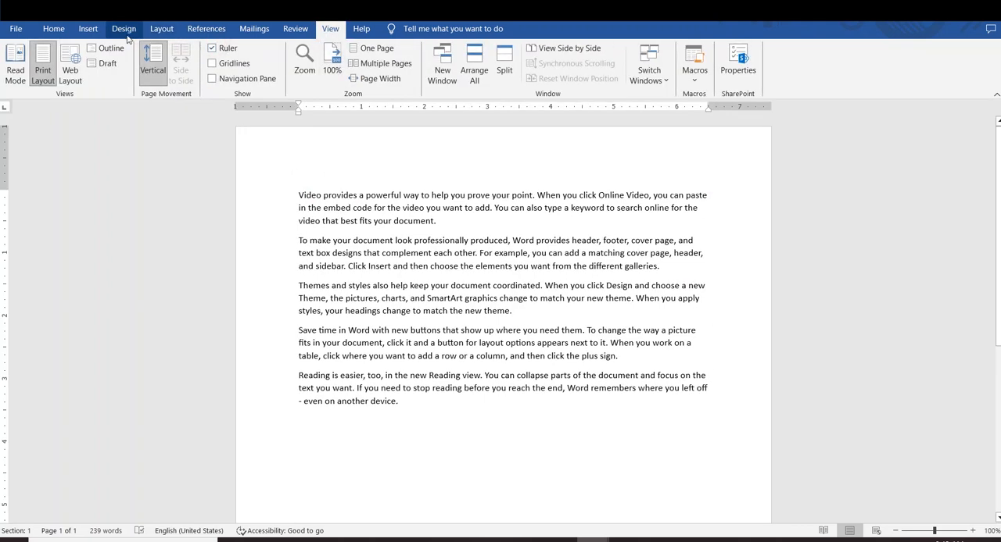
click(158, 29)
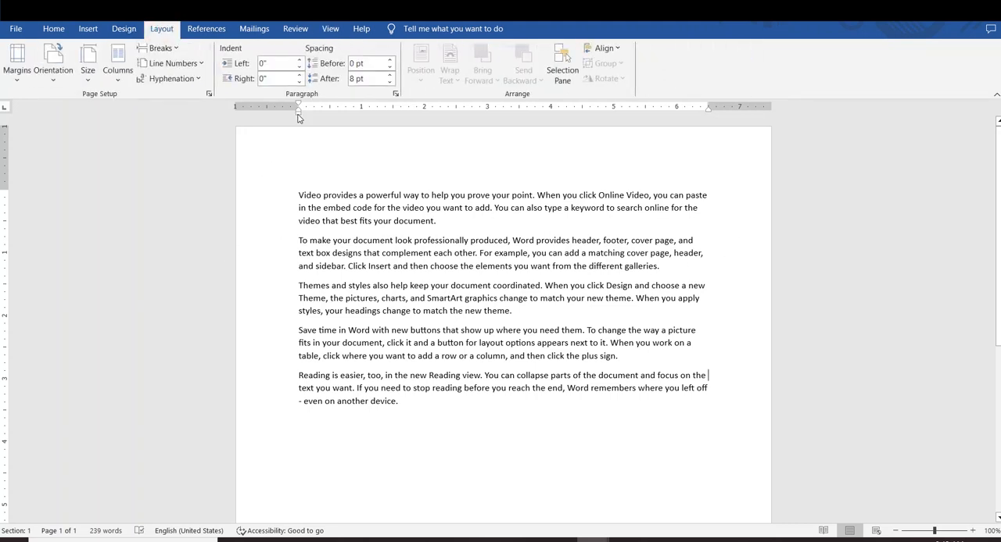
mouse_move(298, 118)
mouse_down()
mouse_move(287, 119)
mouse_move(300, 123)
mouse_up()
Apply the Narrow margin preset to the document, and switch it back to the Normal preset
click(16, 61)
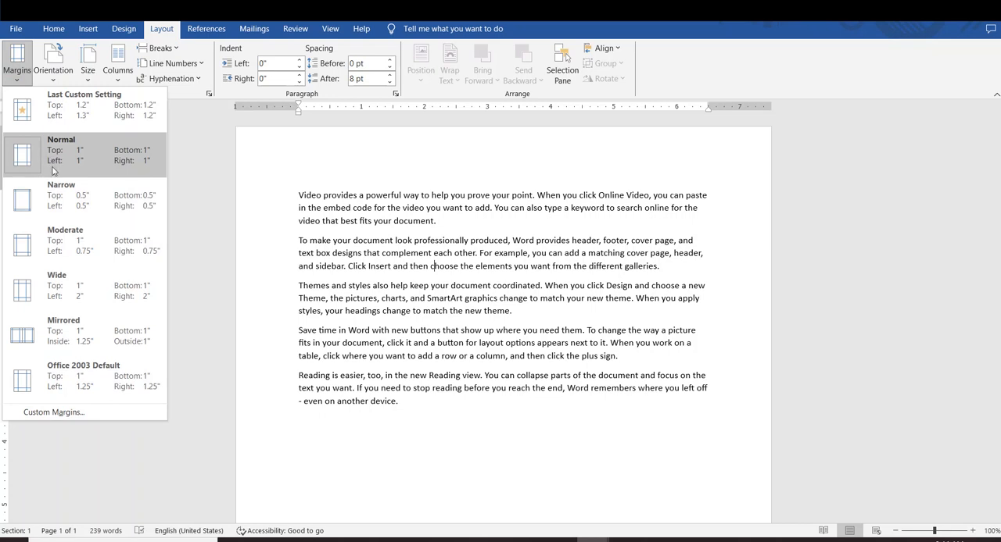
click(61, 205)
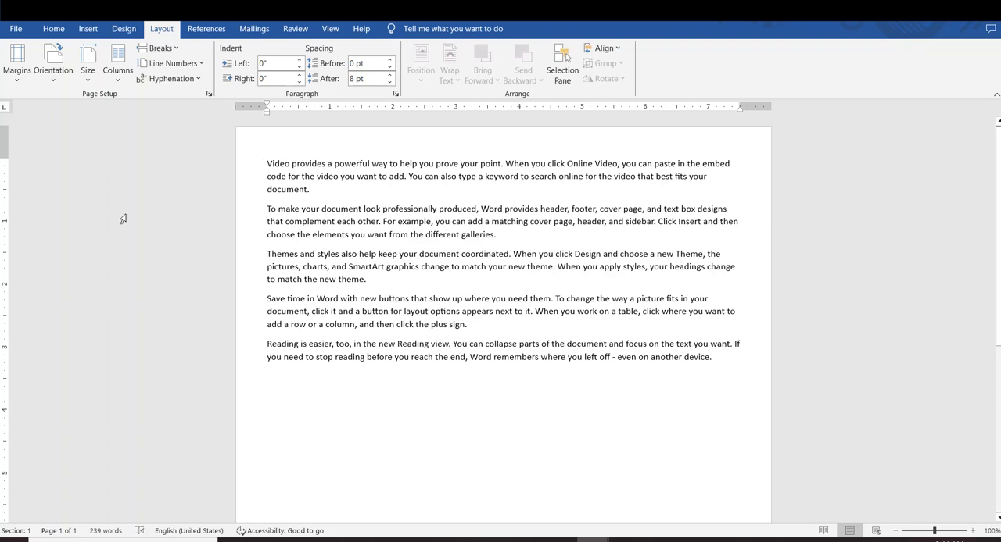
click(17, 69)
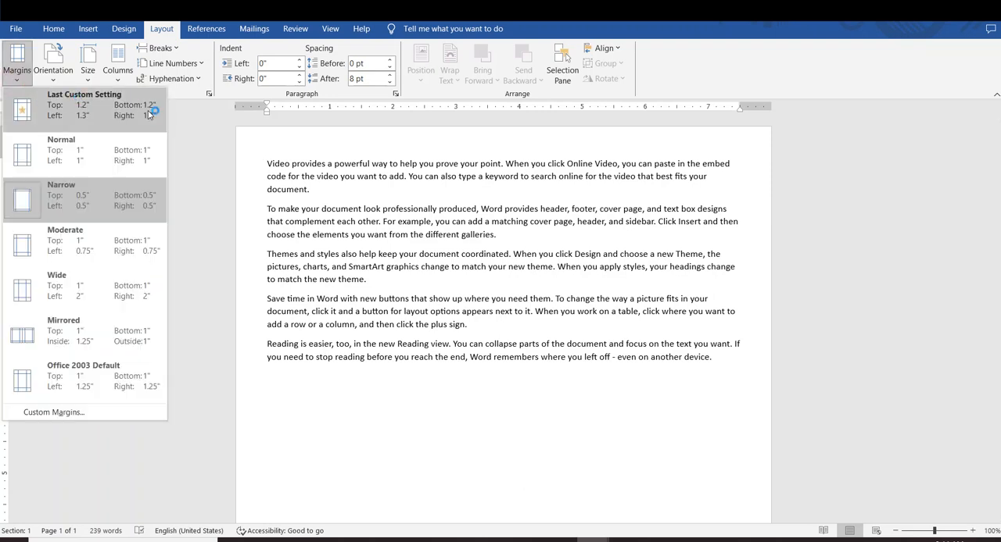
click(82, 149)
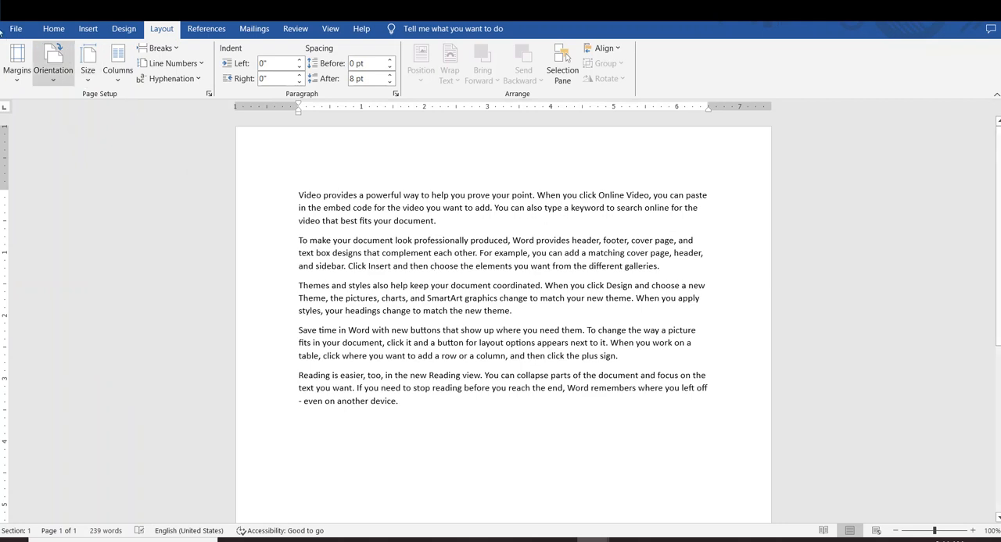
Try the Moderate and Wide margin presets on the document, ending with Office 2003 Default
click(16, 68)
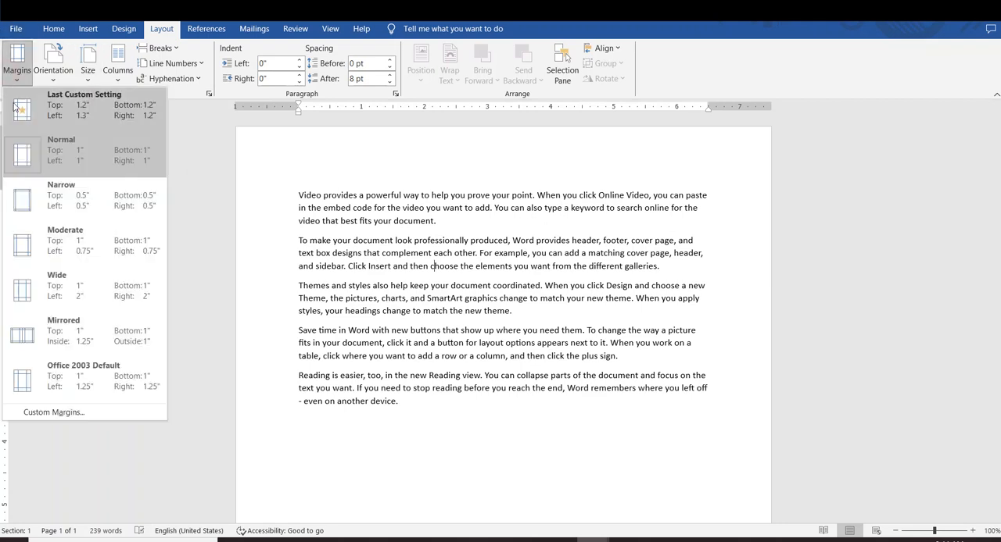
click(65, 245)
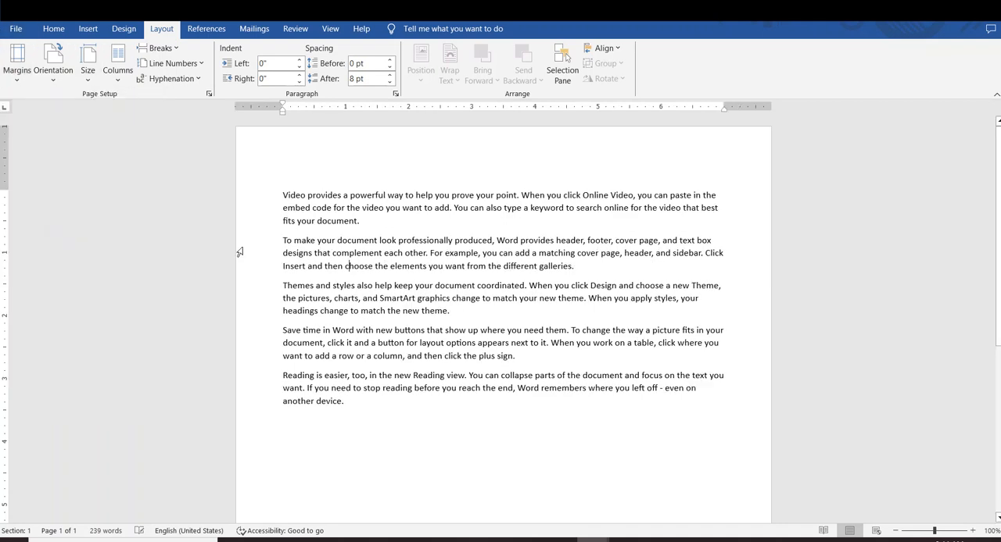
click(16, 69)
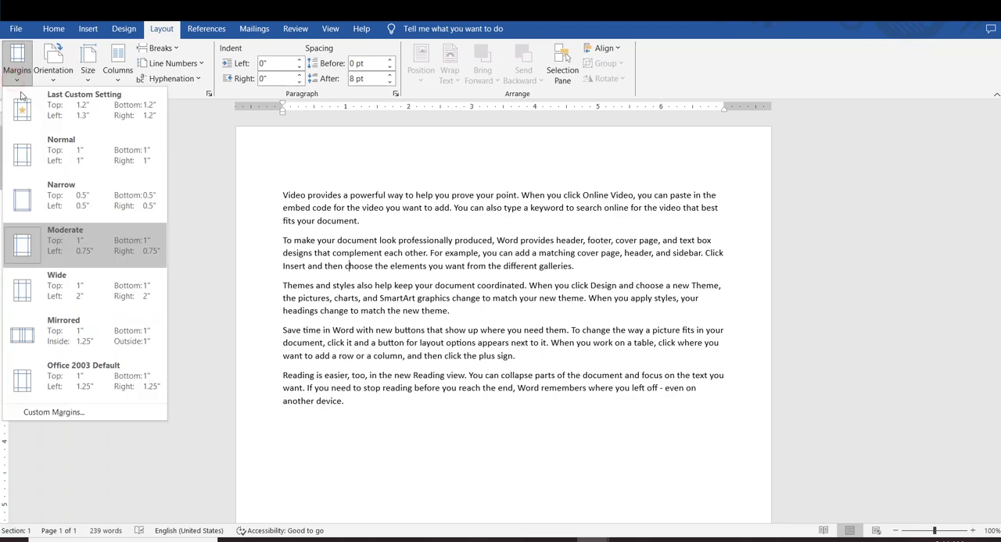
click(87, 290)
click(16, 69)
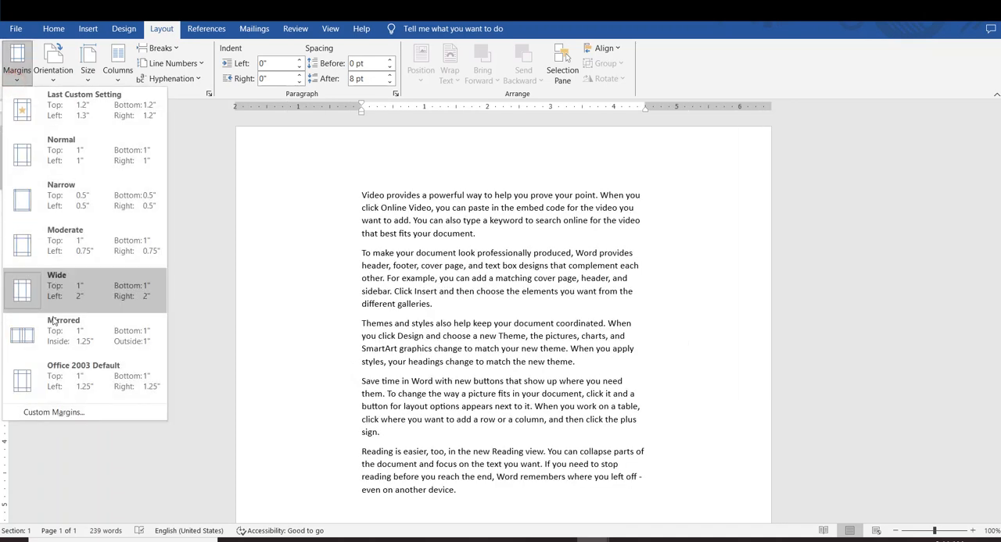
click(57, 372)
Open the custom margin settings and set the top margin to 1.3" and the left margin to 1.5"
click(16, 62)
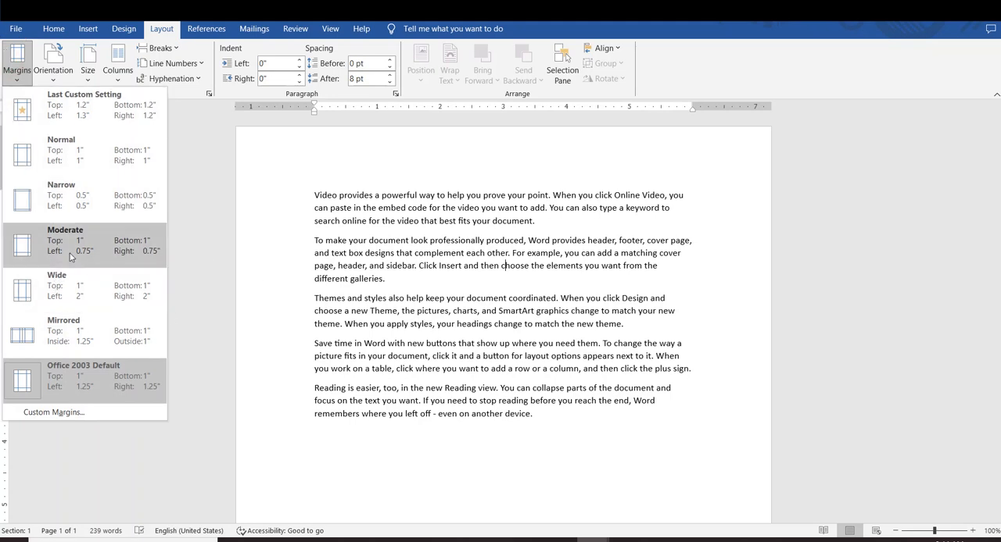
click(64, 415)
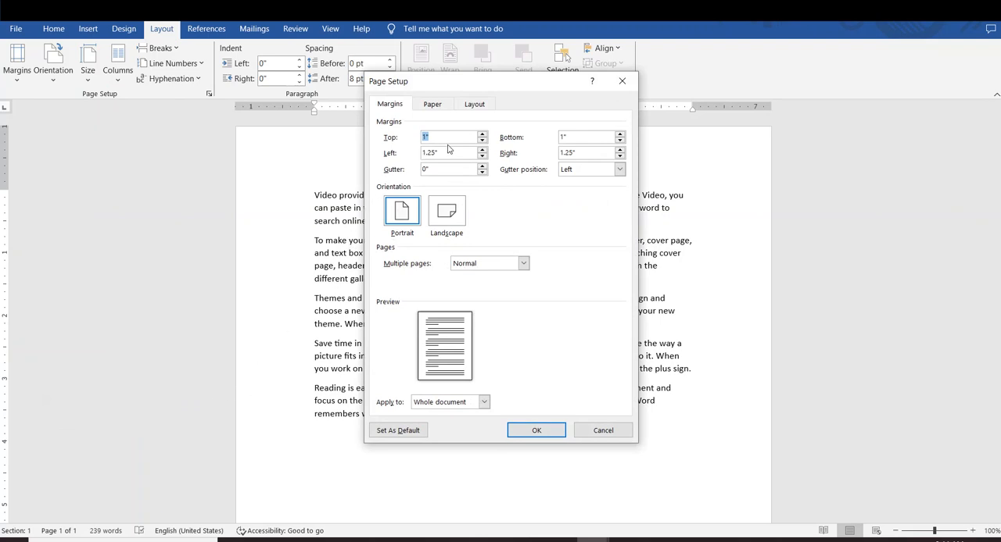
click(449, 139)
key(Up)
key(Up)
key(Up)
click(438, 156)
key(Up)
key(Up)
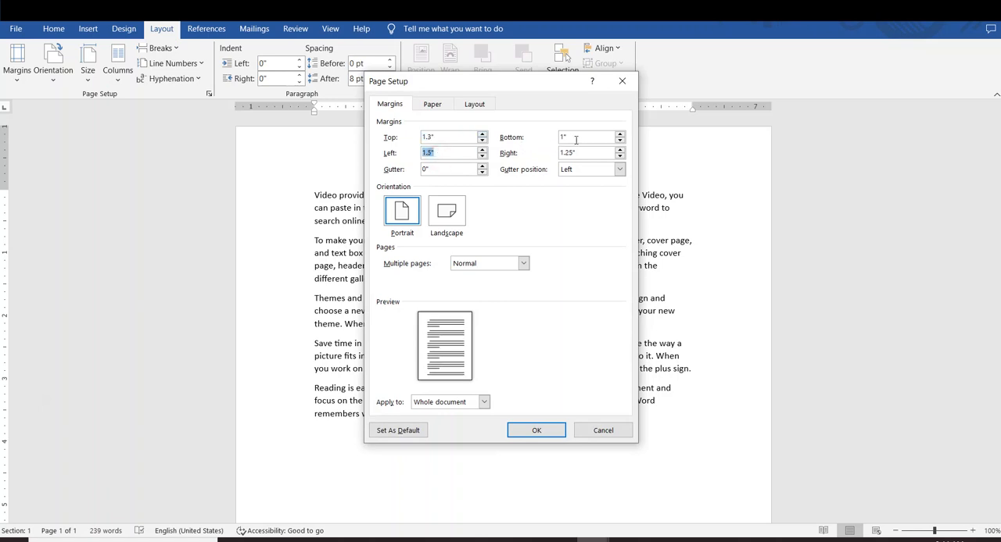
Set the bottom margin to 1.2" and the right margin to 1.4", and apply the custom margins to the whole document
click(576, 139)
key(Up)
key(Up)
click(582, 154)
key(Up)
click(537, 430)
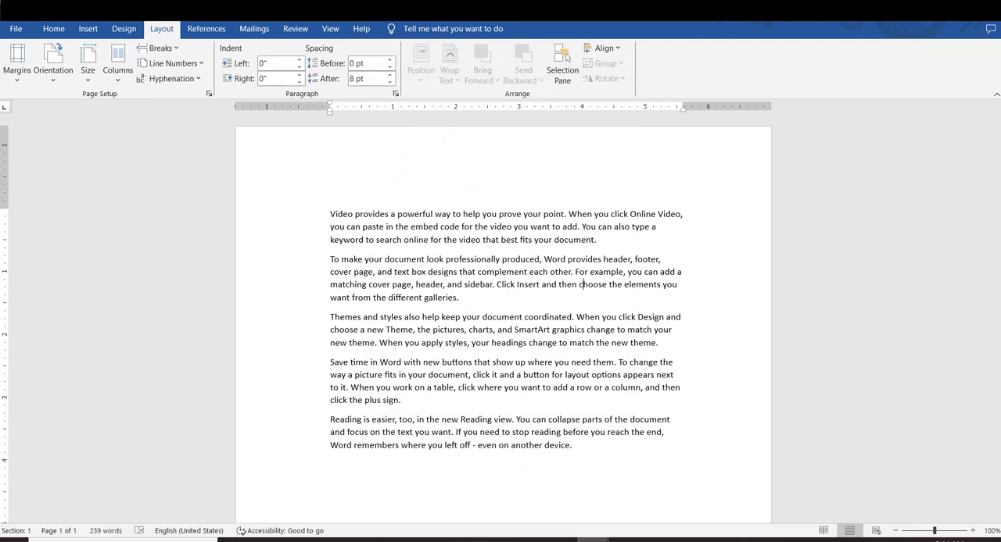
Restore the Normal margin preset and check the page in the print preview
click(19, 63)
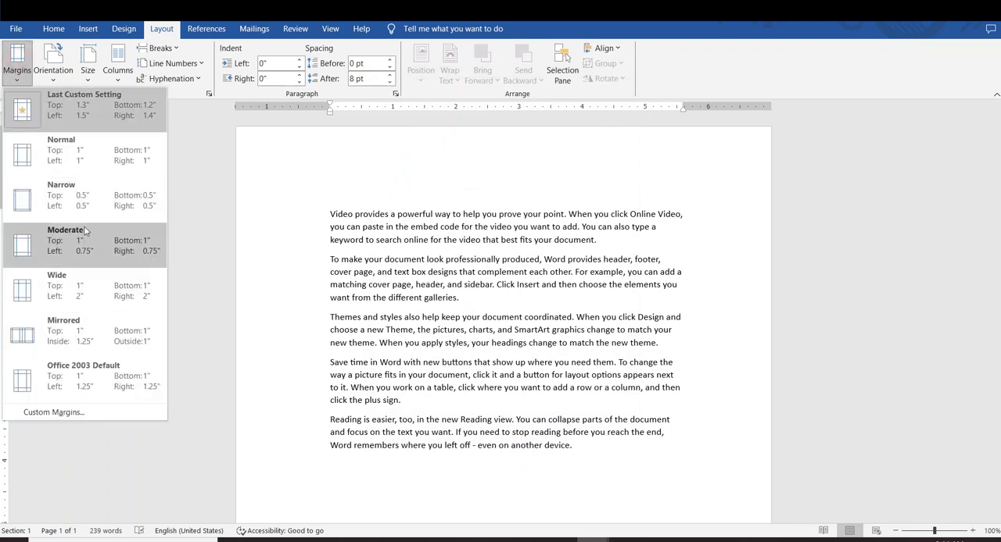
click(79, 155)
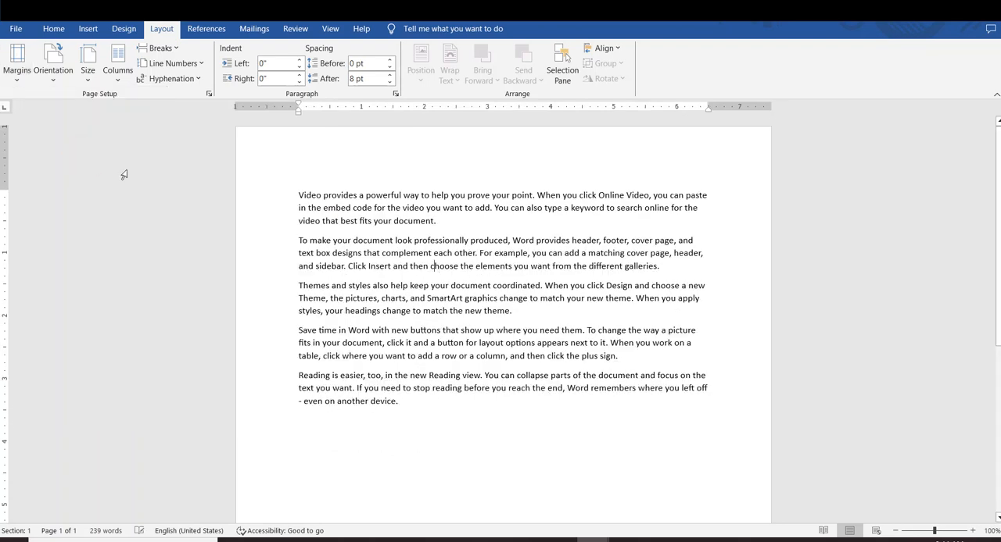
click(558, 419)
key(ctrl+p)
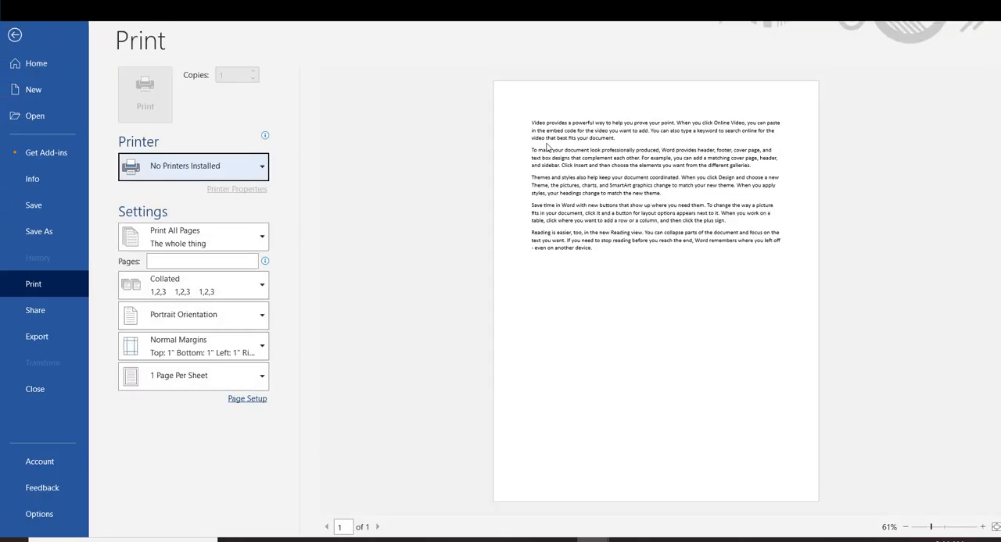
click(14, 34)
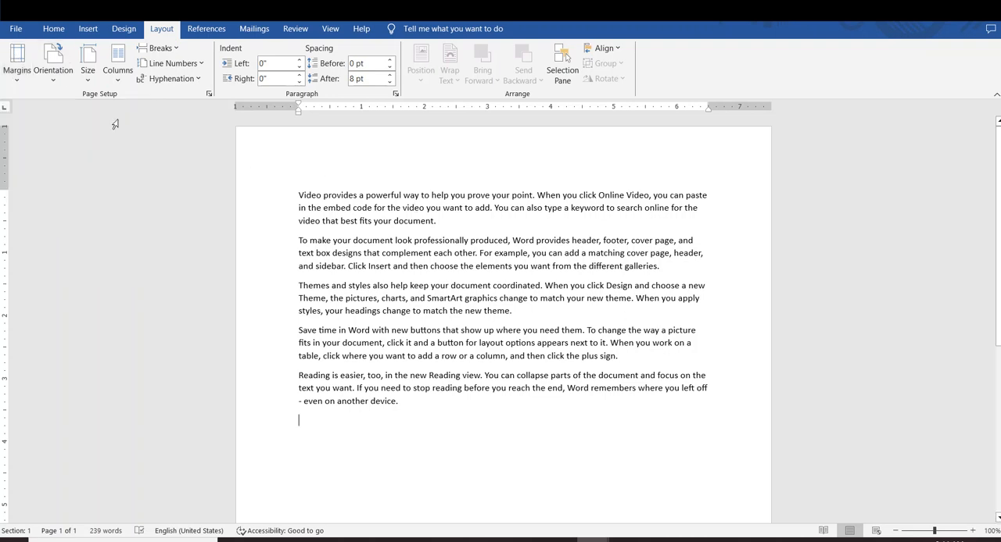
View the page orientation options without changing them, and examine the portrait page in the print preview
click(48, 81)
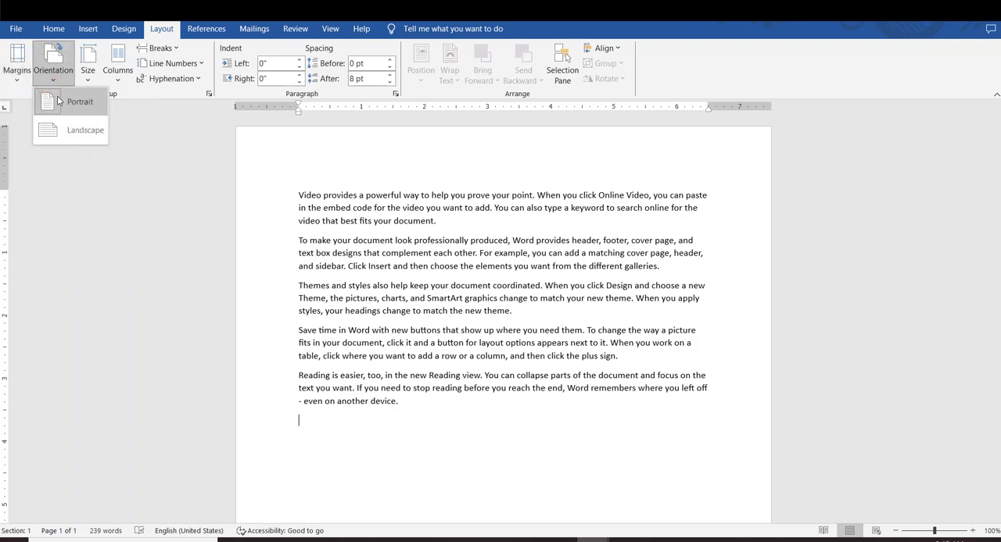
click(516, 280)
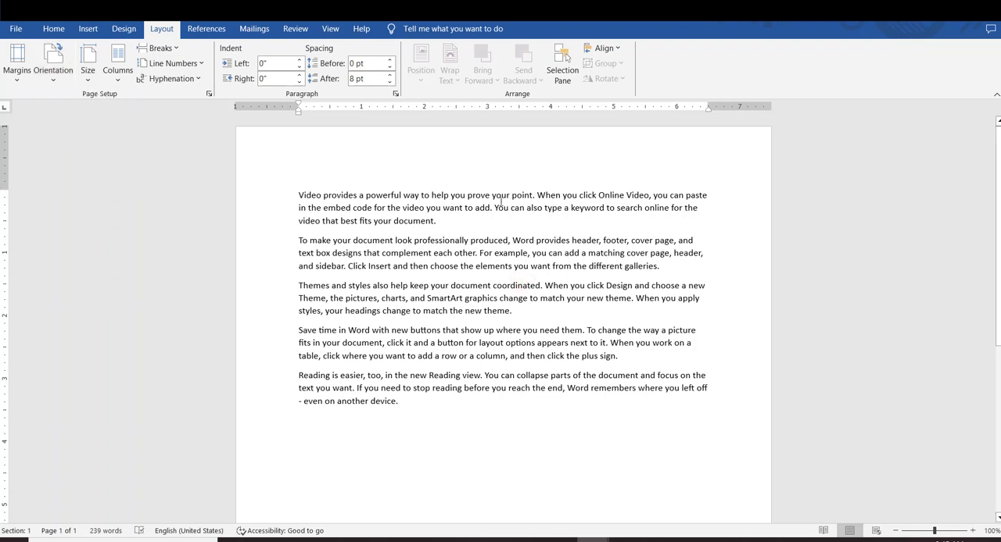
key(ctrl+p)
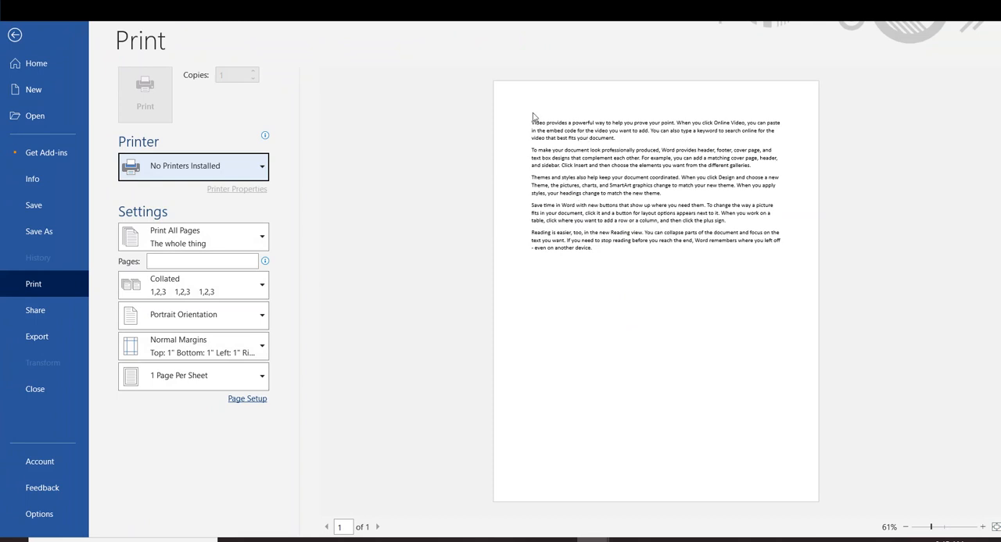
click(14, 34)
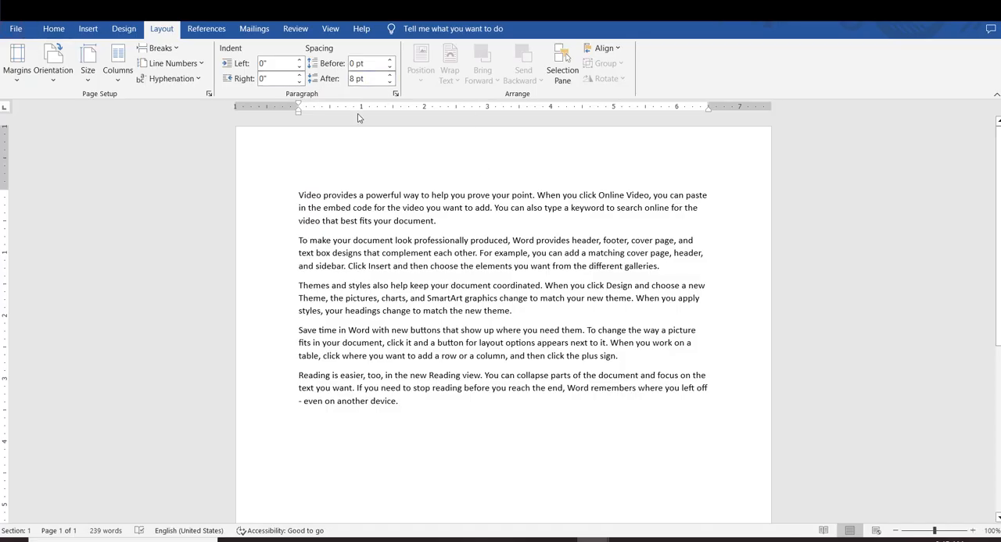
Change the page orientation to Landscape and check the page in the print preview
click(61, 79)
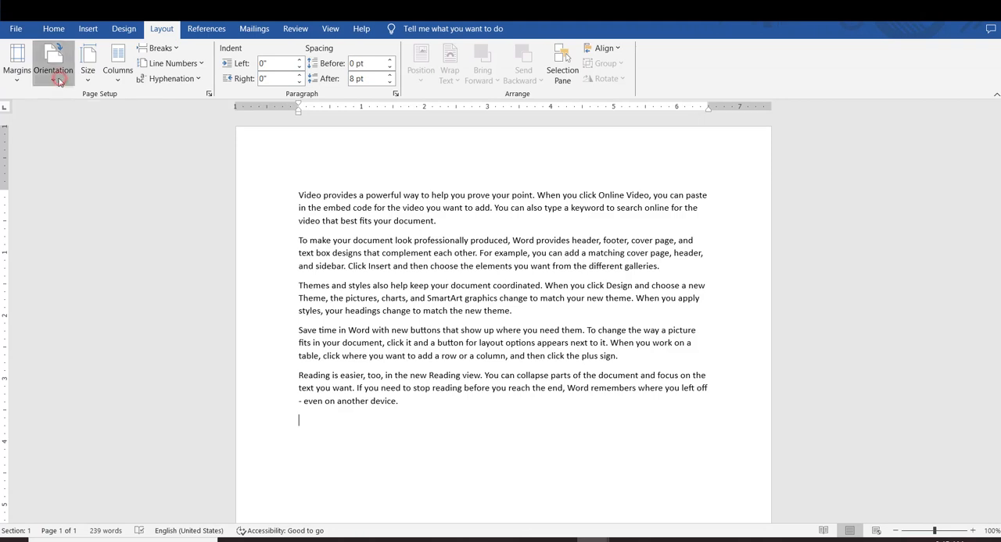
click(79, 129)
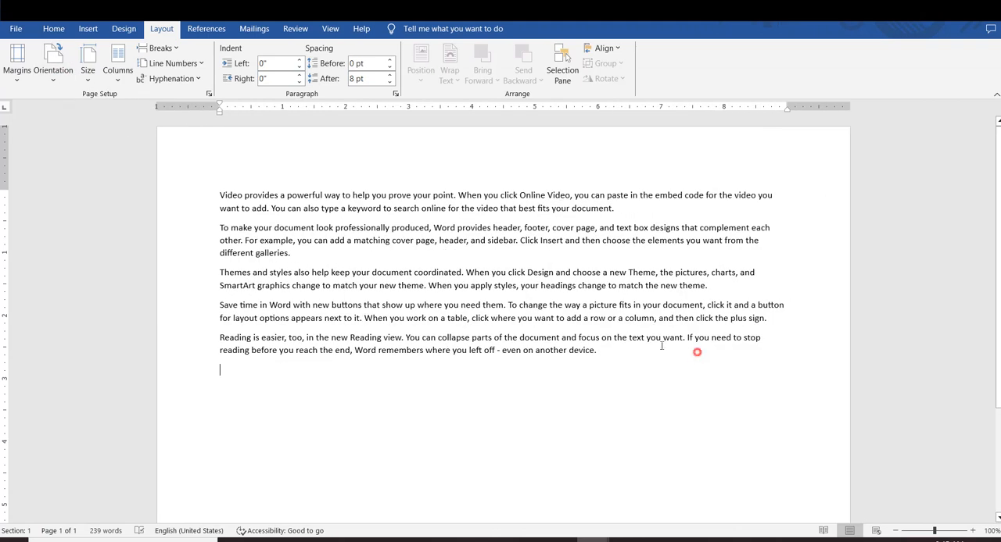
drag(697, 353, 245, 161)
click(421, 315)
key(ctrl+p)
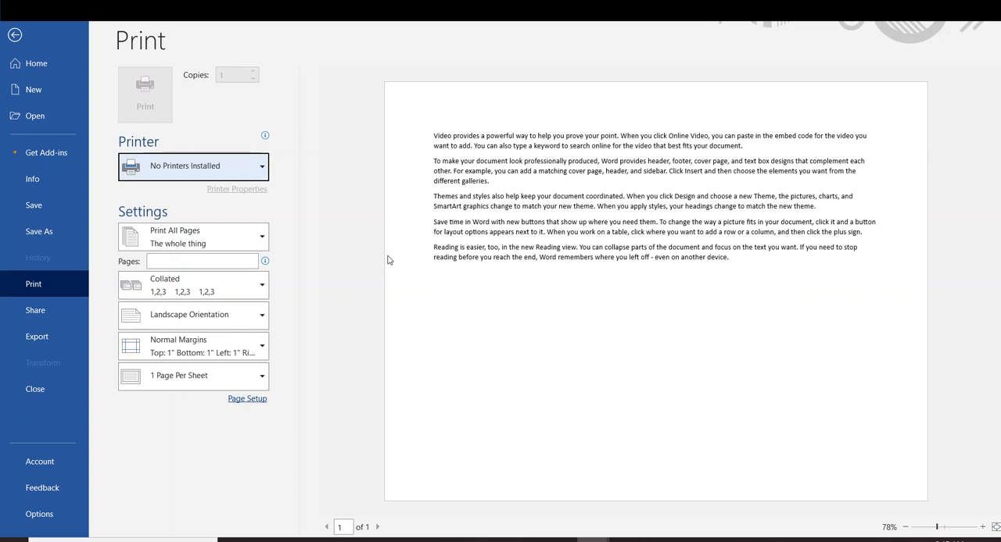
click(14, 35)
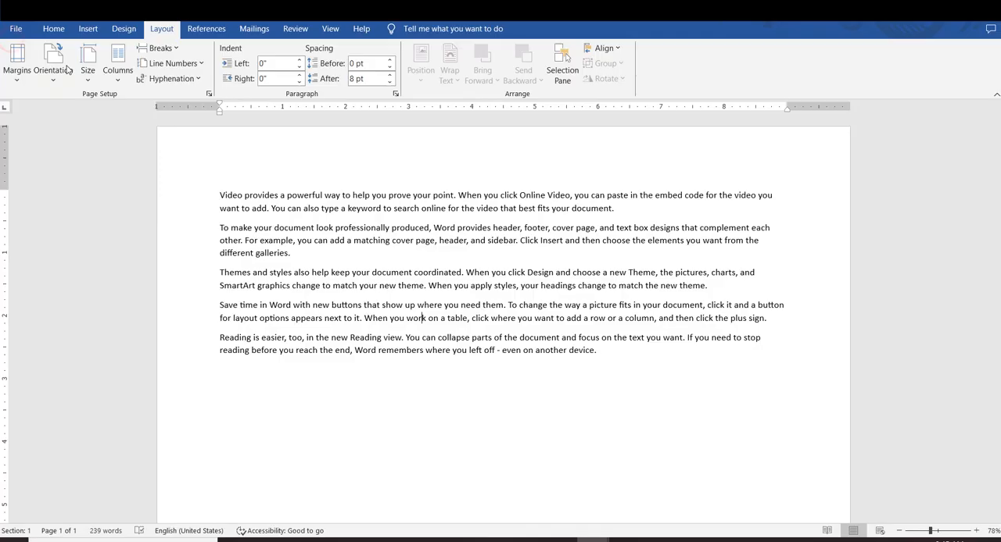
Set the page orientation back to Portrait
click(59, 85)
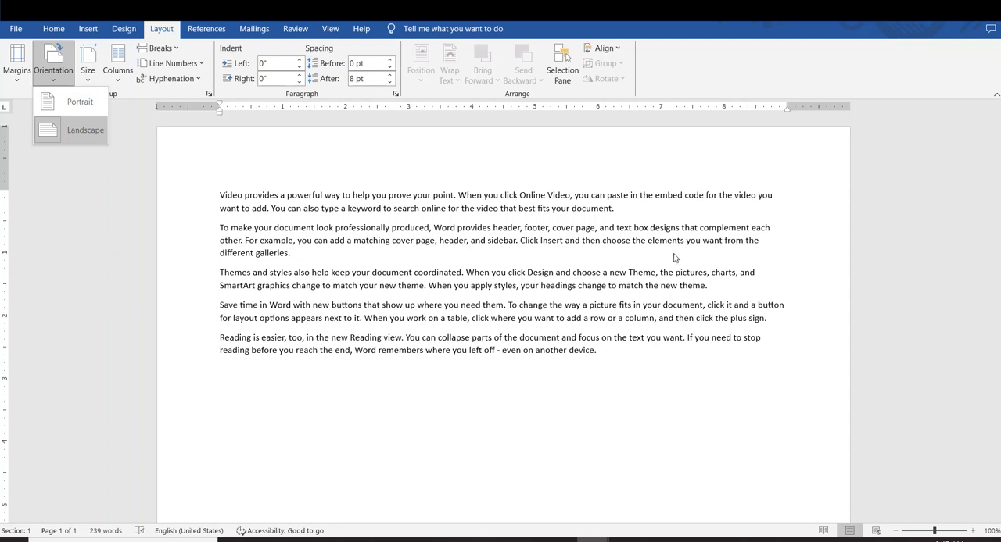
click(78, 101)
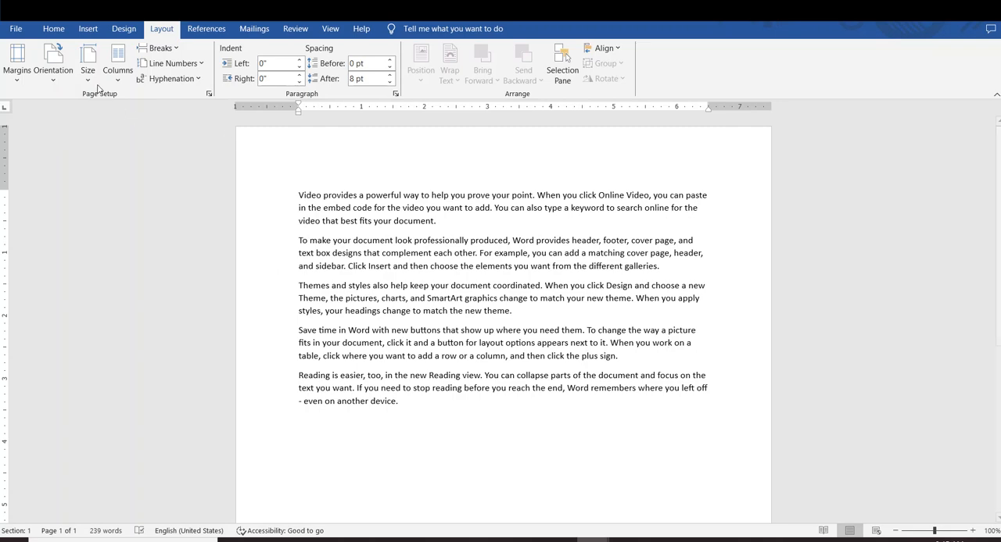
Try the A4, Legal and A3 paper sizes on the page one after another
scroll(297, 163, down, 2)
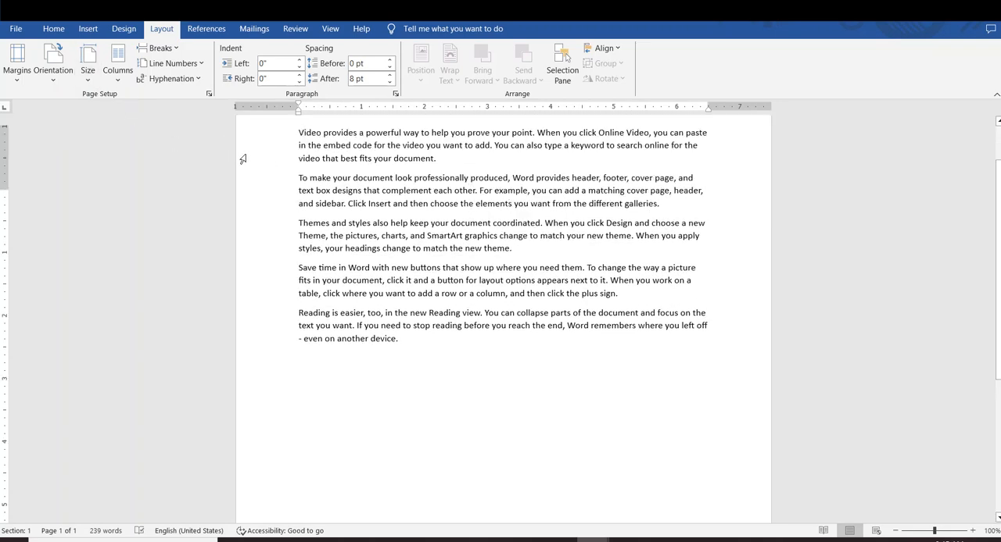
scroll(243, 160, up, 2)
click(87, 61)
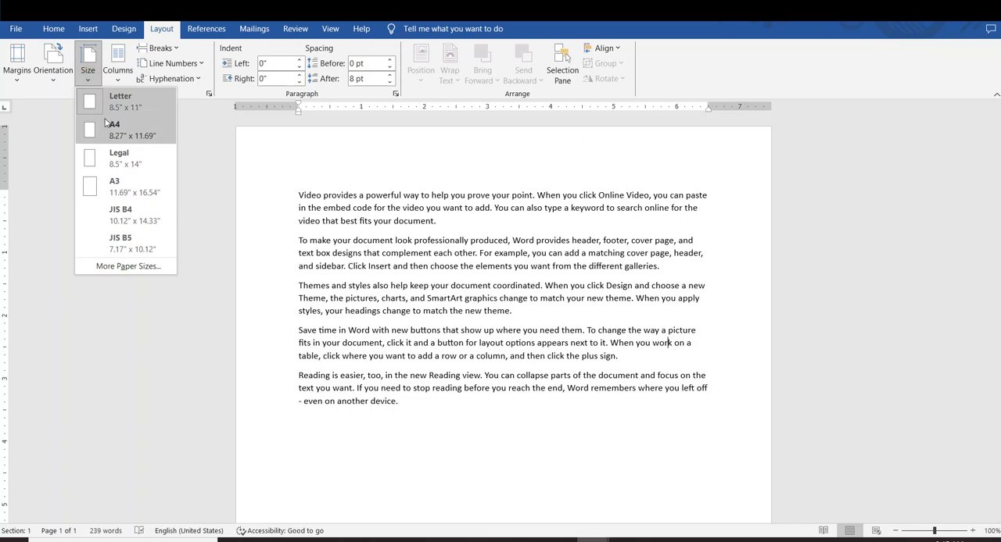
click(106, 125)
click(88, 62)
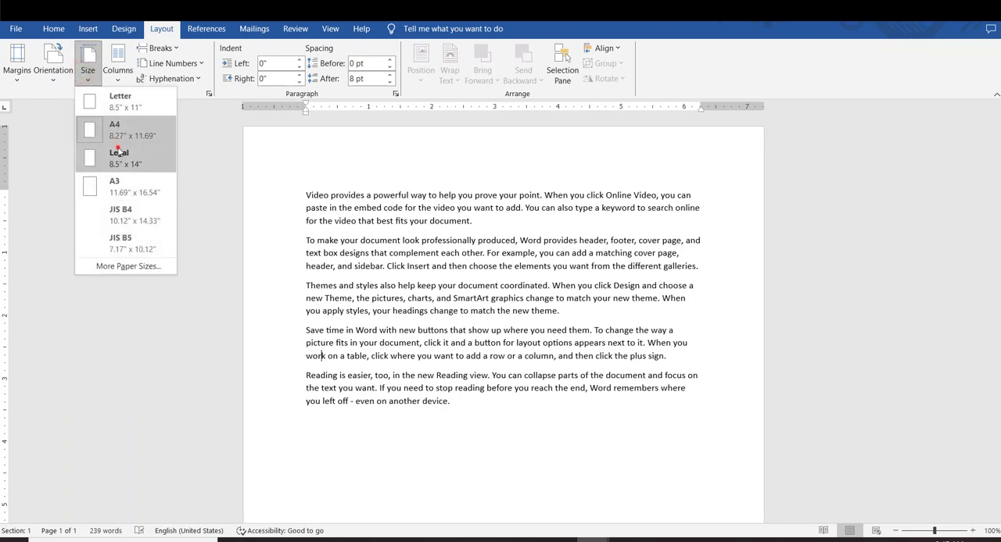
click(118, 152)
click(87, 63)
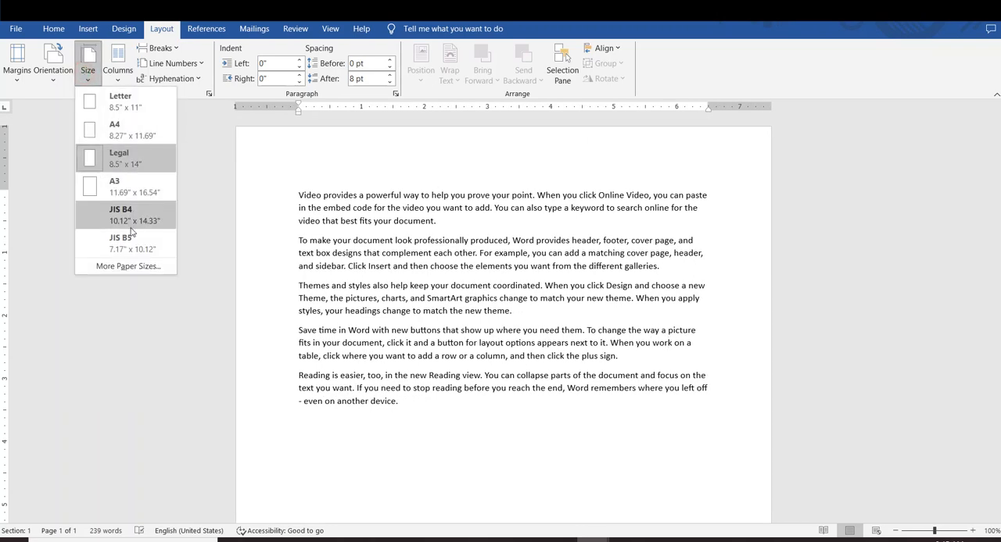
click(122, 189)
Set the paper size to A4
click(87, 63)
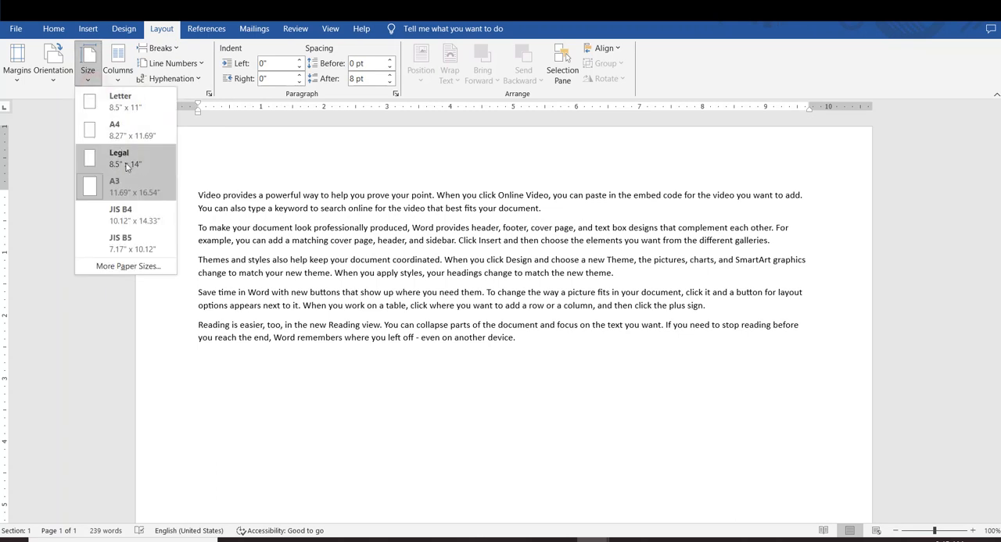
click(118, 129)
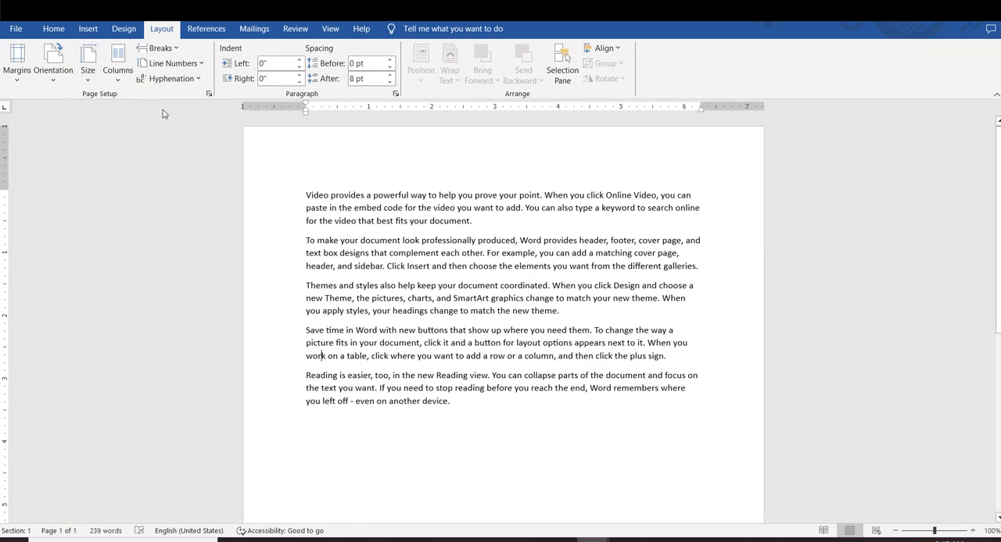
Generate another block of sample paragraphs with =rand() on a new line after the last paragraph, and look over the added text
click(437, 356)
click(459, 403)
key(Return)
text(=rand()
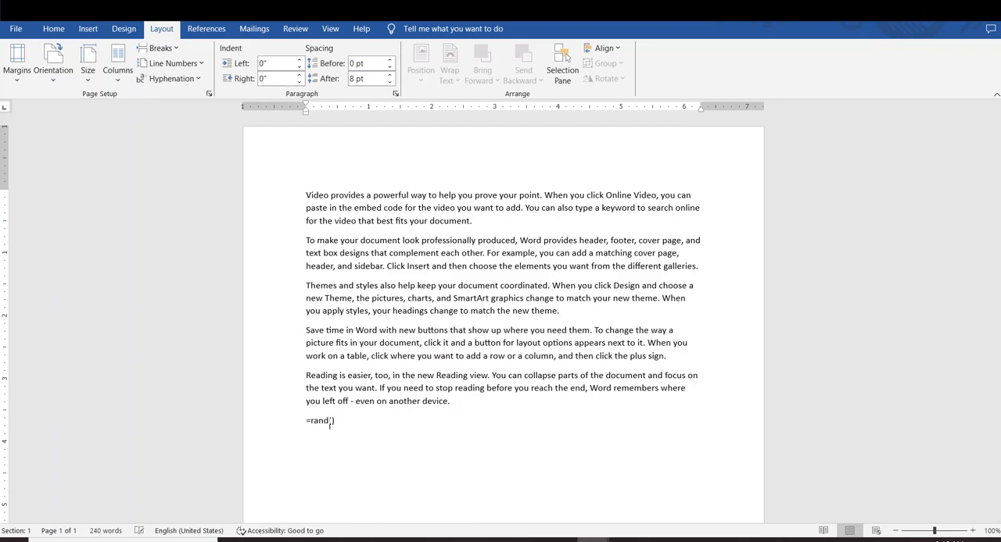
key(Return)
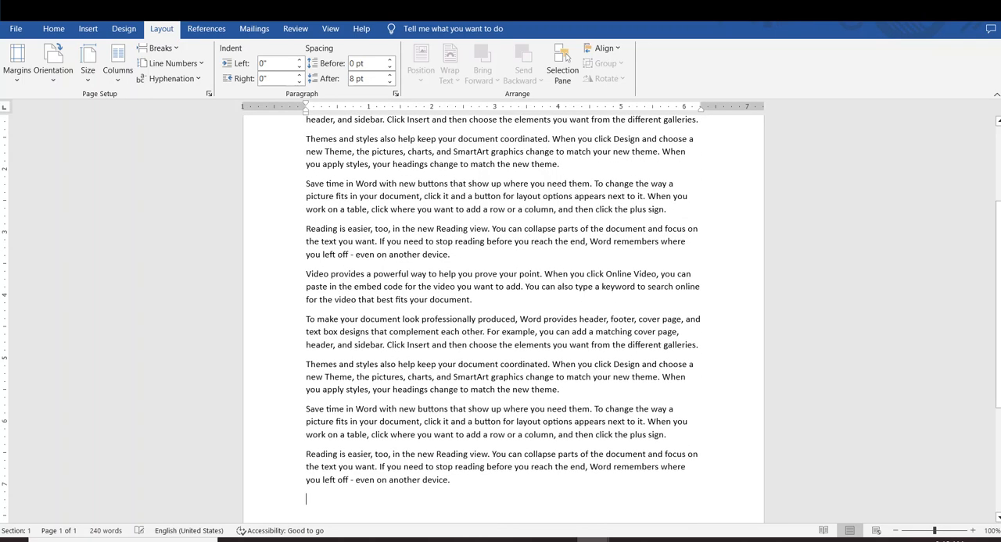
scroll(491, 357, up, 4)
scroll(493, 388, down, 3)
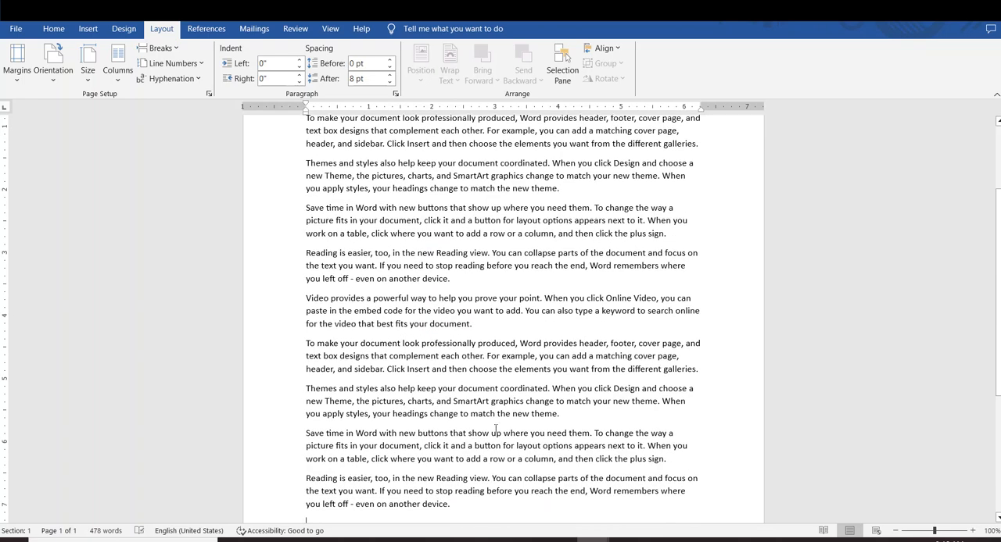
drag(510, 513, 435, 307)
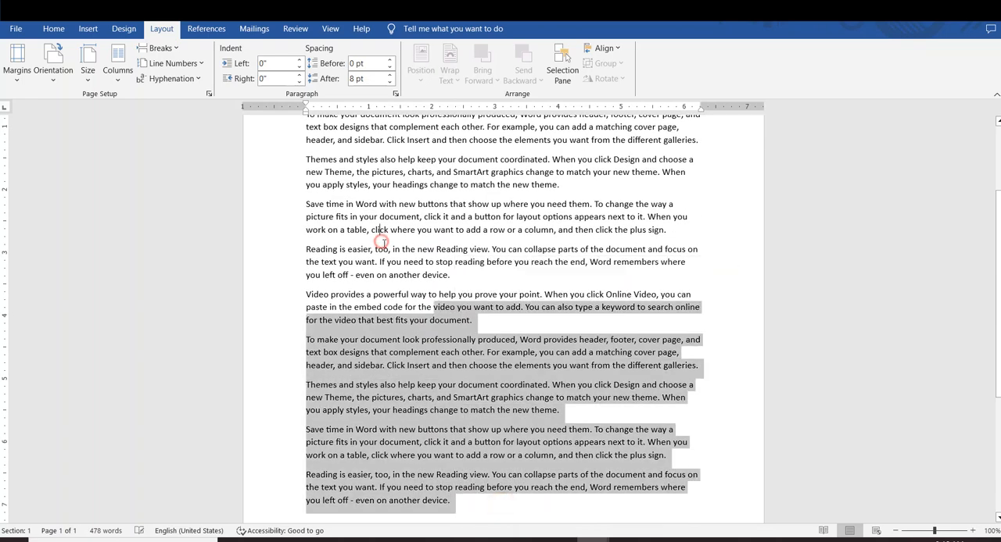
click(380, 231)
Arrange the document text in two columns and check how it flows down the page
scroll(380, 231, up, 3)
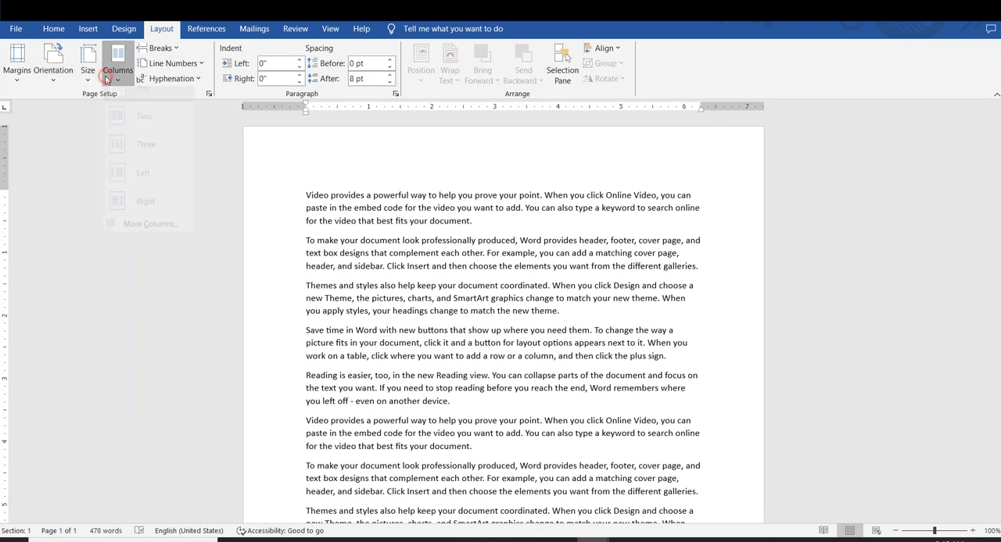
click(115, 69)
click(131, 137)
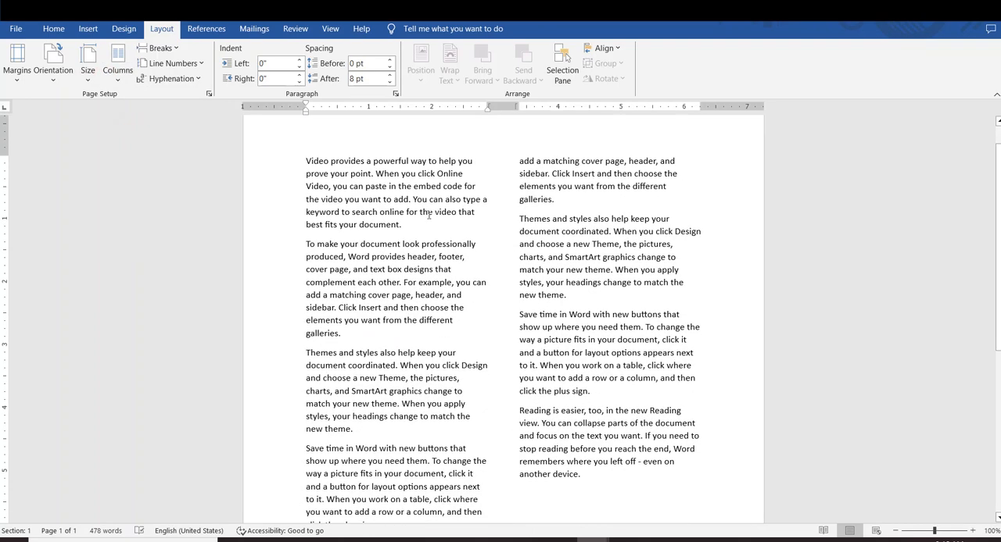
scroll(447, 271, down, 3)
scroll(447, 271, down, 8)
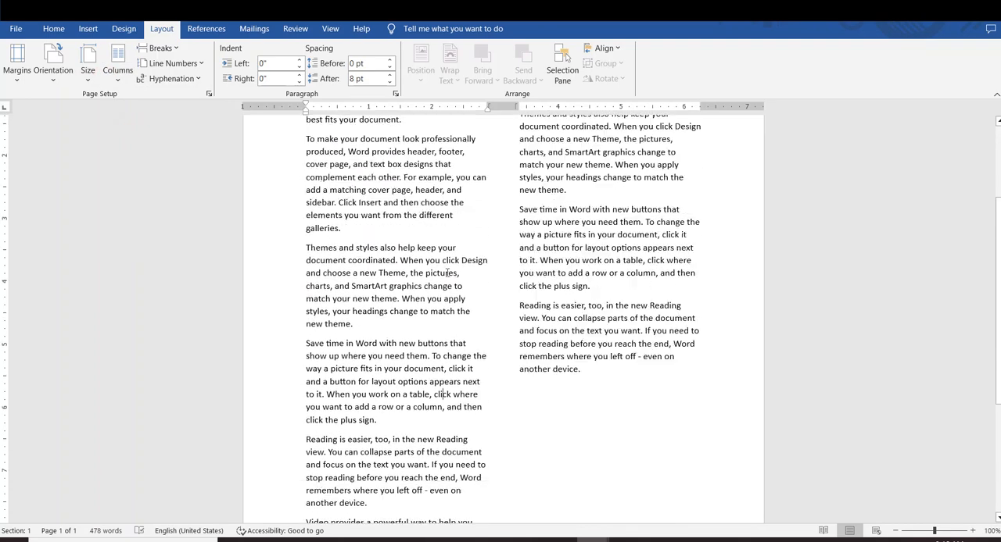
scroll(452, 278, up, 7)
scroll(452, 278, up, 4)
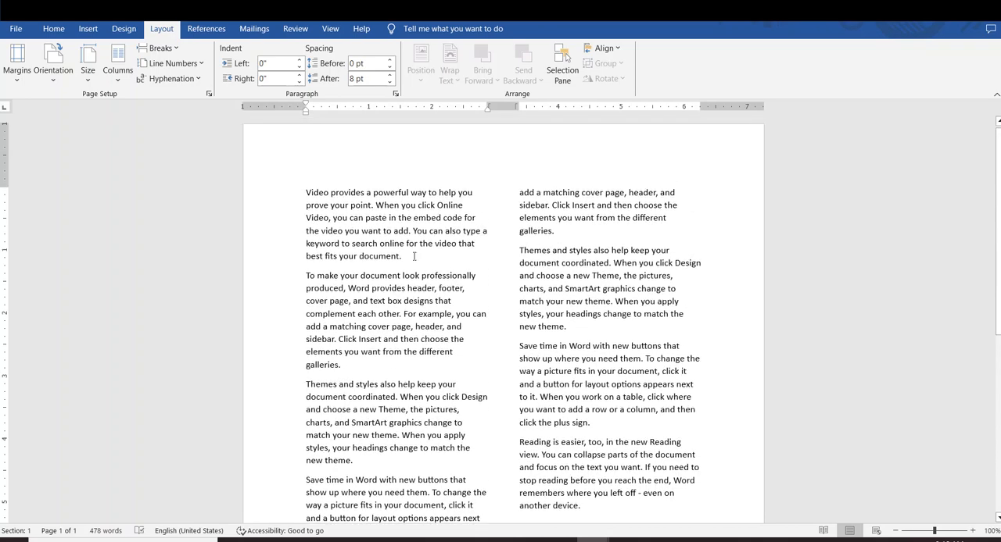
Change the text layout to three columns and check the page
click(115, 82)
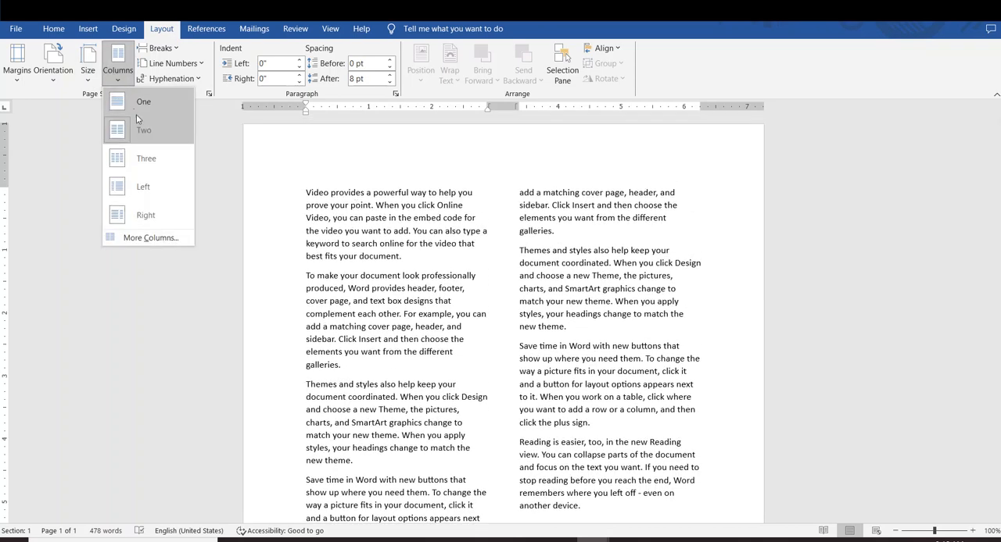
click(148, 156)
scroll(494, 227, down, 2)
scroll(494, 226, up, 5)
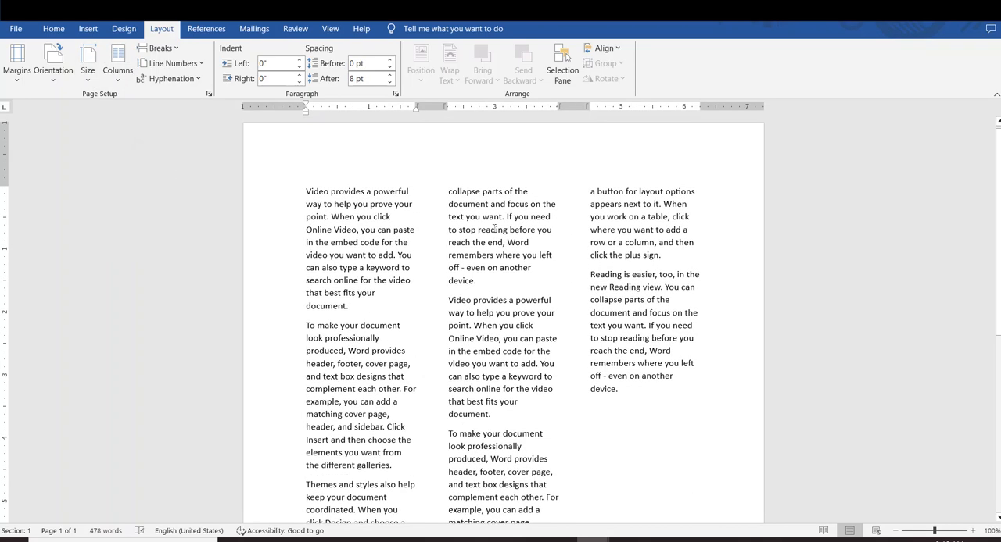
Apply the Left column preset to the document and check the page
click(116, 84)
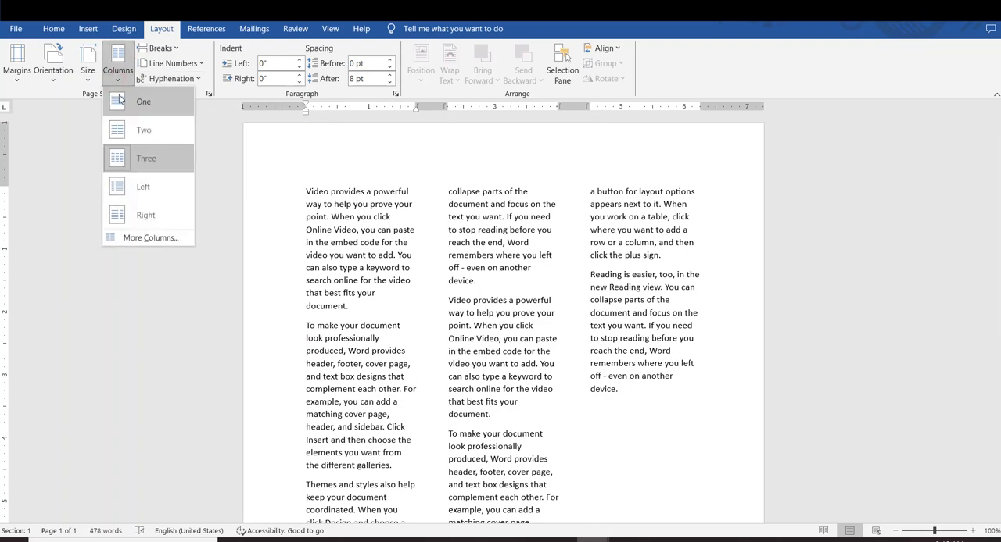
click(143, 191)
scroll(561, 227, up, 4)
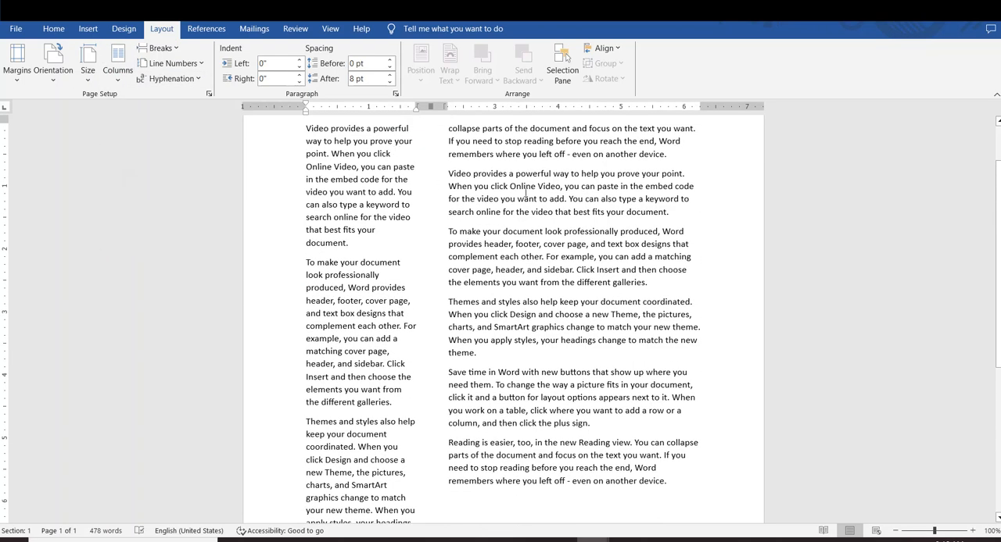
scroll(530, 192, up, 2)
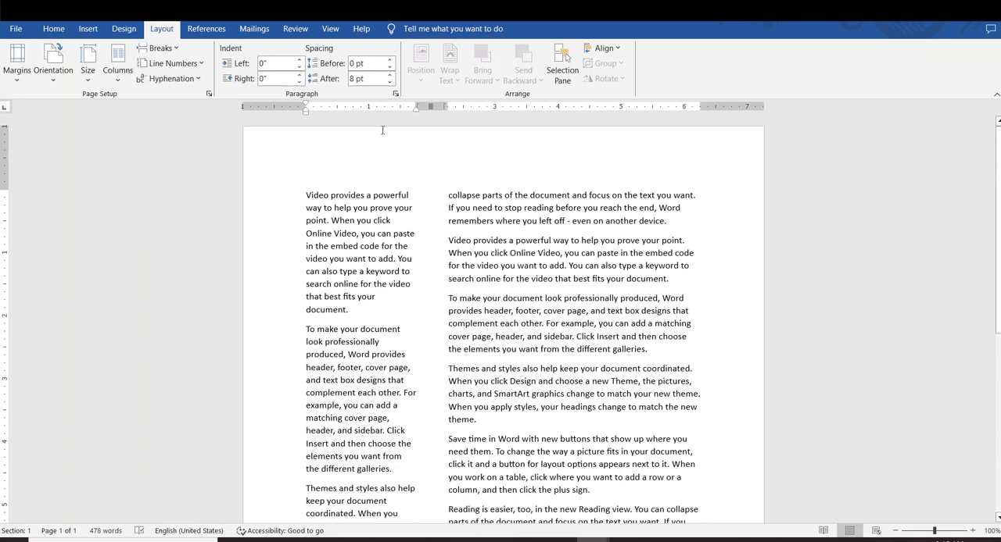
Apply the Right column preset to the document
click(123, 81)
click(140, 216)
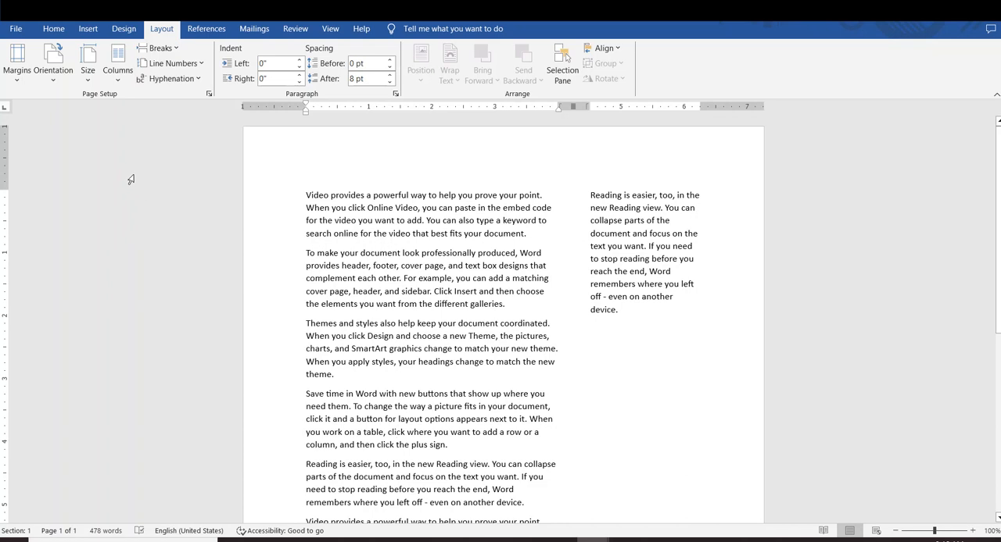
Set the number of columns to 6 for the whole document in the custom column settings and apply it
click(118, 69)
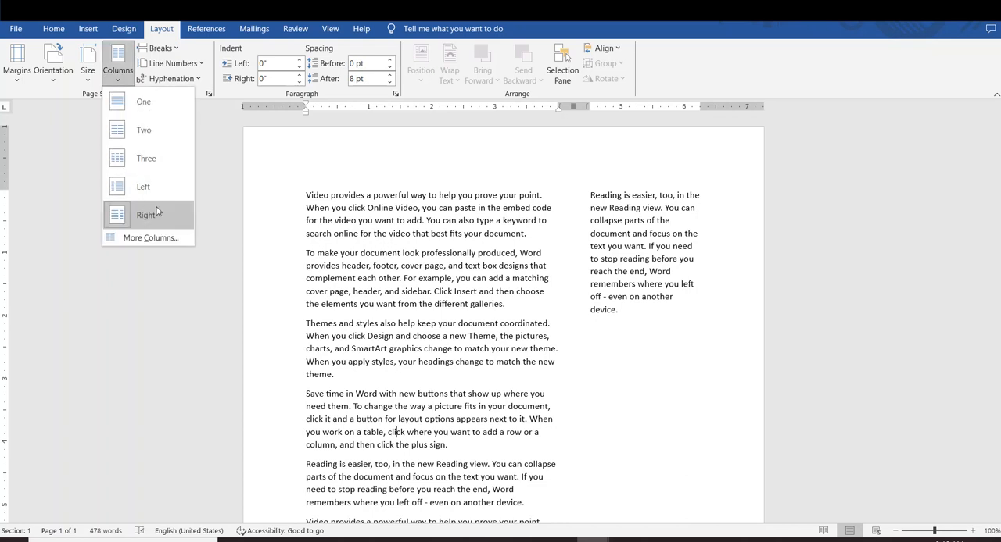
click(144, 241)
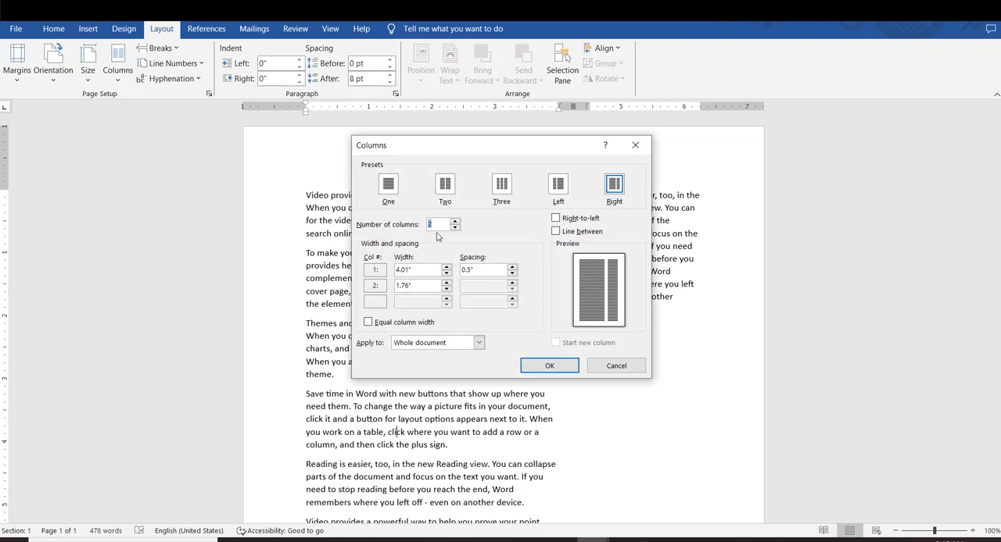
click(431, 225)
key(Up)
key(Up)
key(Up)
key(Up)
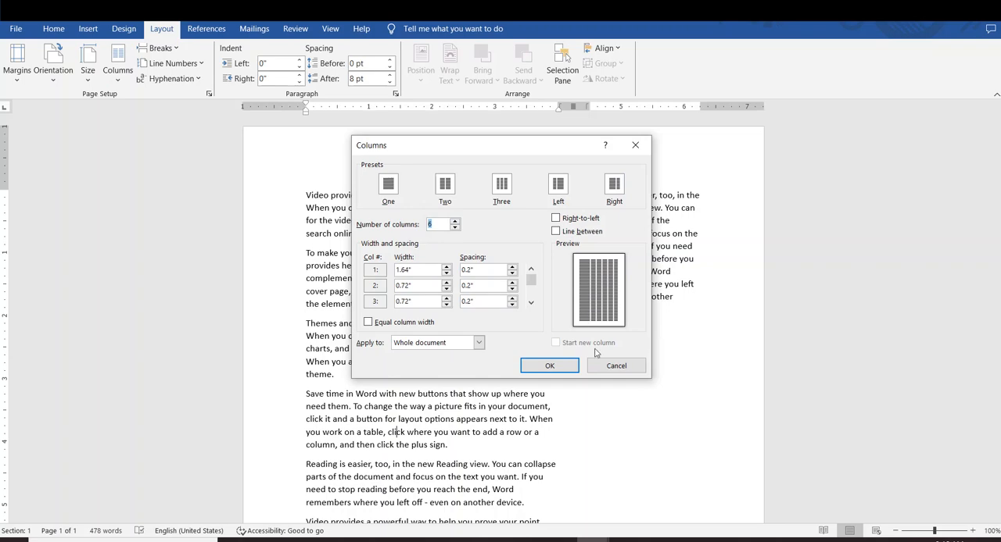
click(549, 366)
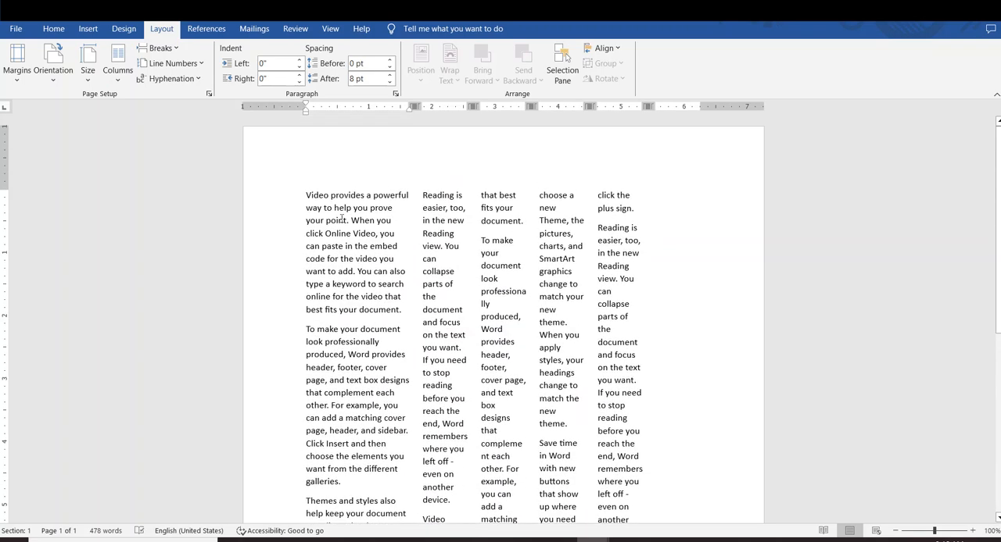
Look over the text across the narrow columns, and undo the six-column layout
drag(312, 205, 516, 393)
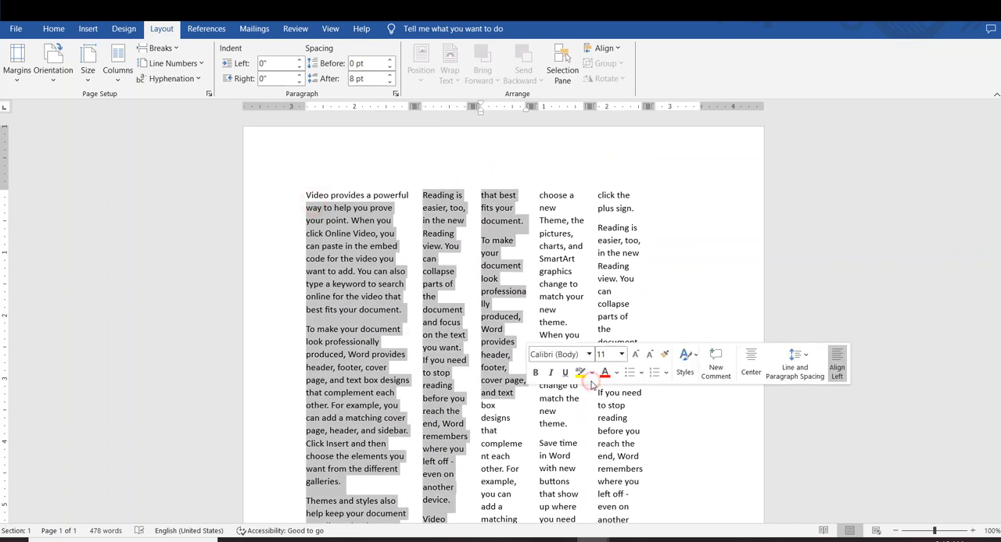
click(499, 331)
key(ctrl+z)
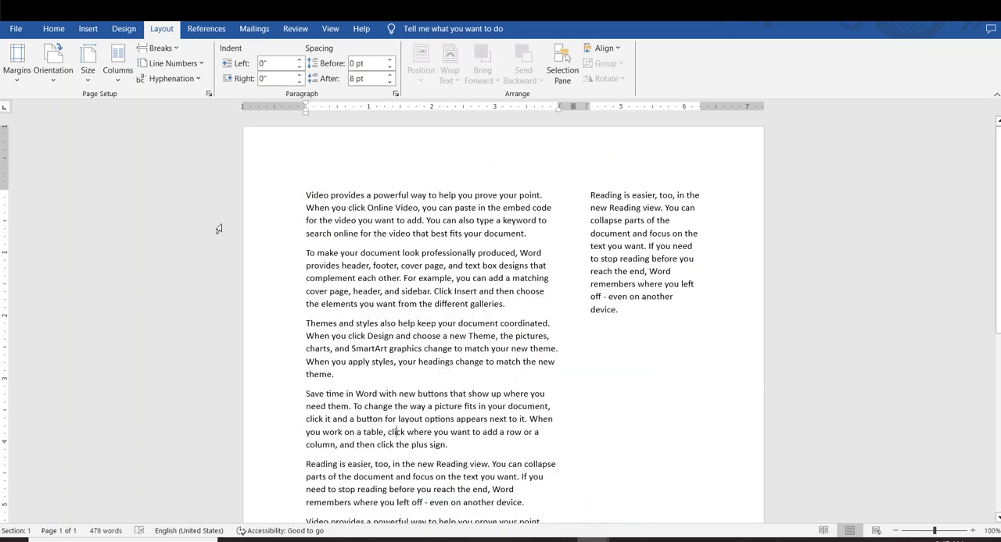
Try the Right-to-left option in the custom column settings, and enable only the line between columns
click(117, 67)
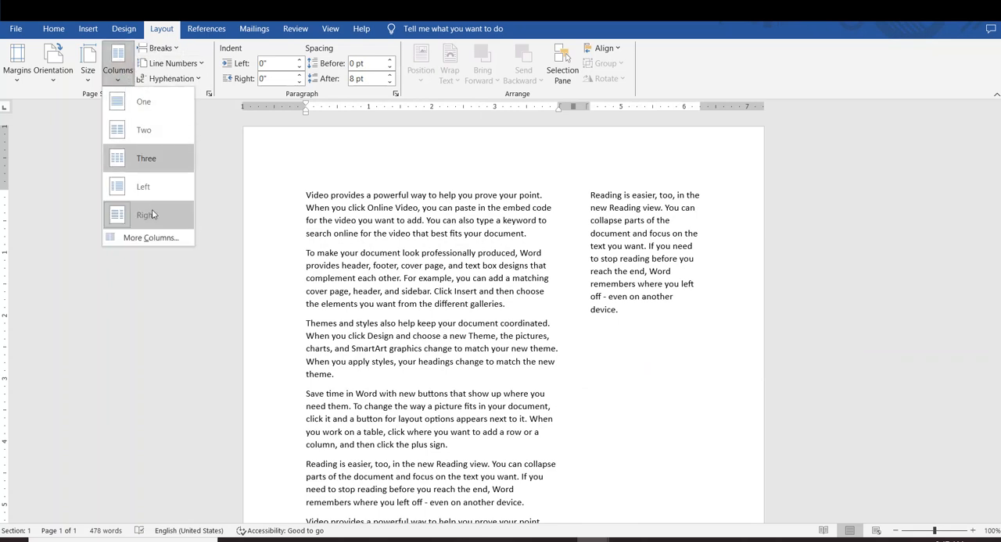
click(150, 238)
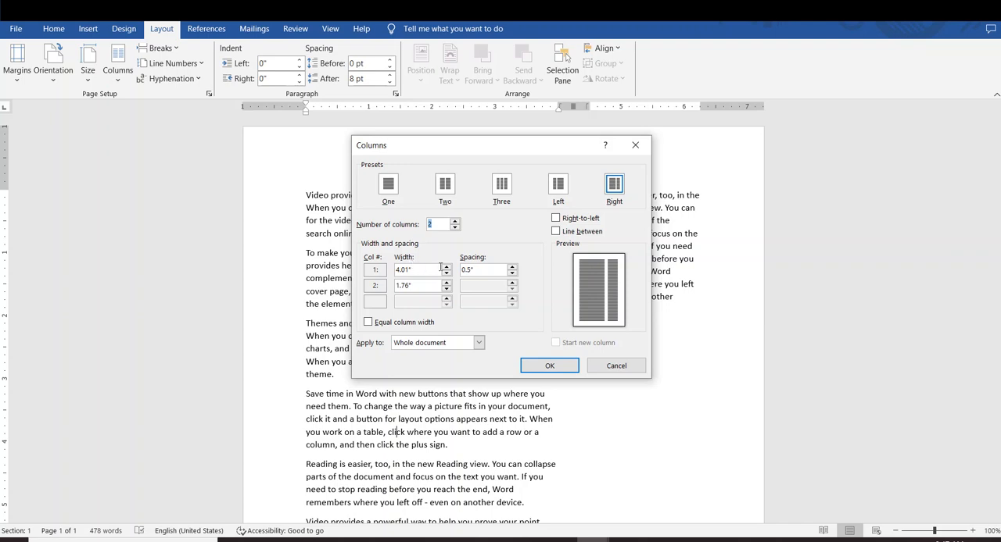
click(556, 219)
click(555, 232)
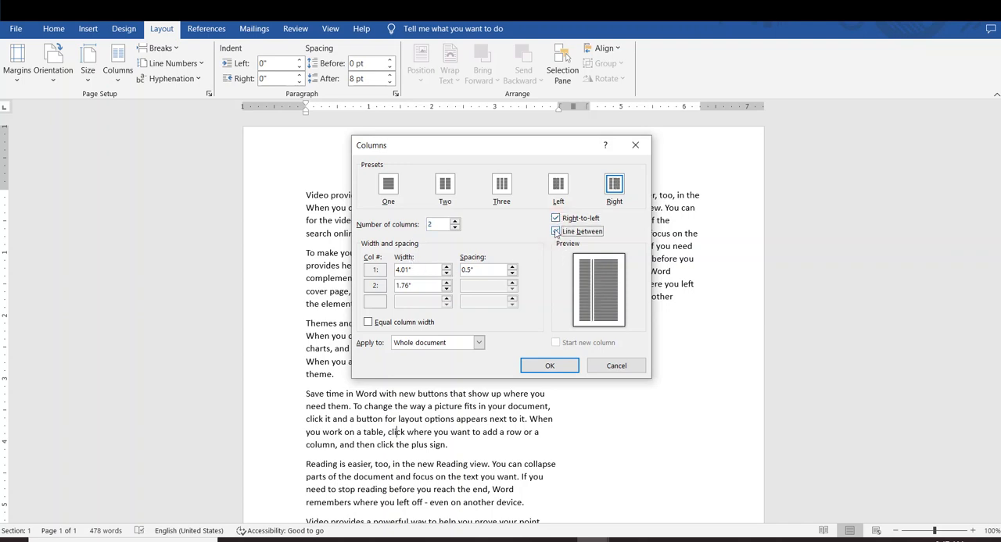
click(555, 231)
click(556, 218)
click(555, 232)
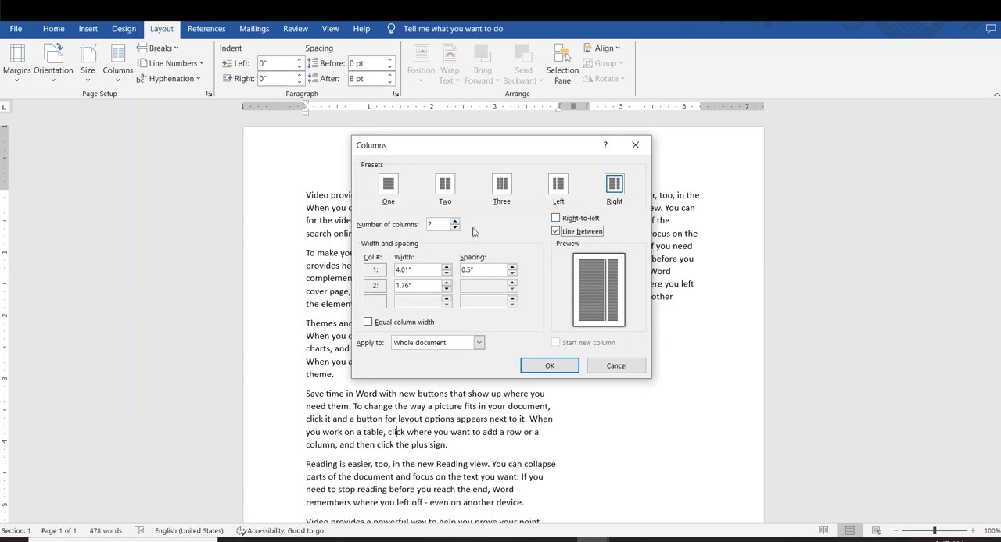
Set the number of columns to 5 and apply the layout with separator lines to the whole document
click(437, 224)
key(Up)
key(Up)
key(Up)
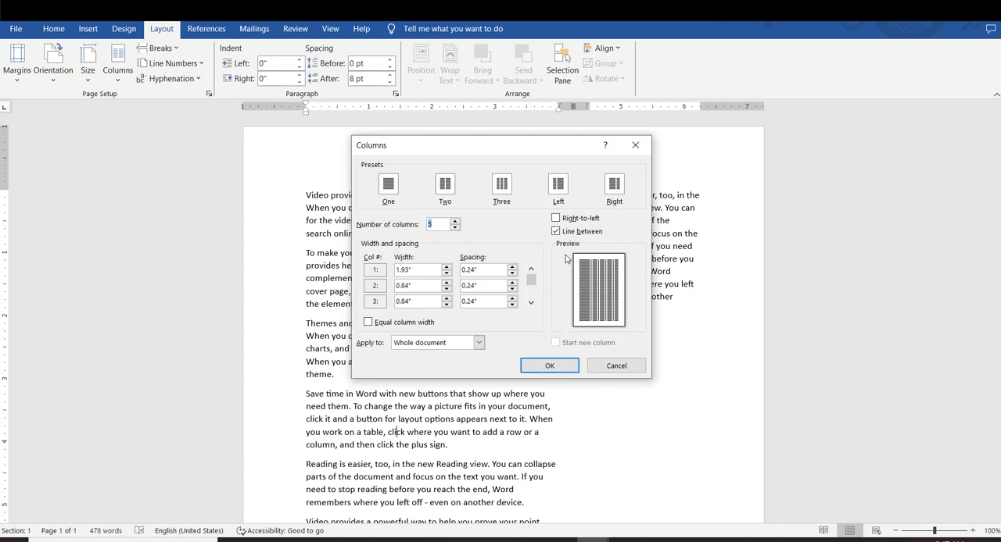
click(556, 367)
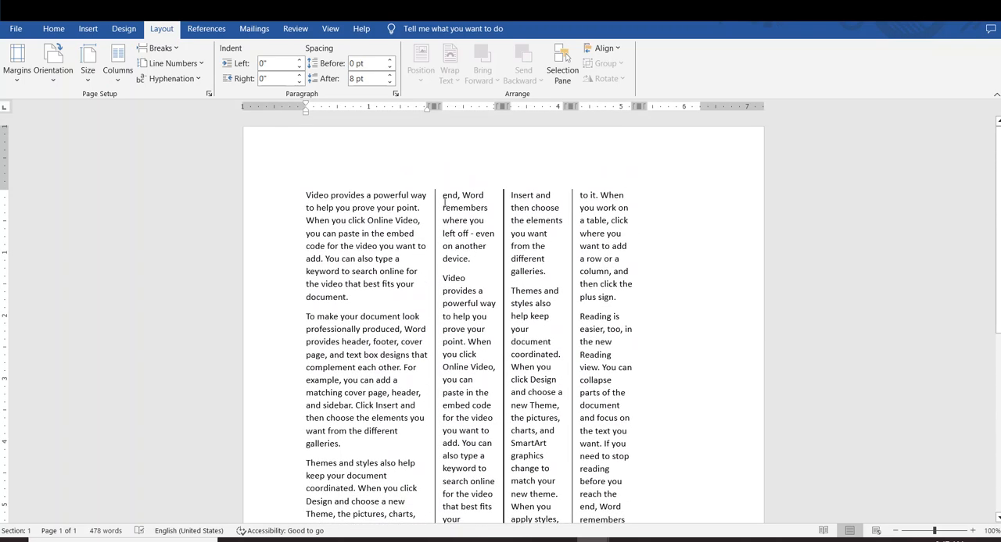
Examine the columns and their separator lines, and undo the five-column layout and the Right column preset
click(457, 213)
click(533, 241)
click(585, 247)
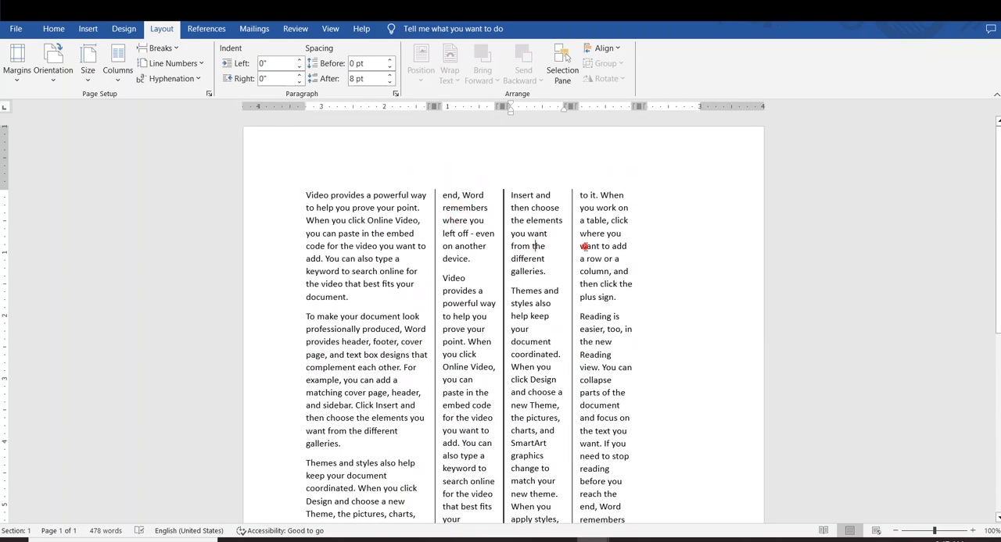
click(526, 244)
click(461, 245)
scroll(455, 336, down, 8)
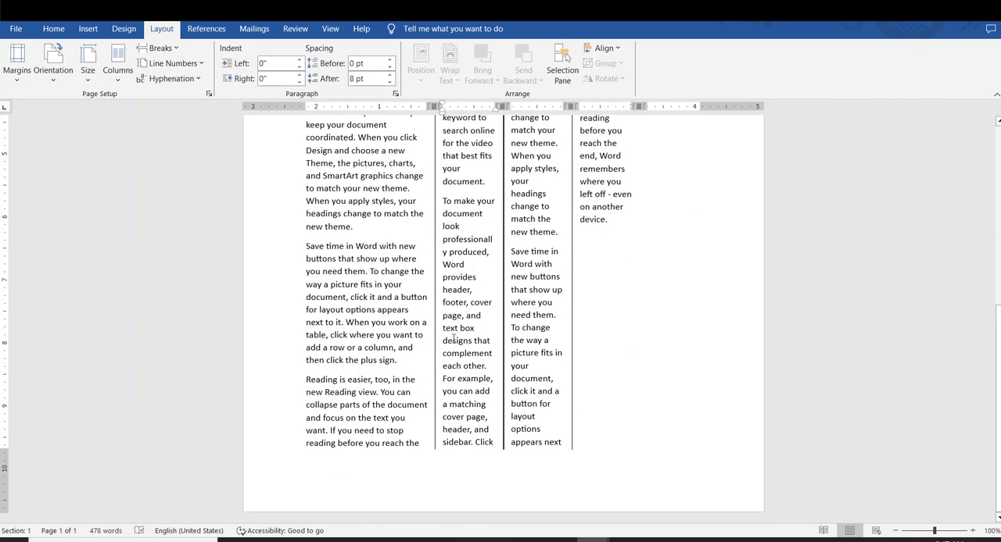
key(ctrl+z)
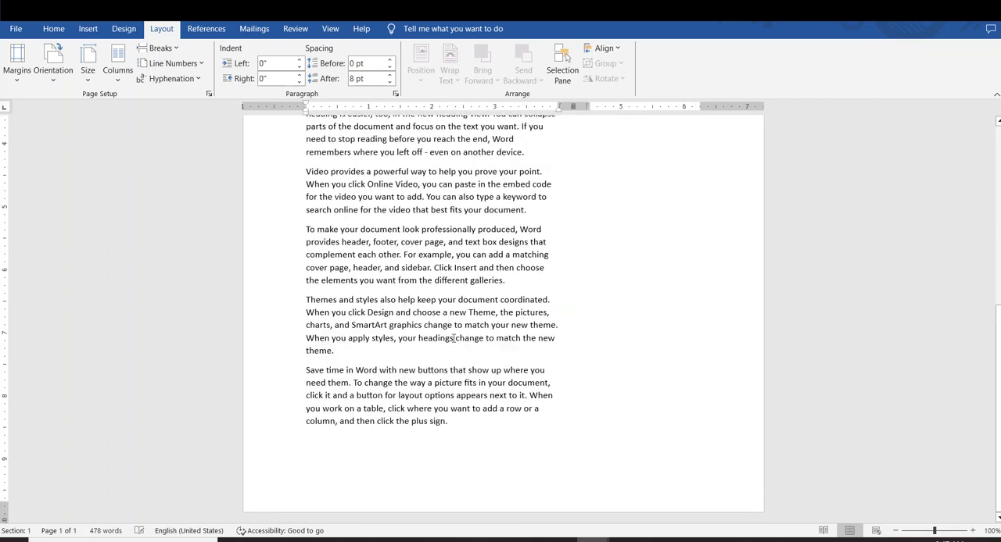
key(ctrl+z)
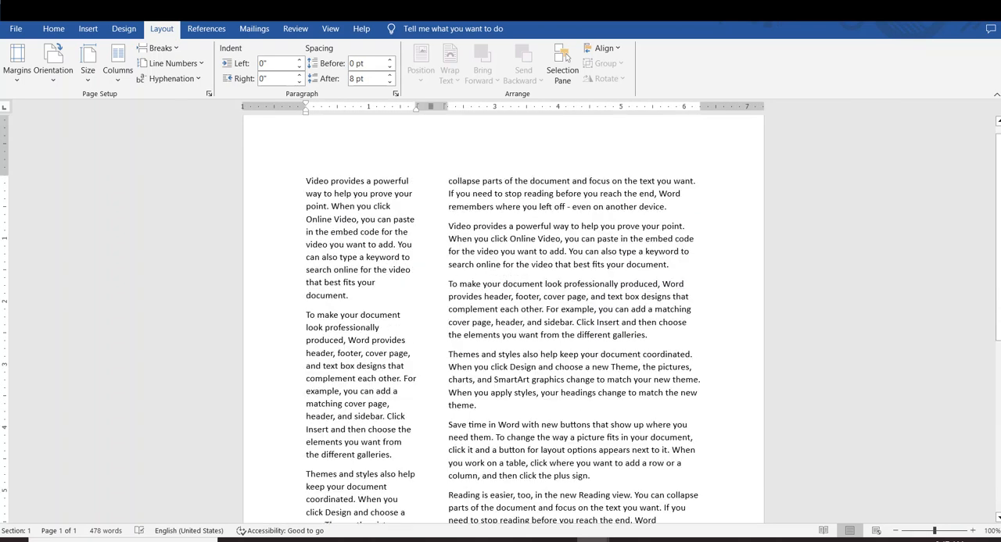
Set the document text back to a single column
click(117, 64)
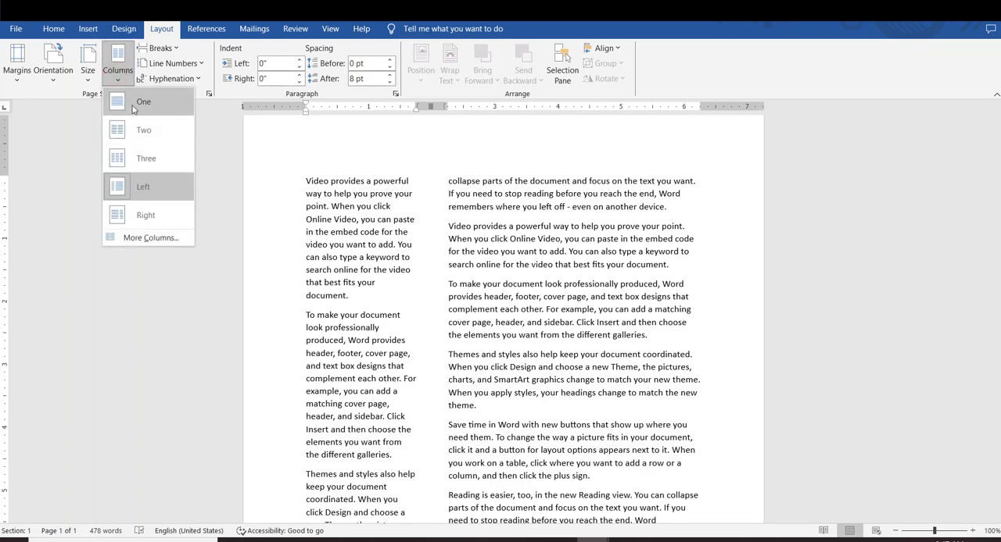
click(129, 102)
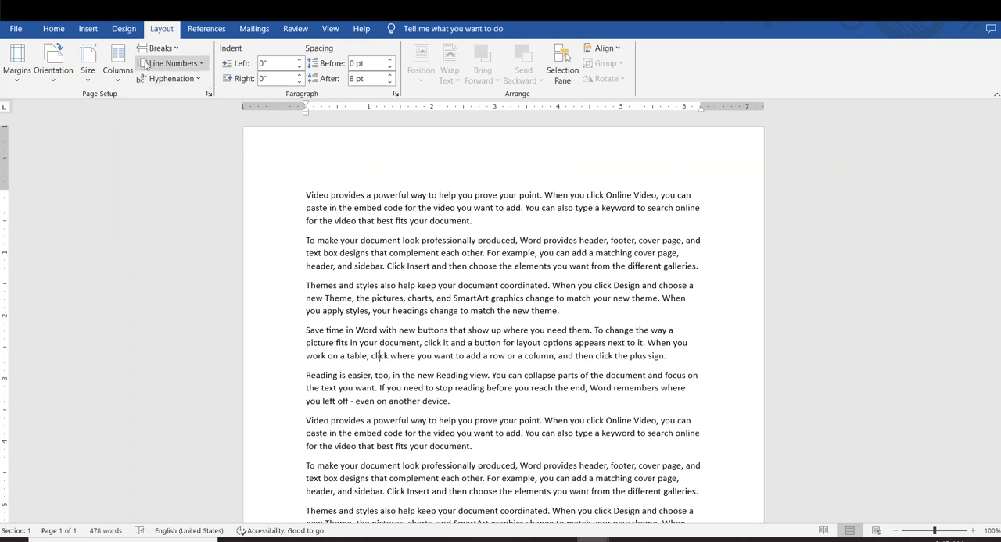
Turn on continuous line numbering and look over the numbers down to the end of the text
click(198, 65)
click(173, 66)
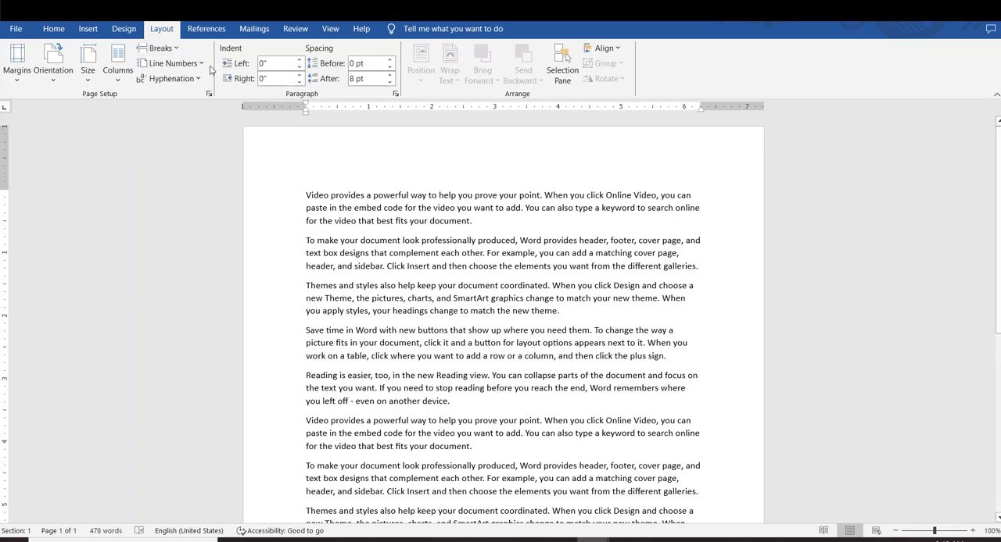
click(203, 65)
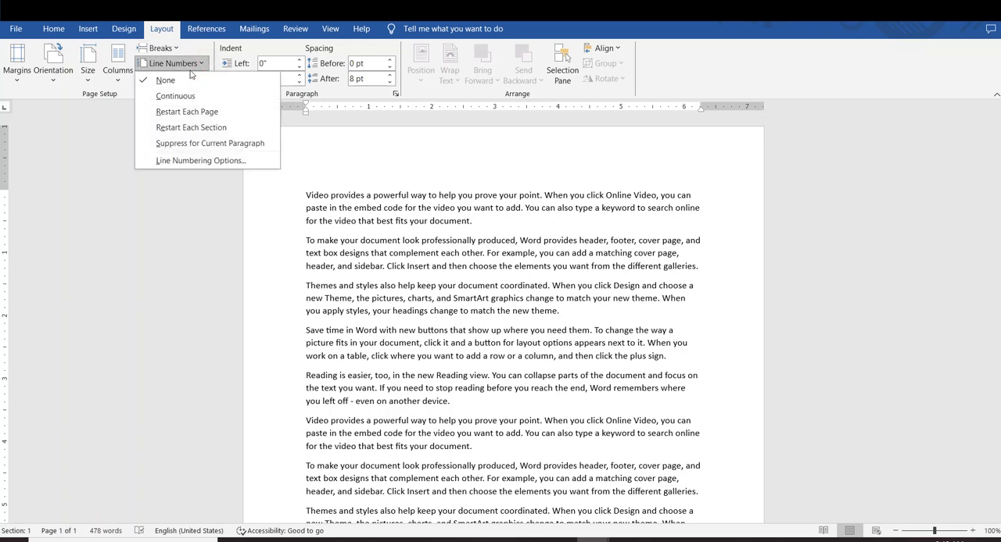
click(168, 95)
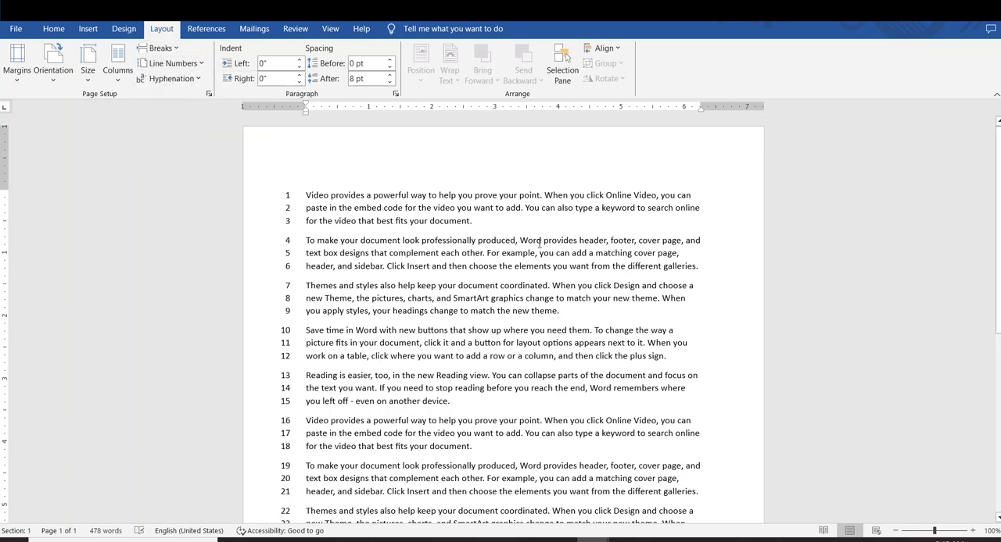
scroll(529, 334, down, 8)
scroll(529, 333, up, 6)
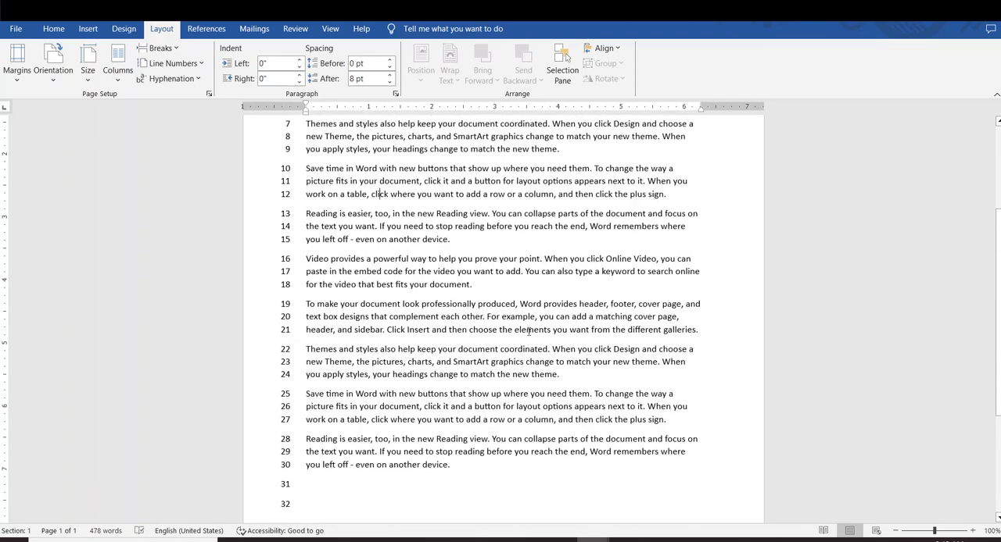
scroll(528, 333, down, 5)
scroll(528, 331, down, 2)
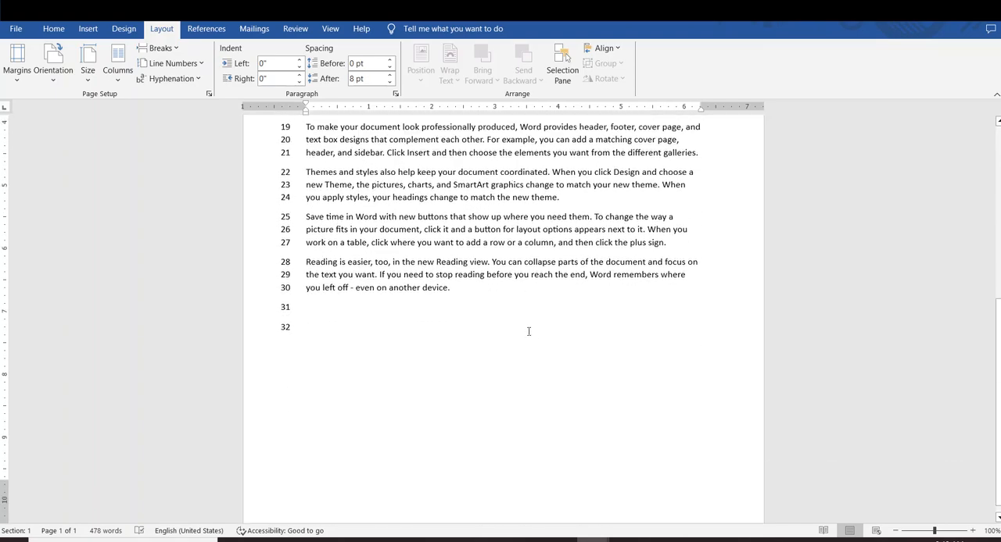
scroll(520, 326, up, 7)
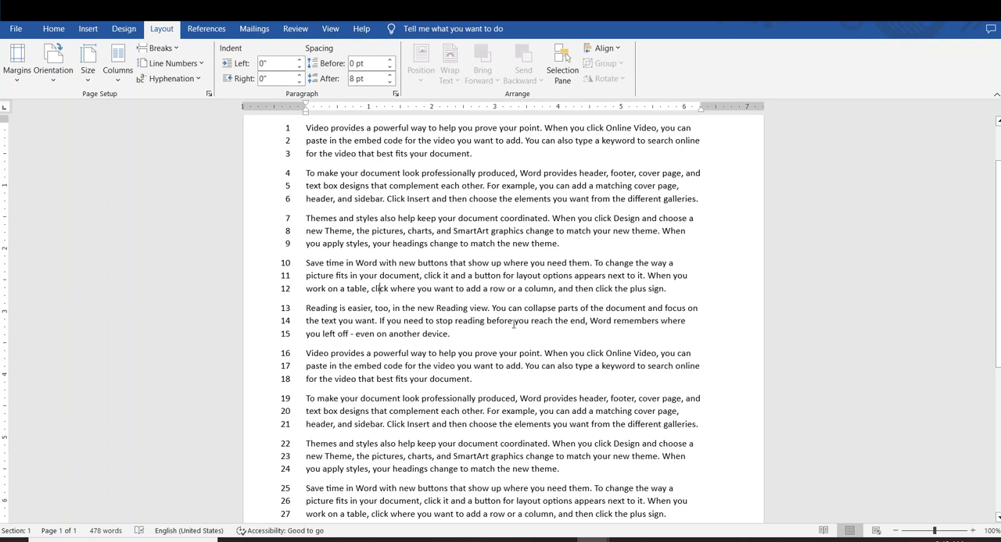
Switch the line numbering to restart on each page
click(200, 65)
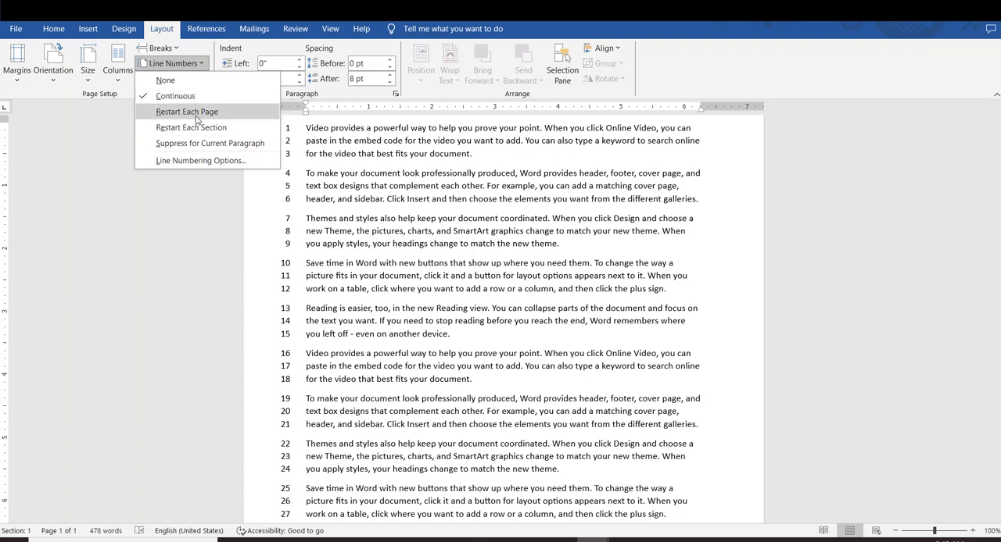
click(483, 230)
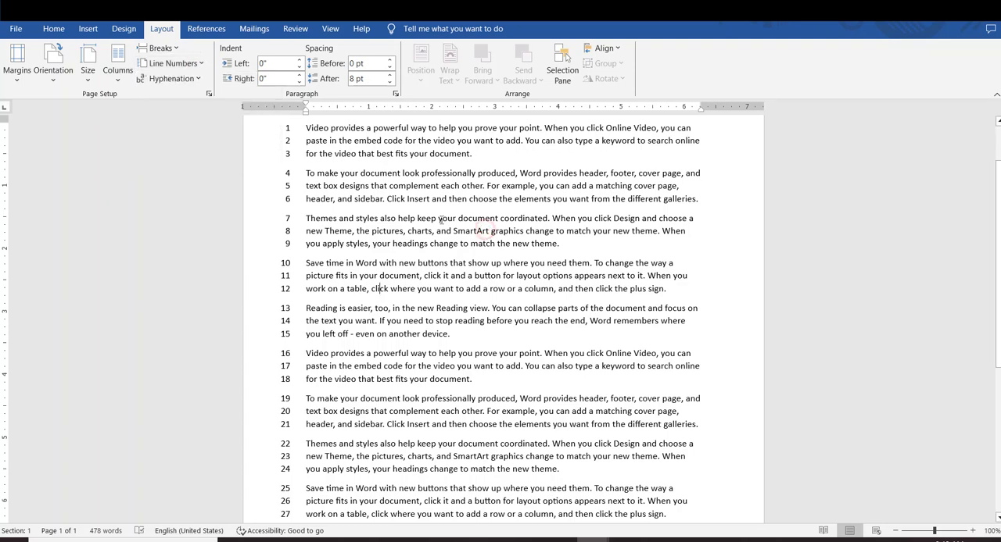
click(202, 66)
click(216, 118)
Extend the document with more sample paragraphs after the last paragraph so the text runs over several pages
scroll(318, 221, down, 7)
click(321, 316)
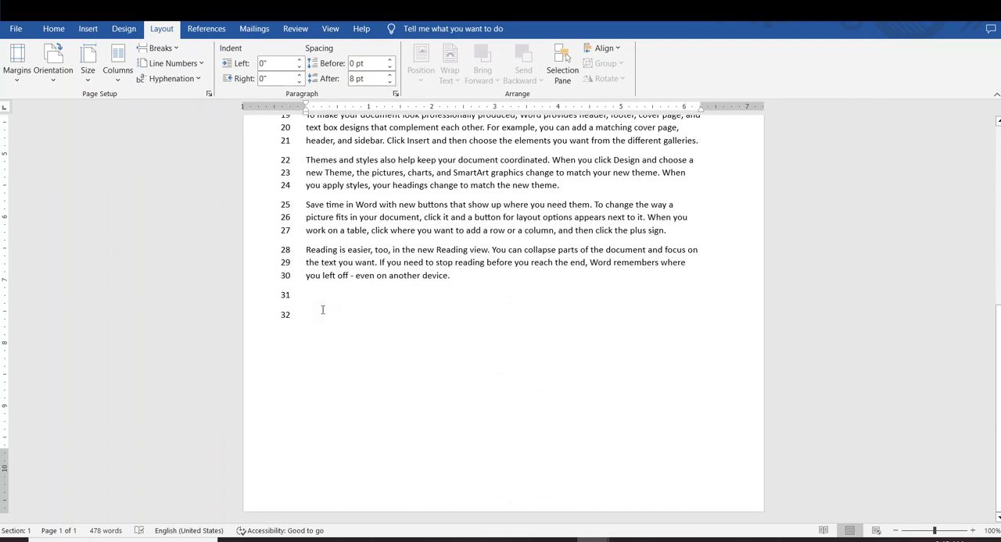
key(BackSpace)
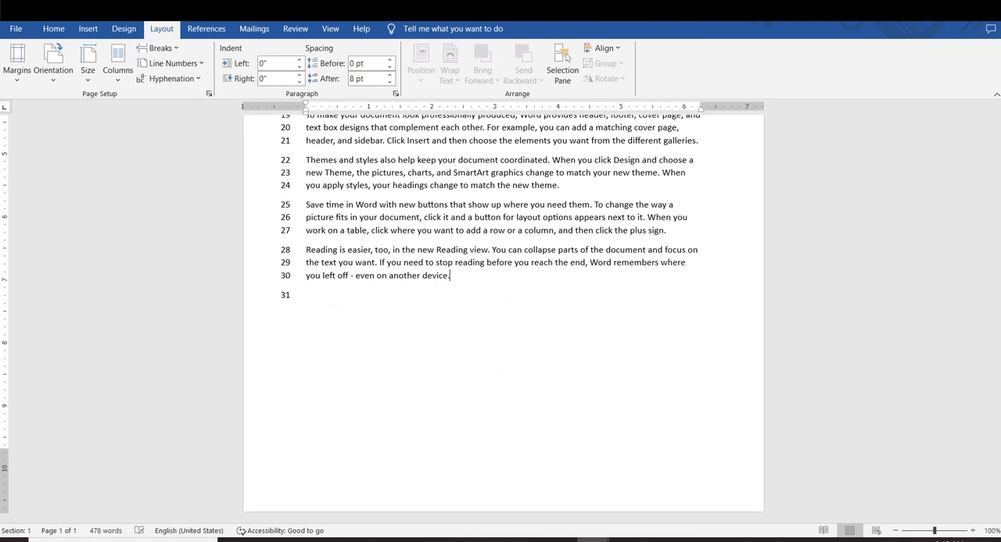
text(\)
key(Return)
key(Return)
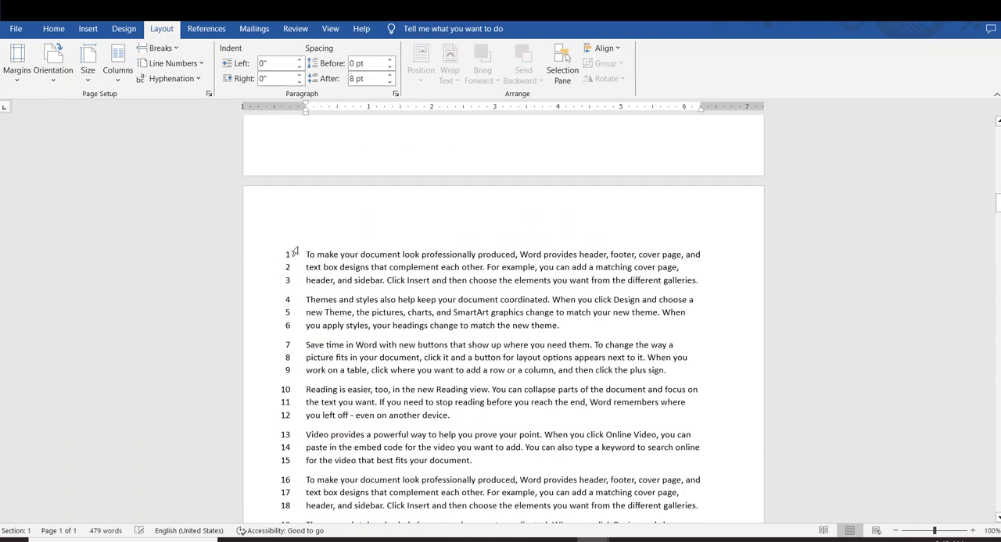
Examine the line numbers at the page boundaries, marking the first lines of several pages for comparison
drag(306, 254, 401, 389)
scroll(282, 317, up, 5)
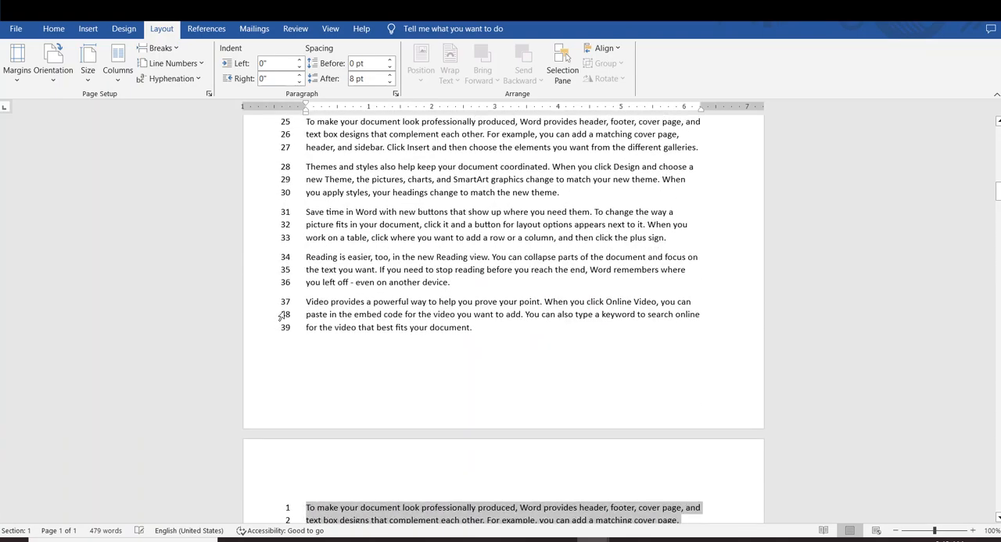
scroll(282, 316, up, 12)
drag(305, 357, 356, 432)
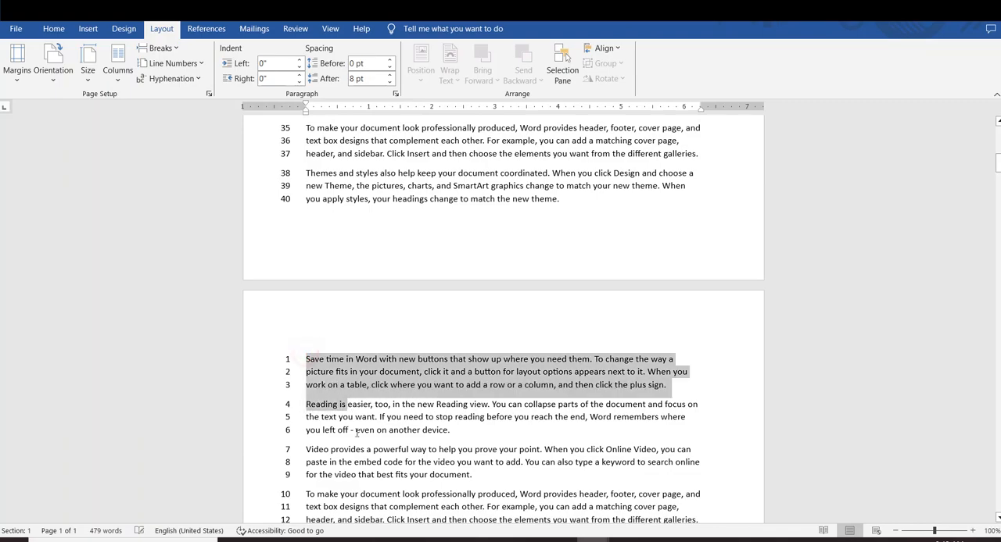
scroll(355, 407, up, 10)
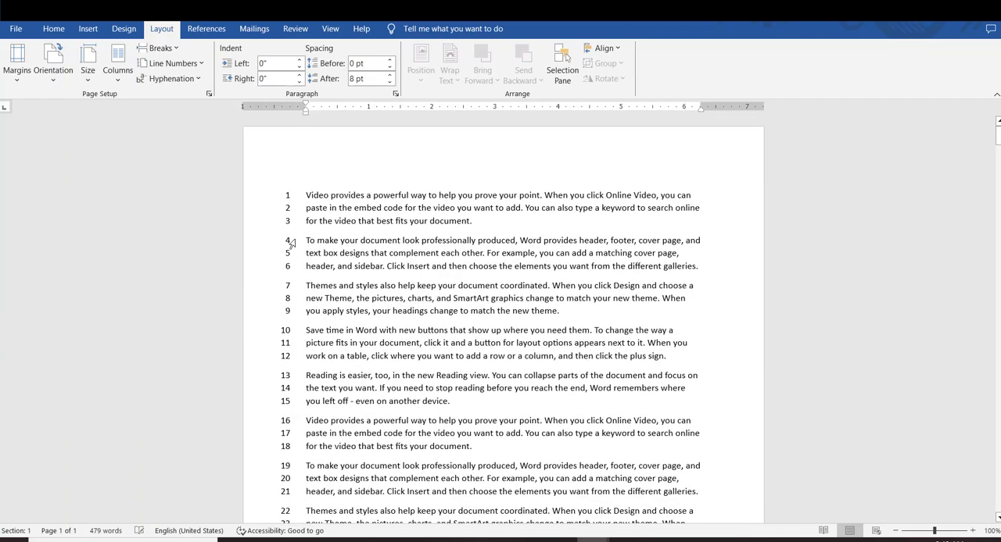
drag(310, 204, 367, 401)
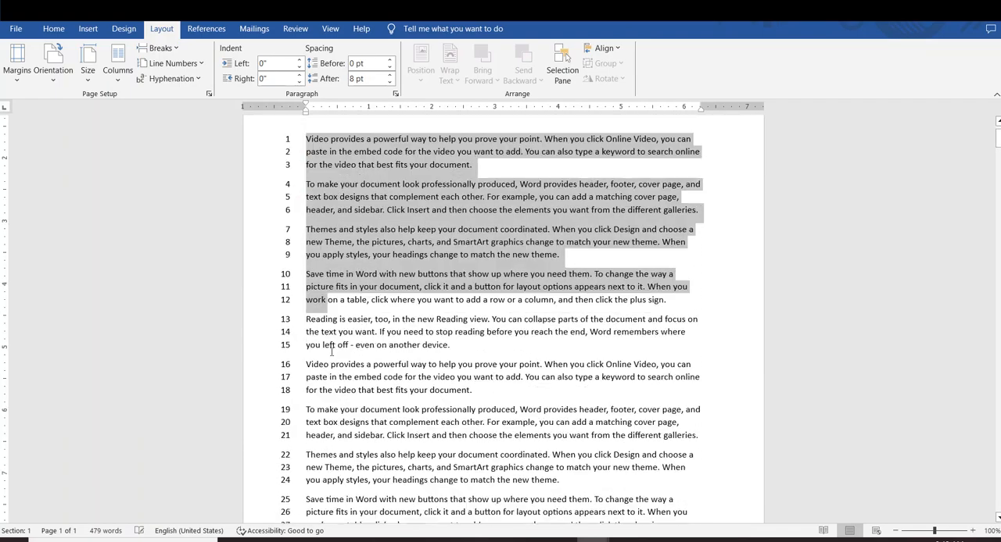
scroll(331, 352, down, 10)
scroll(331, 352, down, 12)
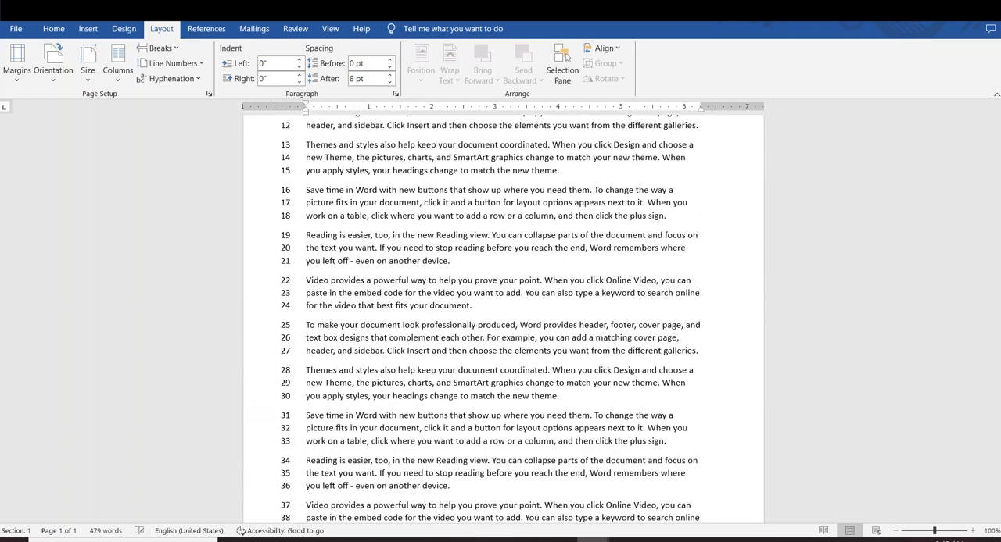
Reapply the Restart Each Page line numbering and check the numbers across the following pages
click(197, 70)
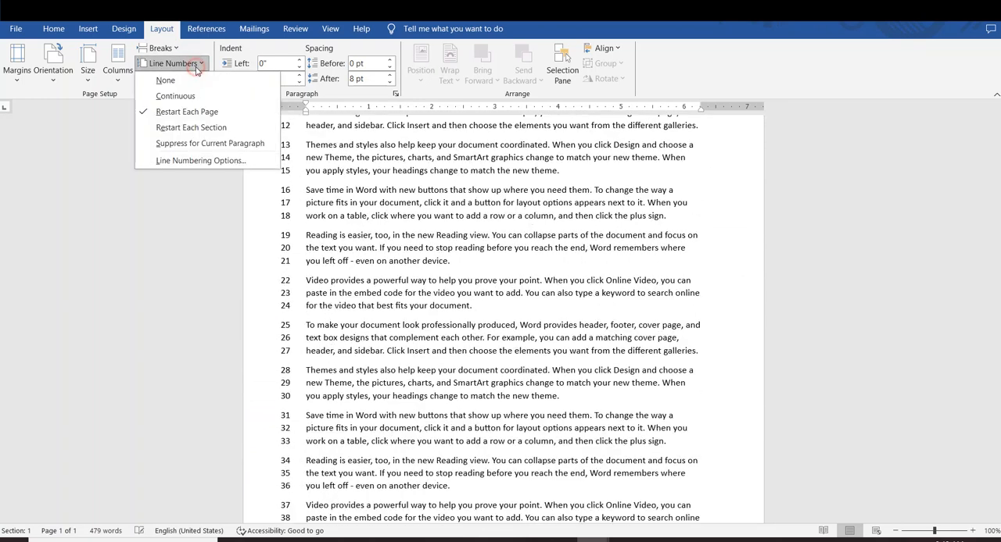
click(197, 117)
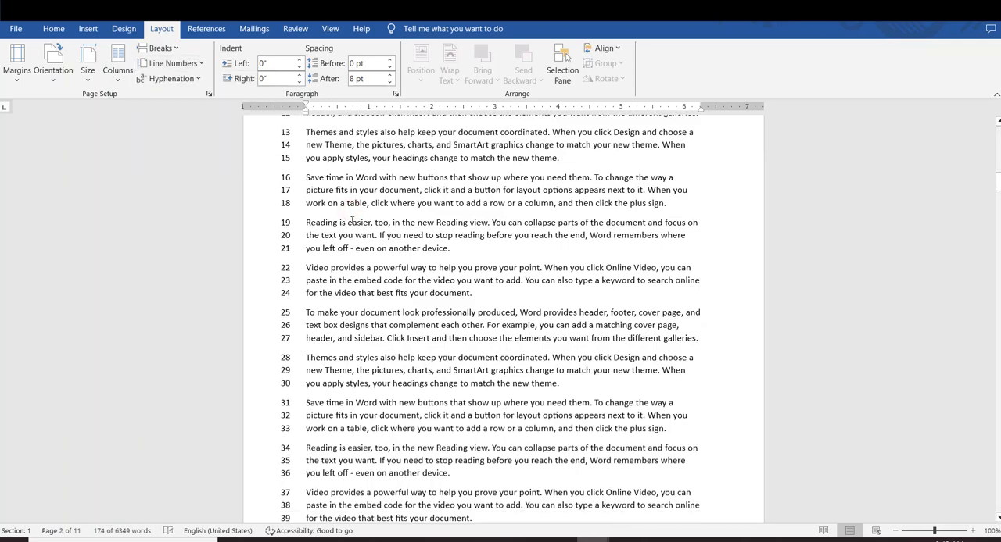
scroll(349, 226, down, 5)
scroll(349, 226, down, 12)
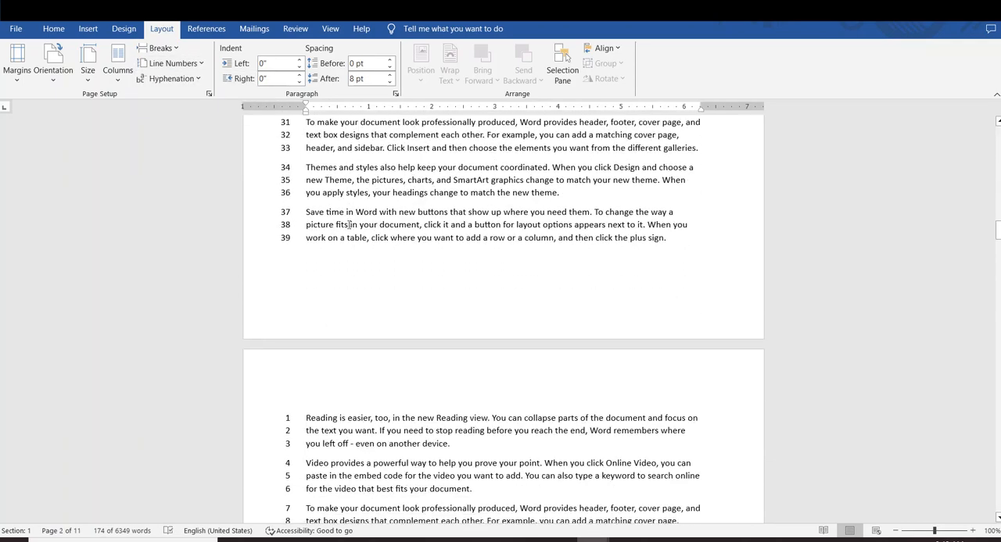
scroll(349, 221, up, 5)
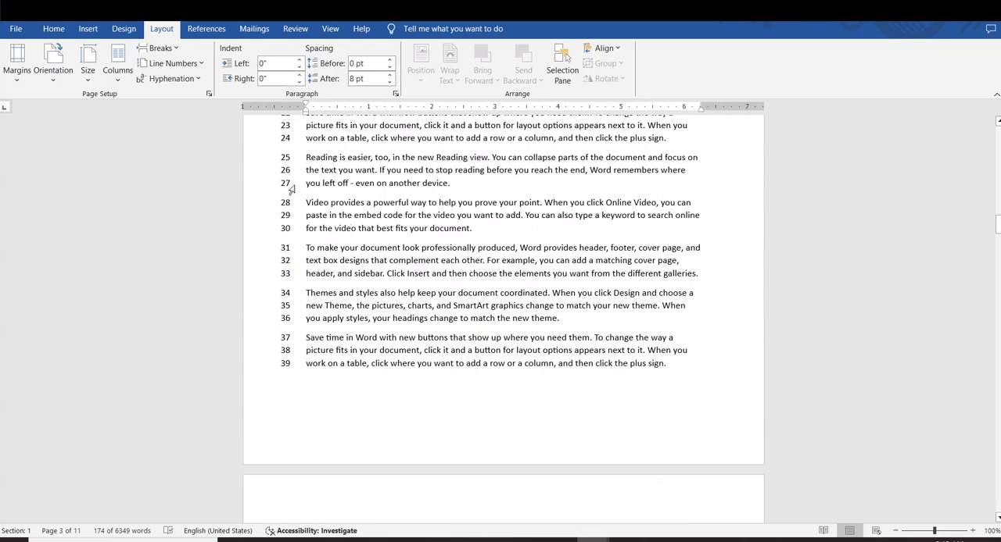
Try the Restart Each Section line numbering, and return to the first page to check the numbers
click(197, 65)
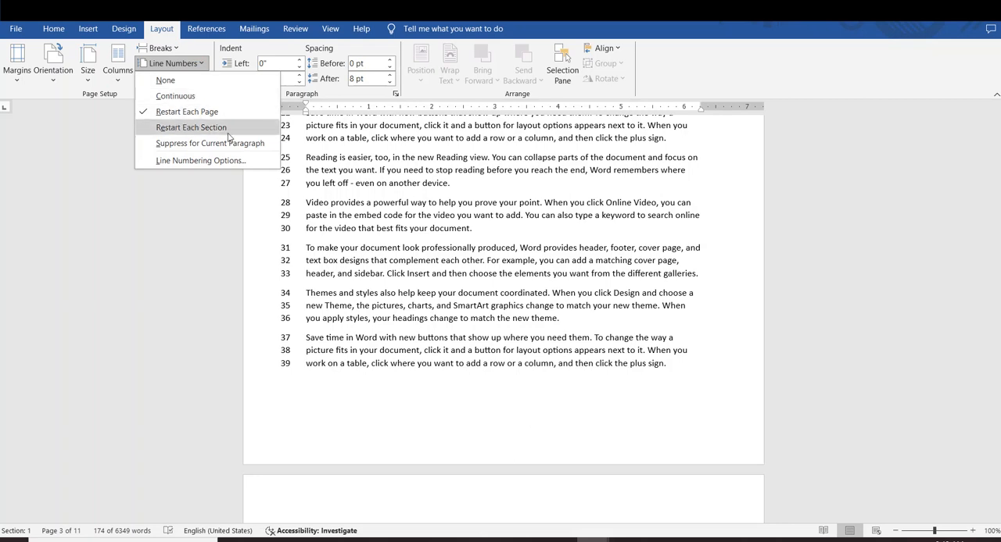
click(228, 131)
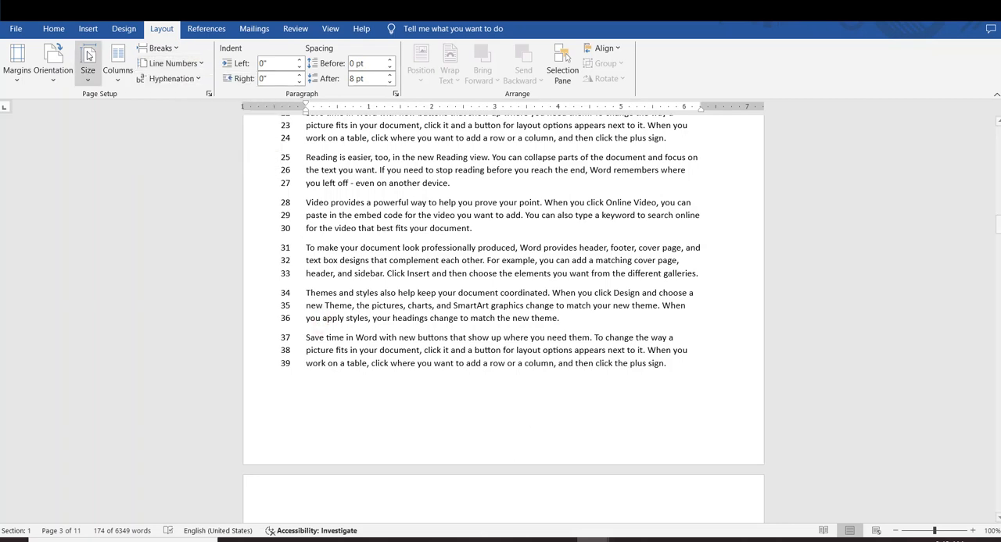
scroll(461, 227, down, 20)
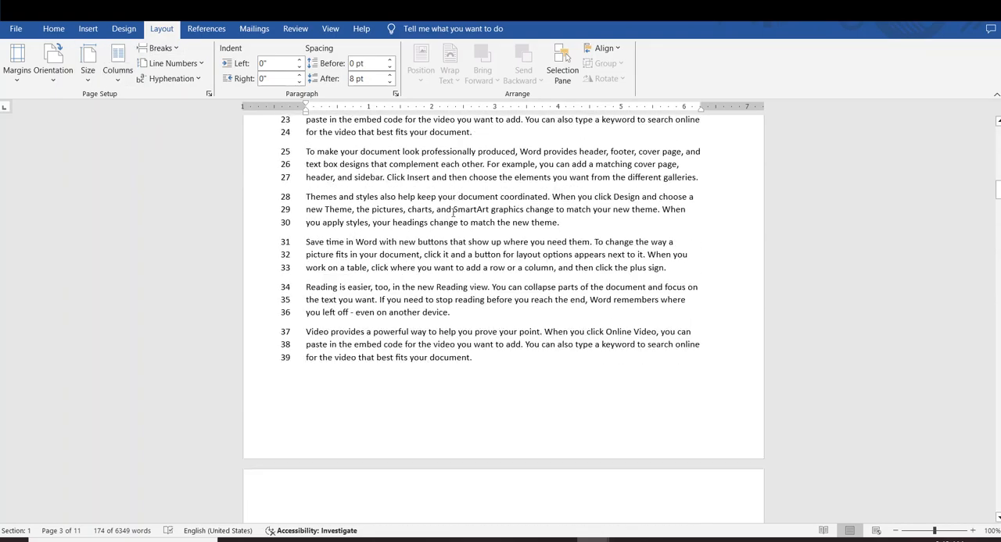
key(ctrl+a)
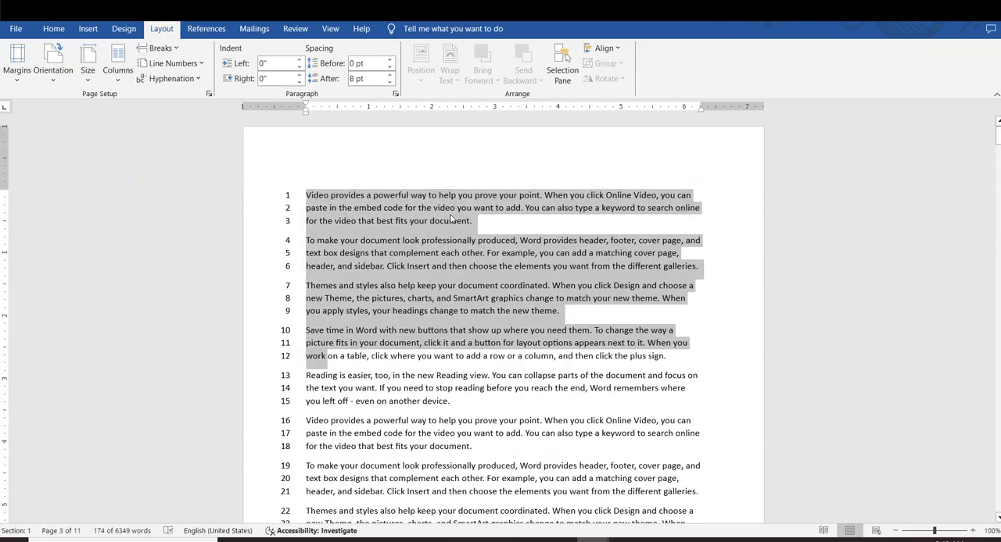
click(469, 310)
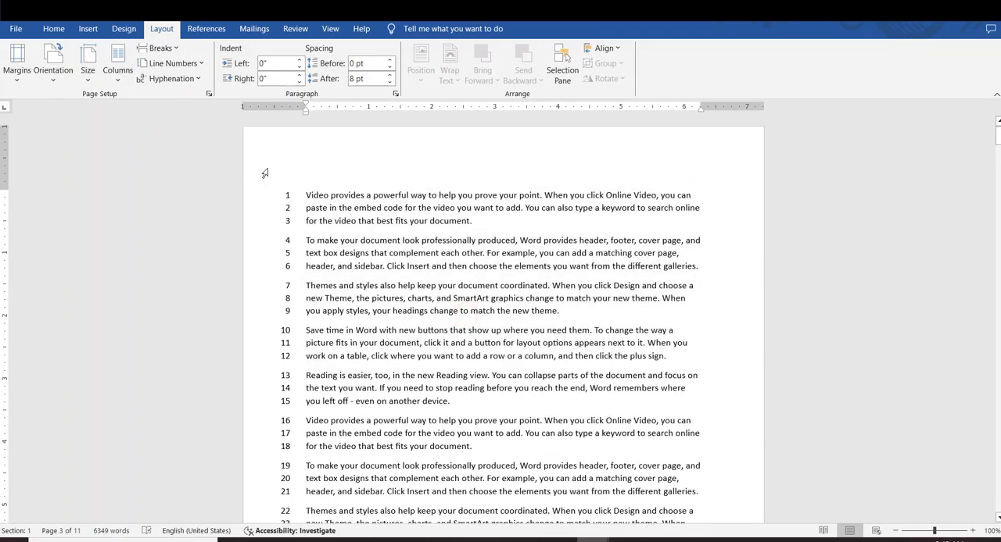
Turn off line numbering
click(192, 68)
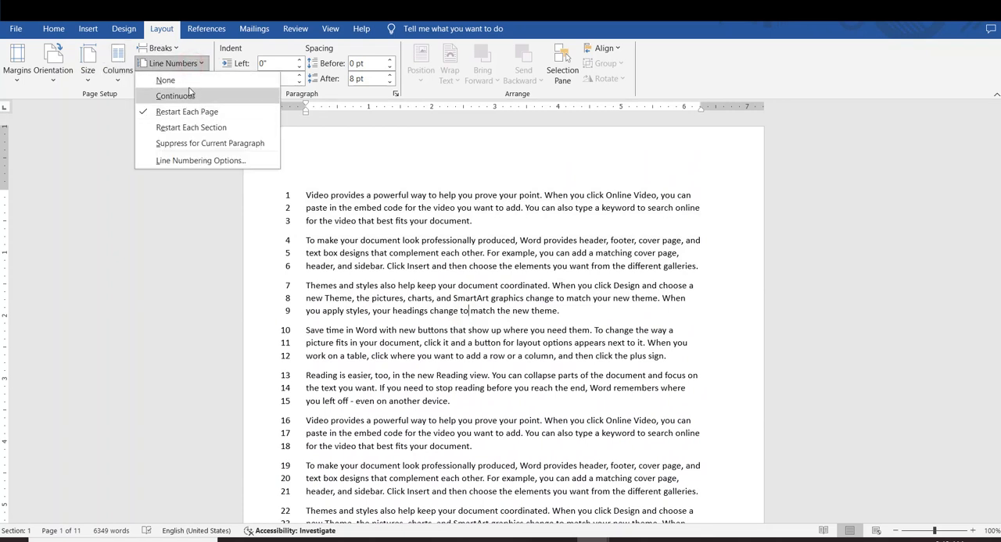
click(176, 80)
Insert a page break after the "Video provides a powerful way" paragraph below the blank line on page 1, and check the split
click(183, 50)
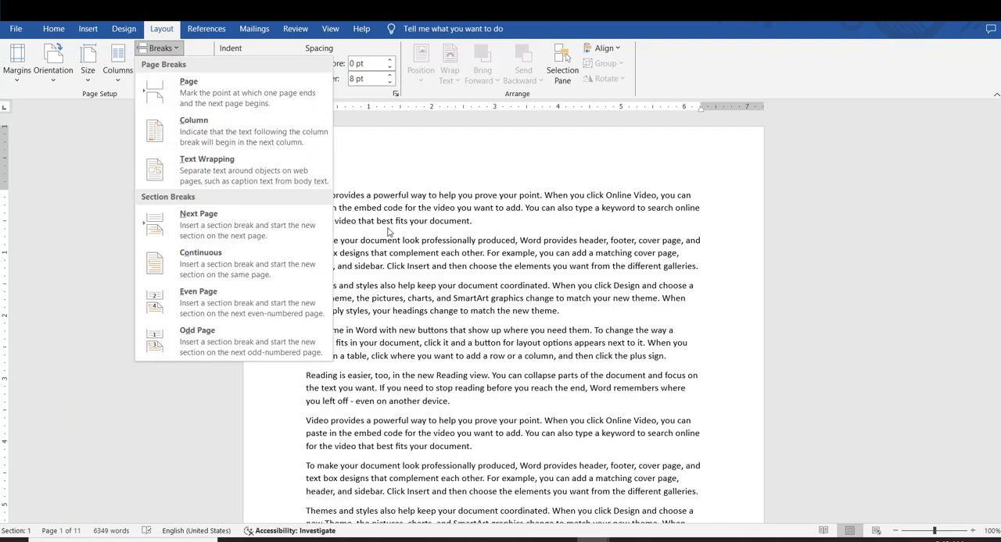
click(289, 140)
scroll(442, 329, down, 3)
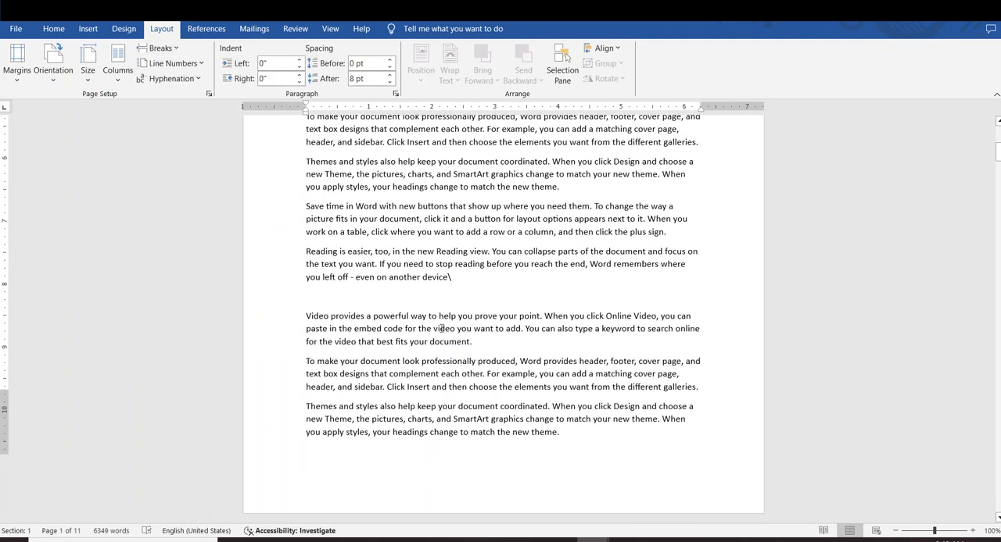
scroll(442, 328, up, 1)
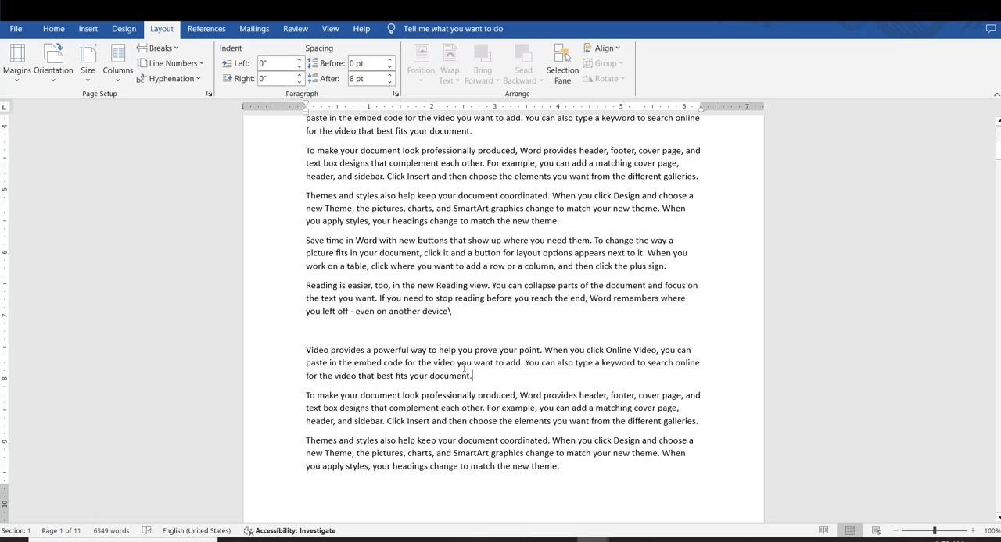
click(160, 47)
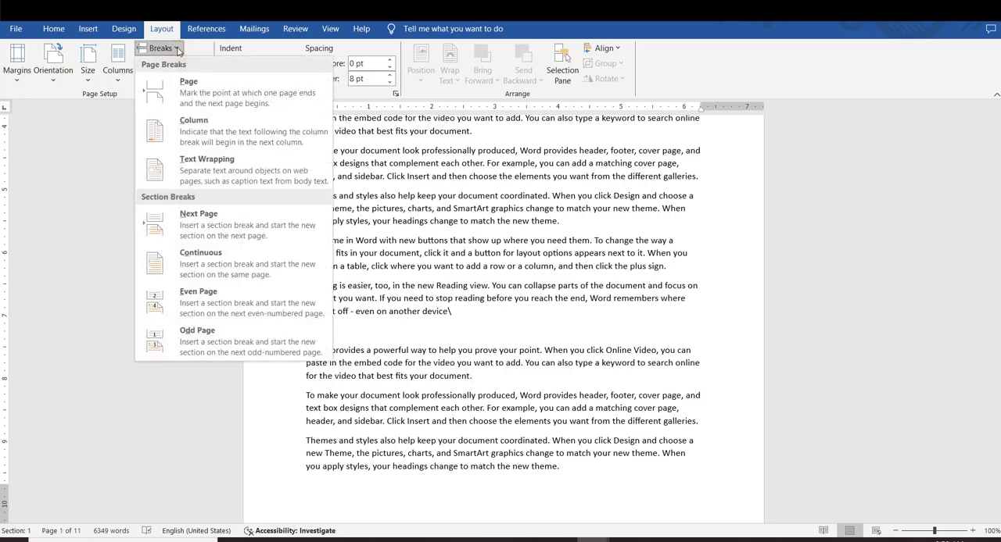
click(191, 91)
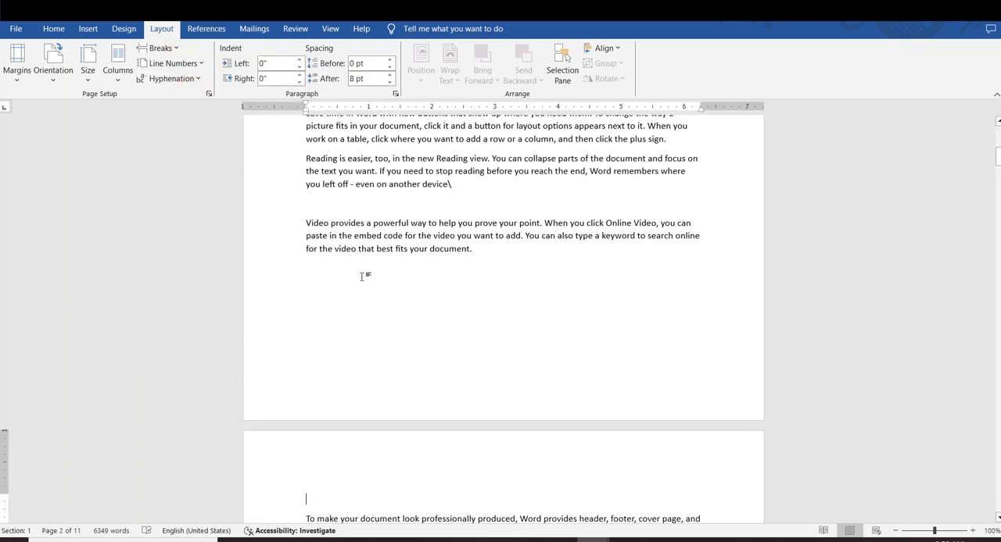
scroll(362, 277, up, 2)
scroll(469, 301, down, 6)
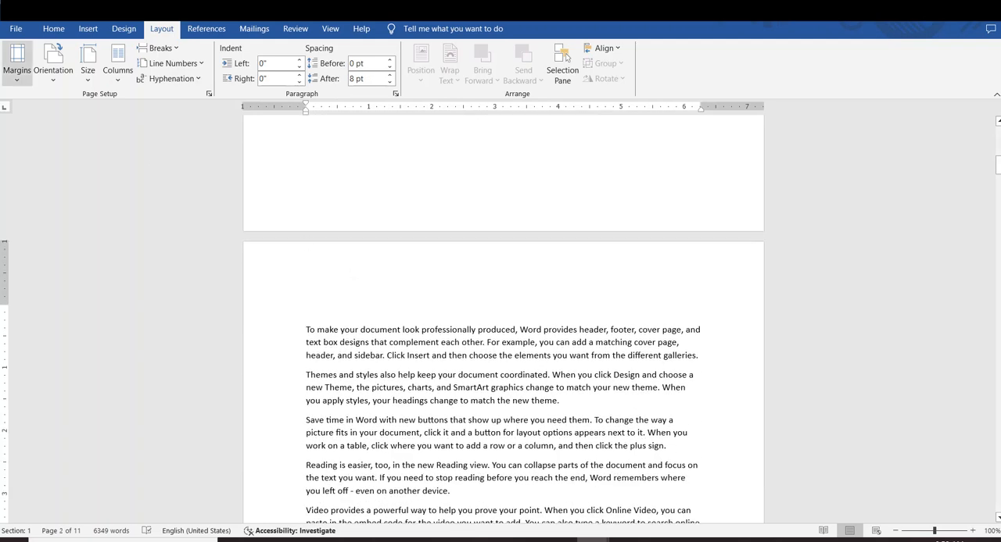
Show the formatting marks, locate and select the Page Break marker at the end of page 1, and hide the marks again
click(51, 28)
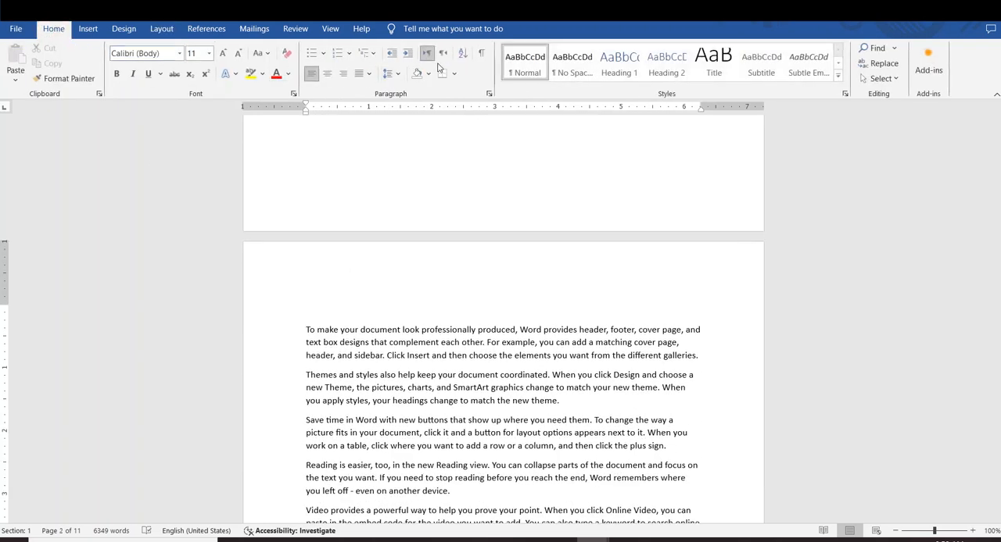
click(480, 53)
scroll(465, 217, up, 4)
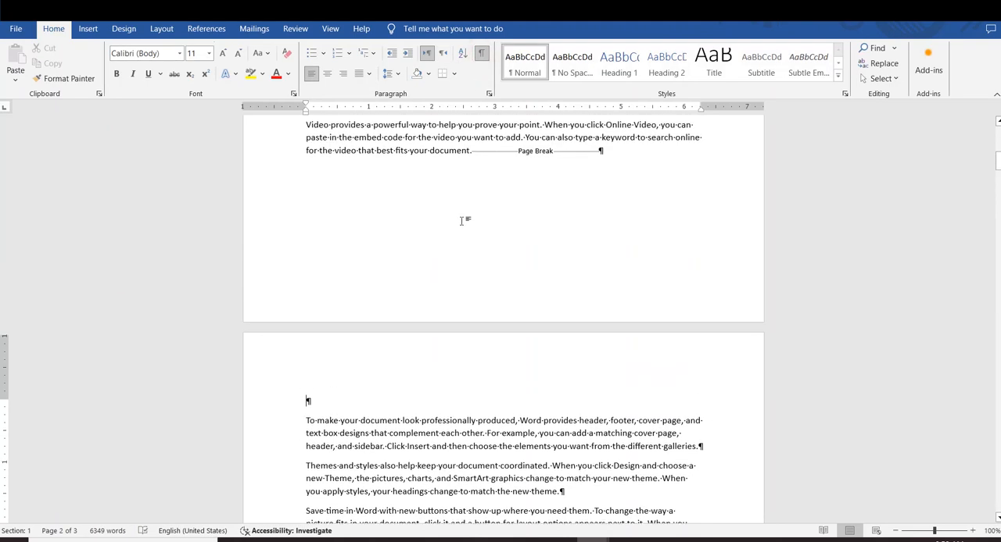
drag(512, 219, 580, 221)
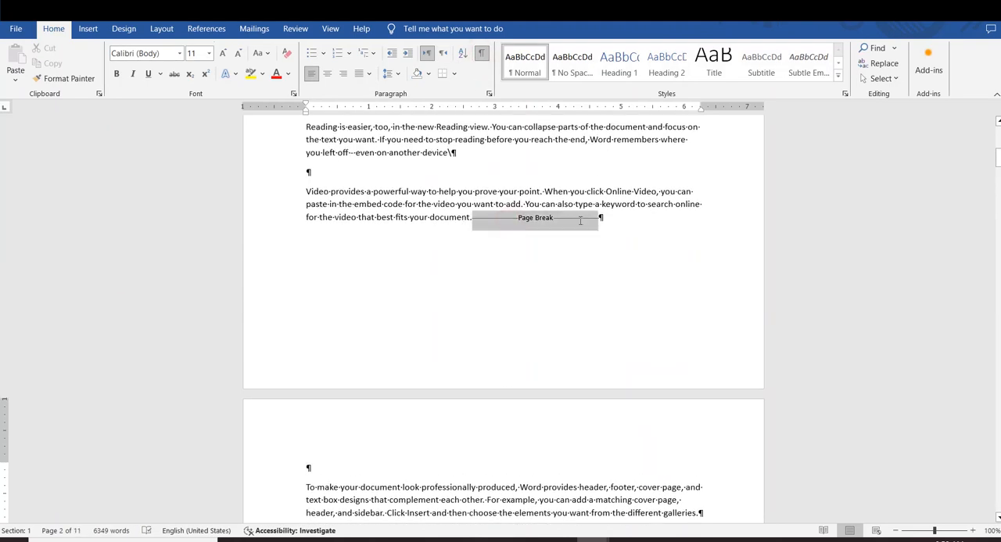
click(483, 57)
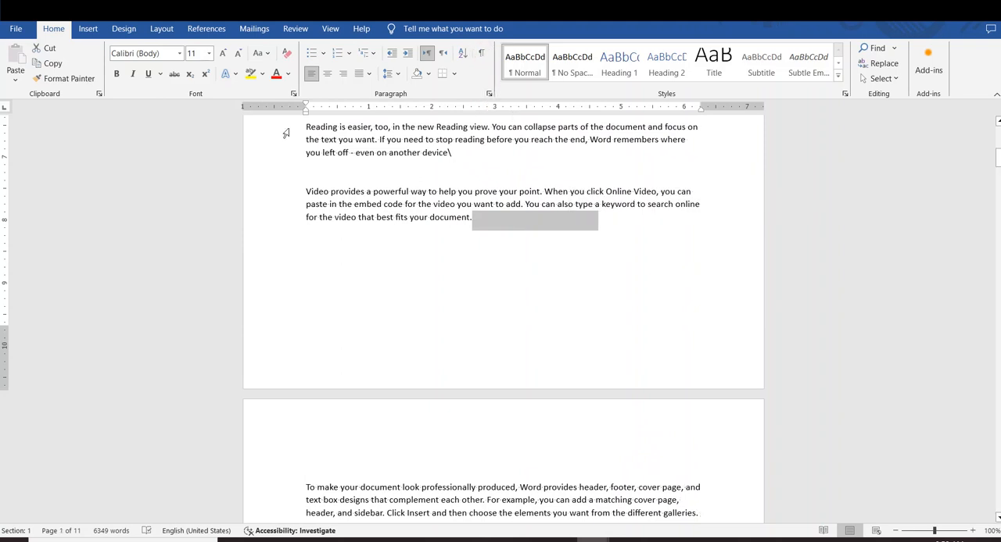
click(88, 29)
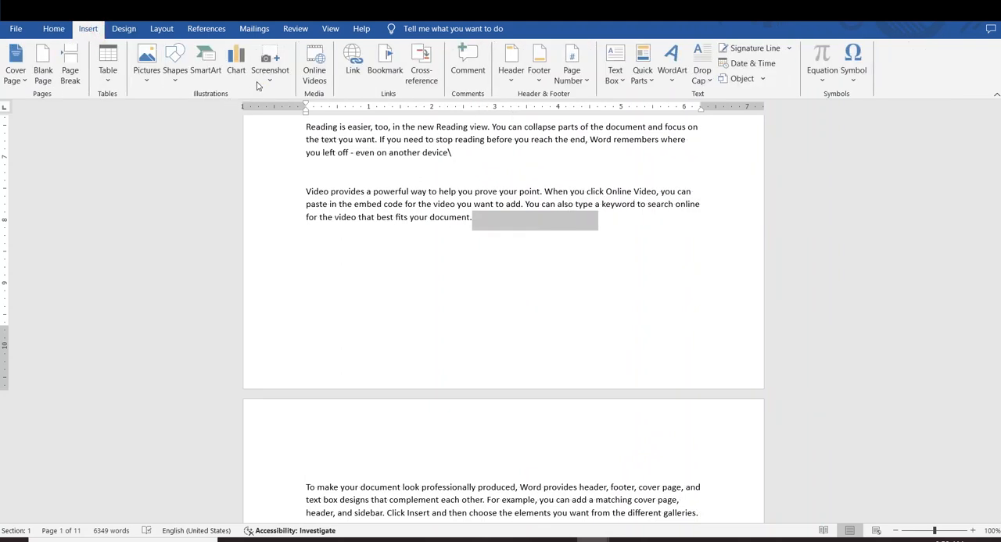
click(161, 29)
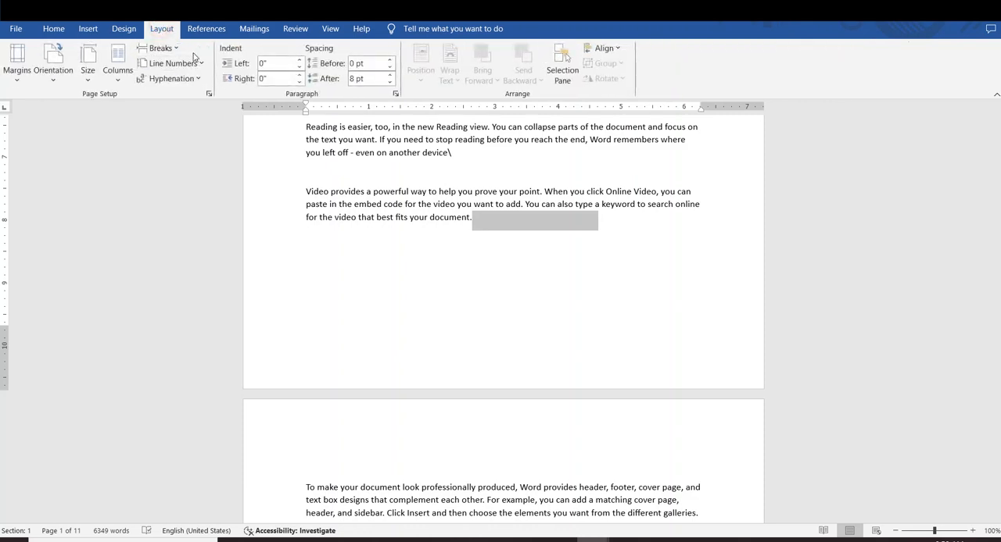
click(160, 47)
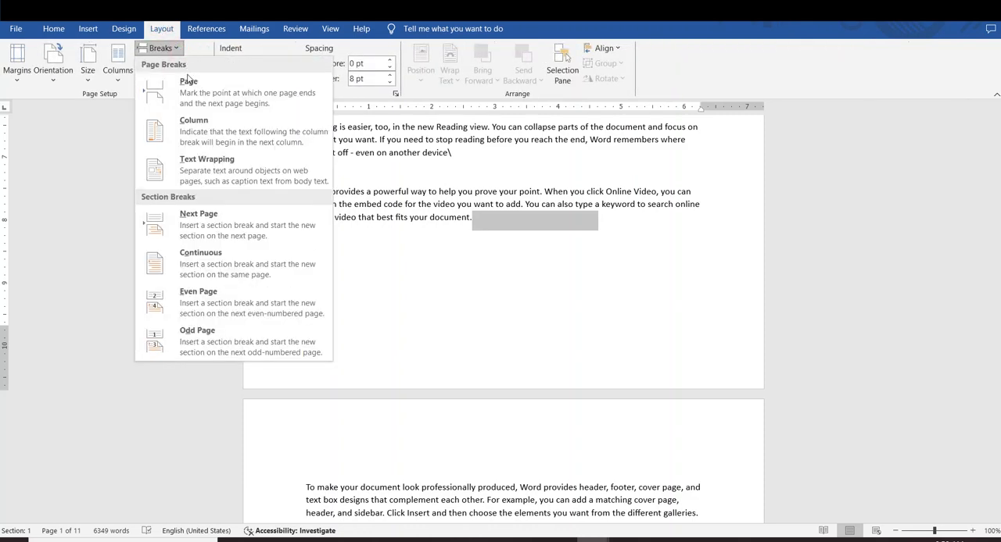
click(592, 326)
Arrange all the text before the page break in two columns and check the layout
scroll(548, 294, up, 10)
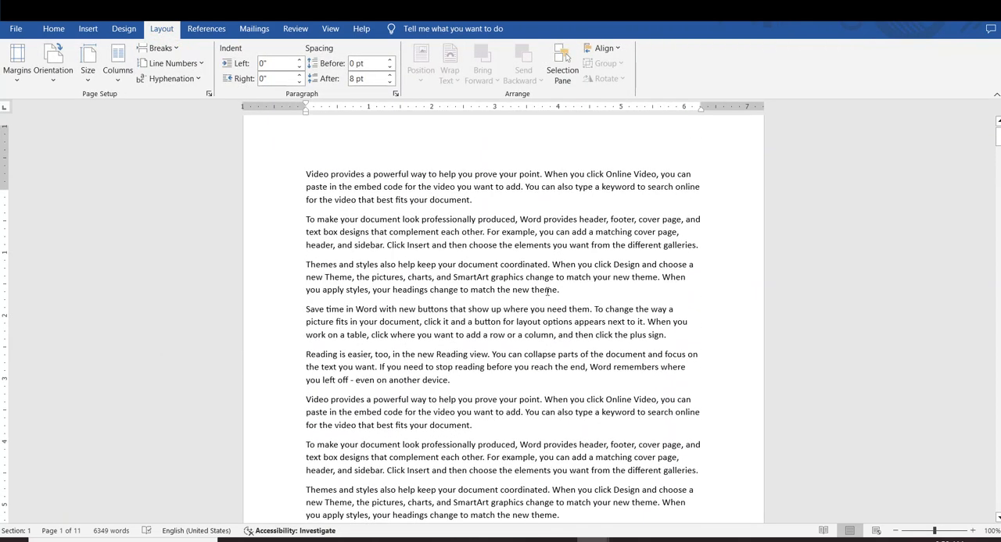
scroll(548, 290, up, 1)
drag(299, 195, 534, 391)
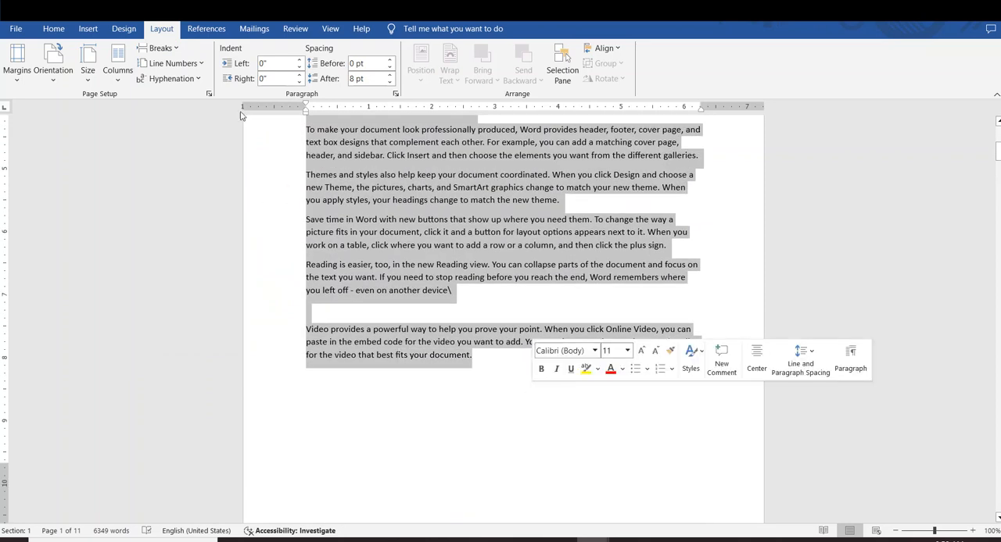
click(115, 76)
click(151, 130)
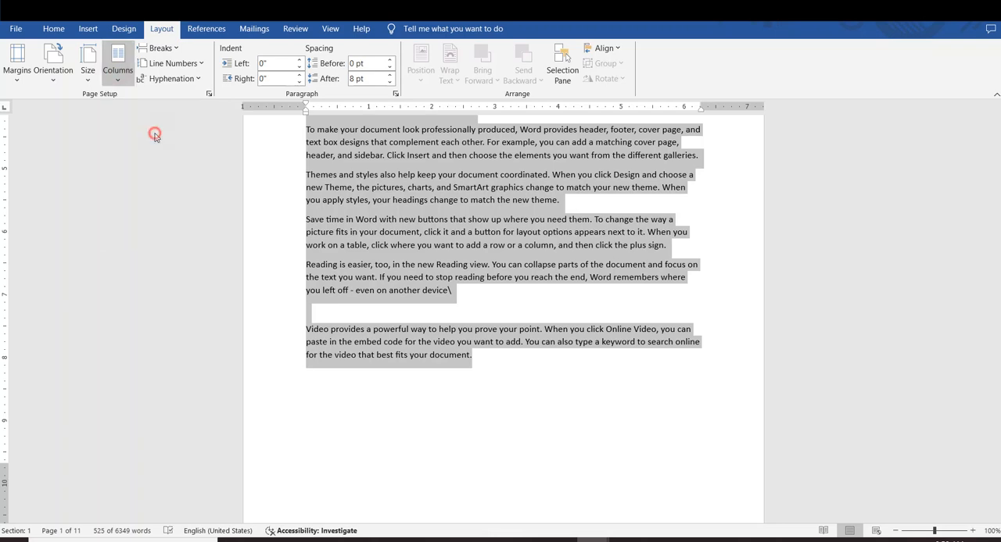
scroll(486, 235, down, 1)
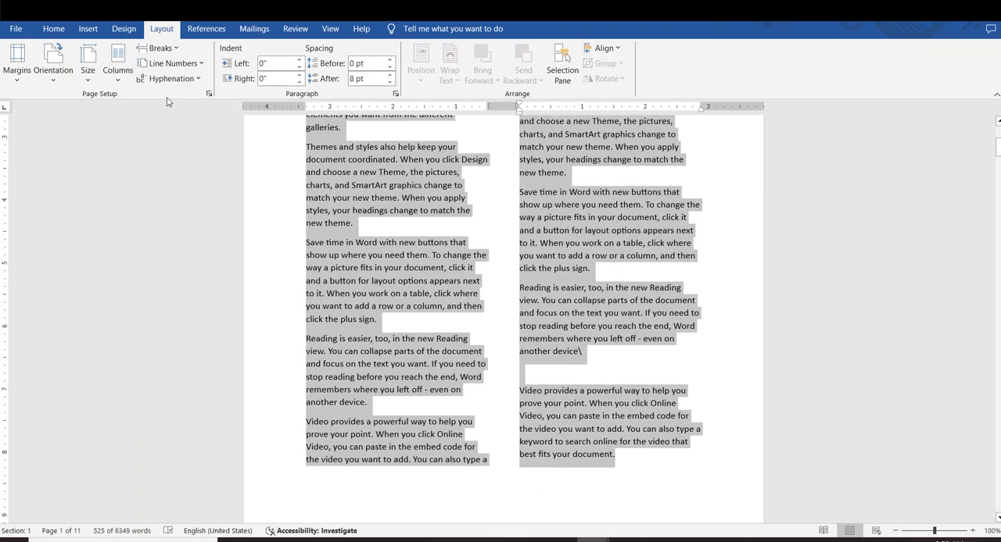
click(592, 267)
scroll(538, 257, up, 5)
scroll(480, 271, down, 4)
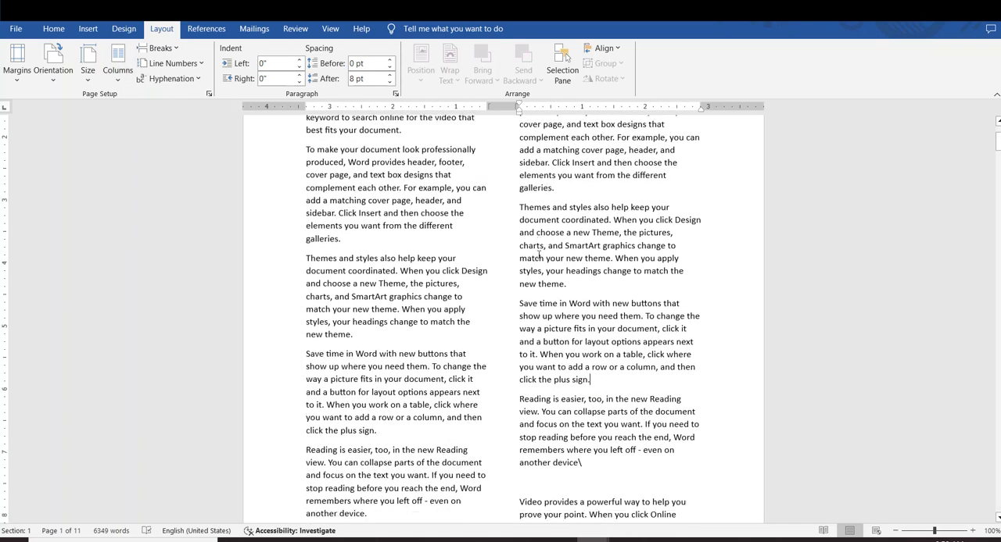
Insert a column break after the first "Themes and styles" paragraph, ahead of "Save time in Word"
click(359, 257)
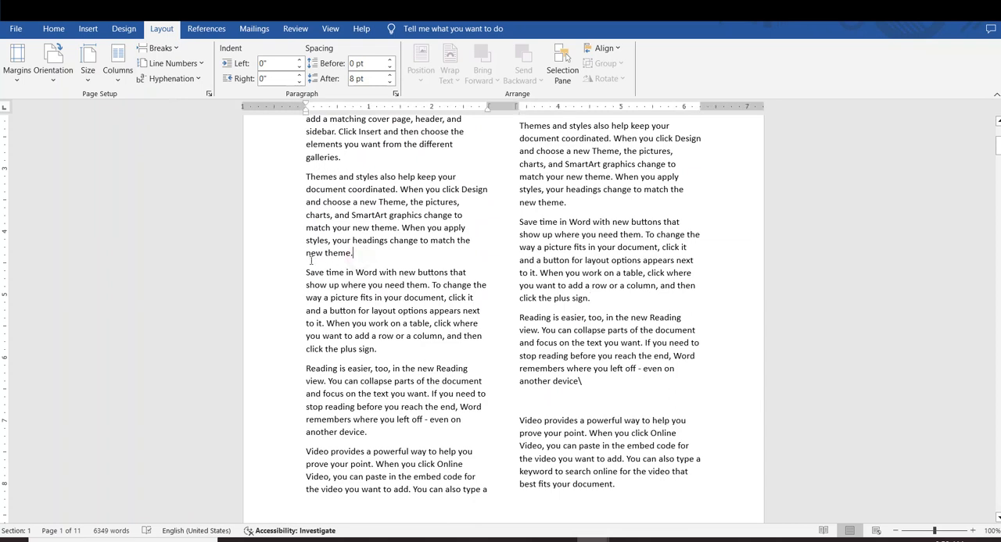
drag(306, 272, 470, 480)
click(378, 349)
click(160, 47)
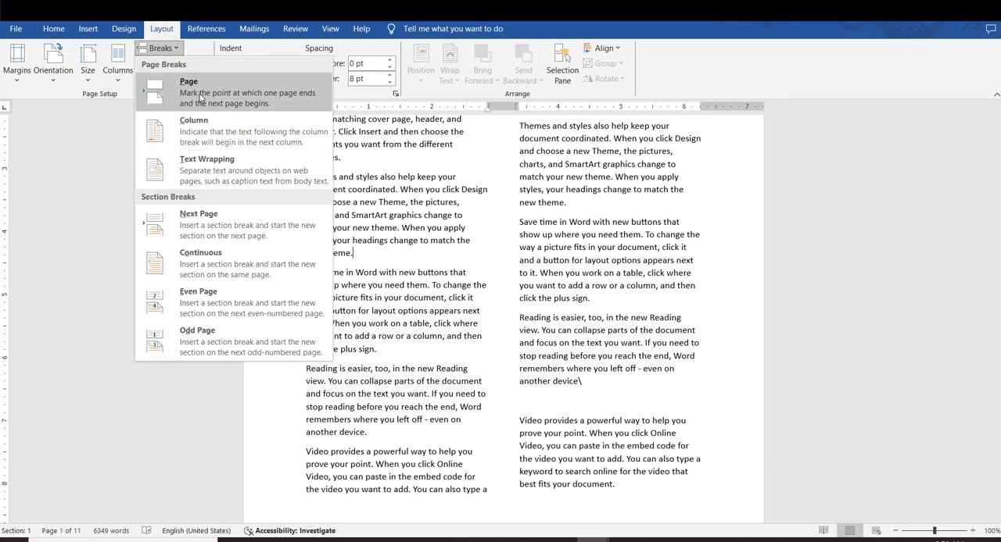
click(197, 125)
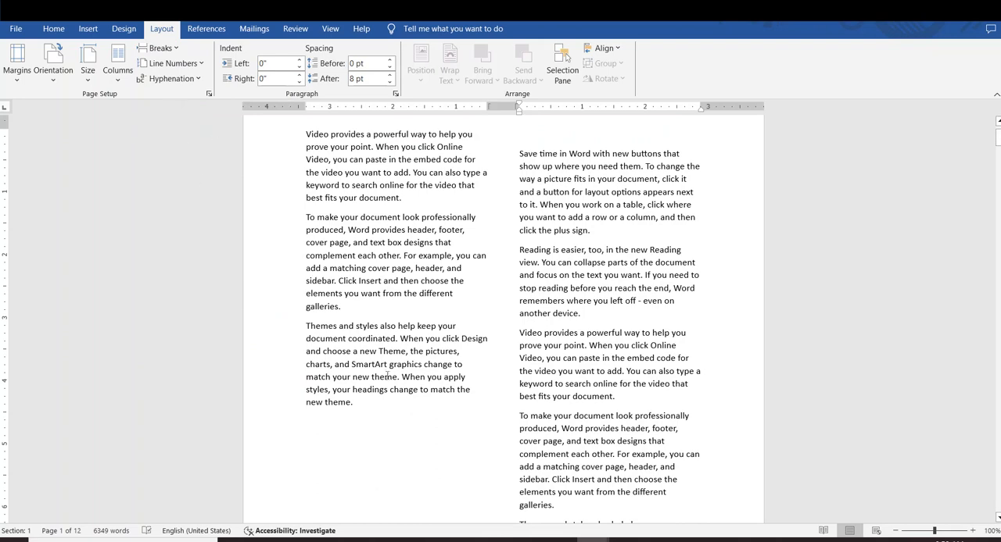
Insert a text wrapping break after "styles, your" in the "Themes and styles" paragraph of the first column
click(355, 402)
scroll(435, 335, down, 2)
drag(400, 372, 309, 228)
click(352, 325)
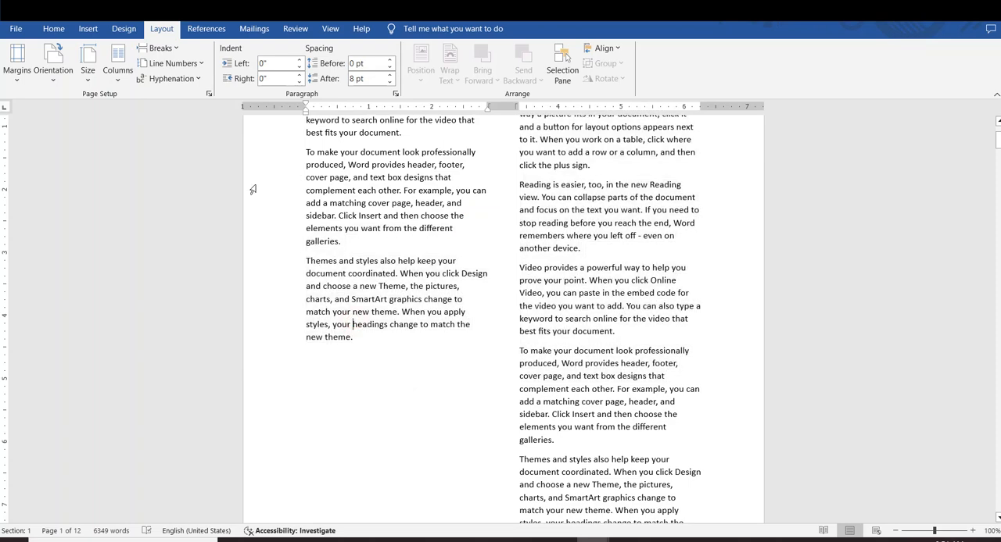
click(166, 48)
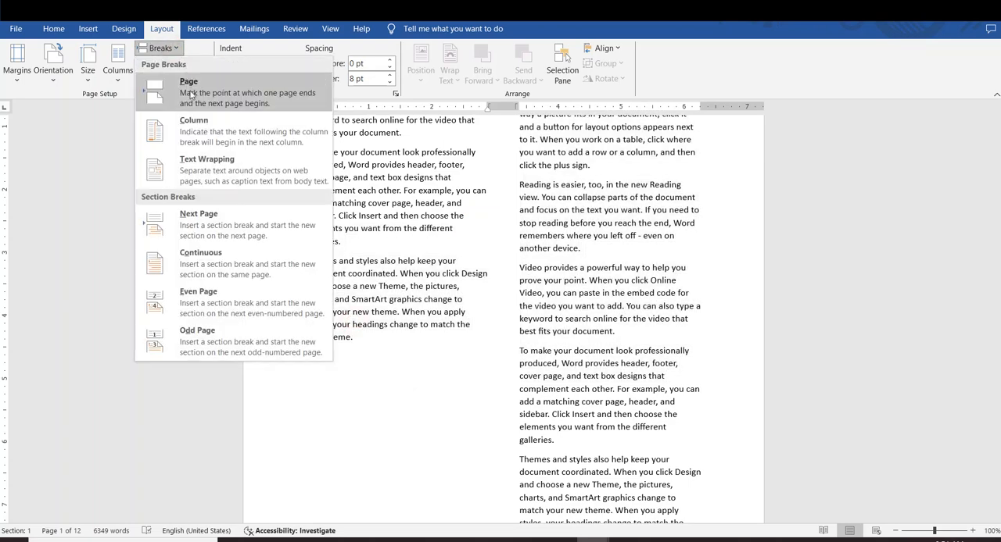
click(207, 165)
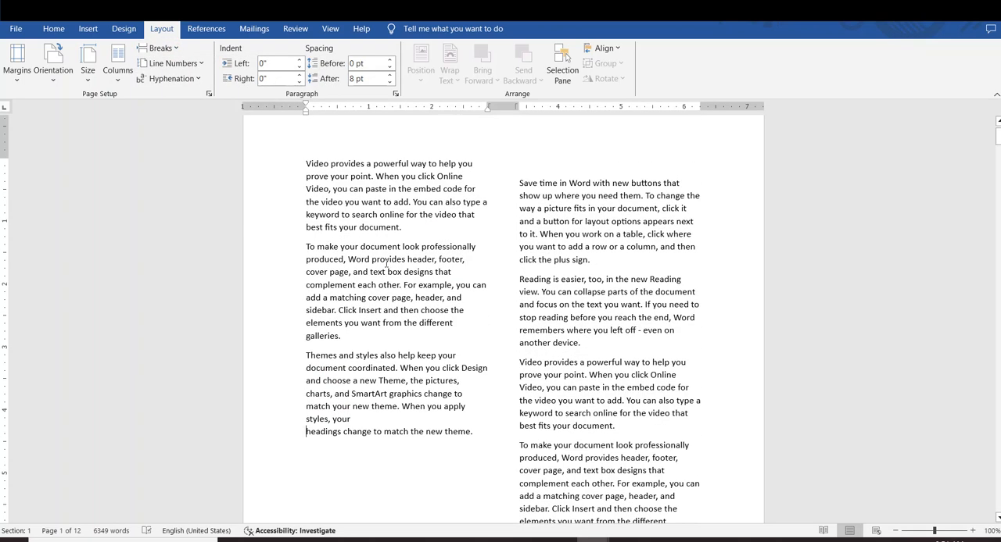
scroll(257, 189, up, 1)
Draw a rectangle about 3.74" wide and 0.85" high and place it over the first column, just below "galleries."
click(88, 31)
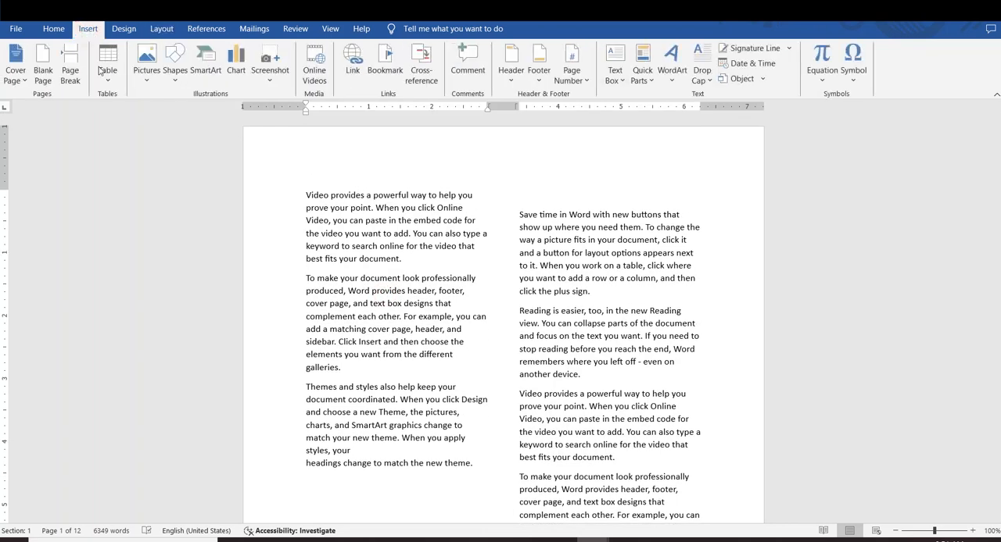
click(175, 66)
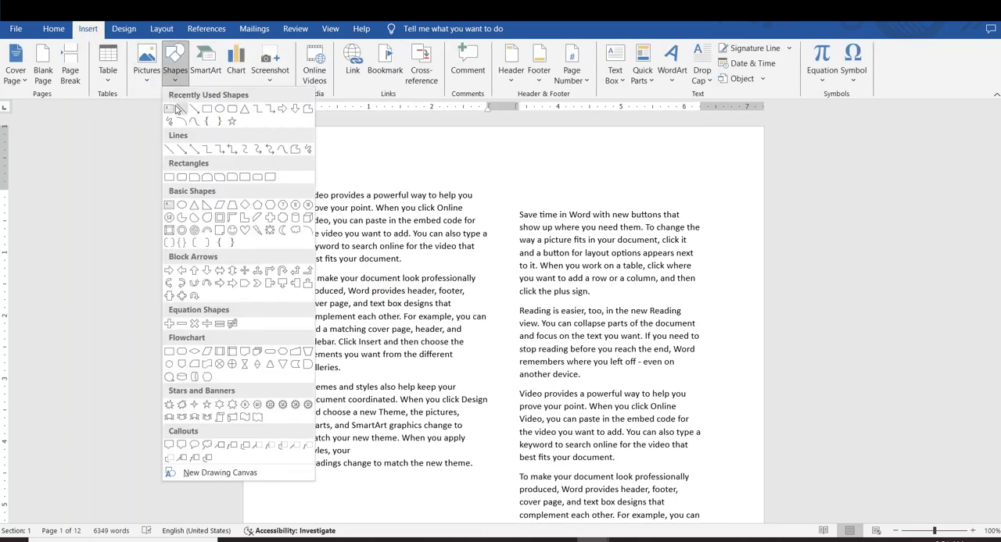
click(203, 109)
drag(324, 164, 561, 219)
drag(454, 198, 406, 400)
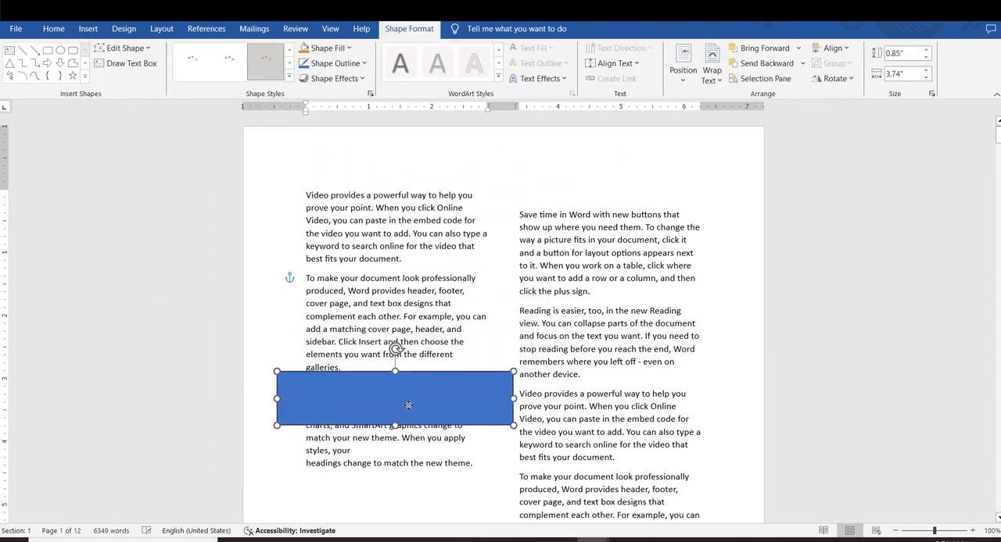
click(353, 365)
click(364, 396)
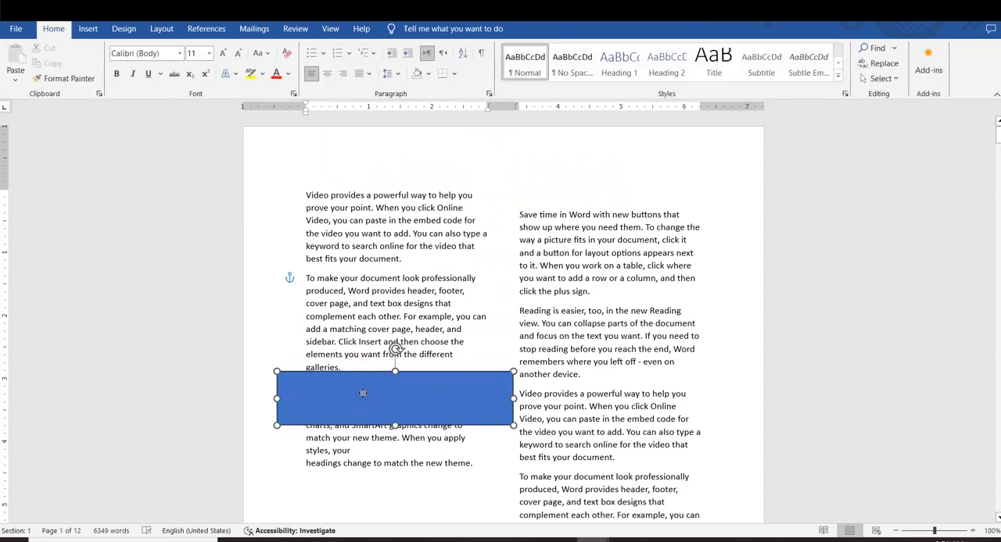
click(345, 371)
mouse_move(343, 367)
mouse_down()
mouse_move(349, 400)
mouse_move(341, 384)
mouse_up()
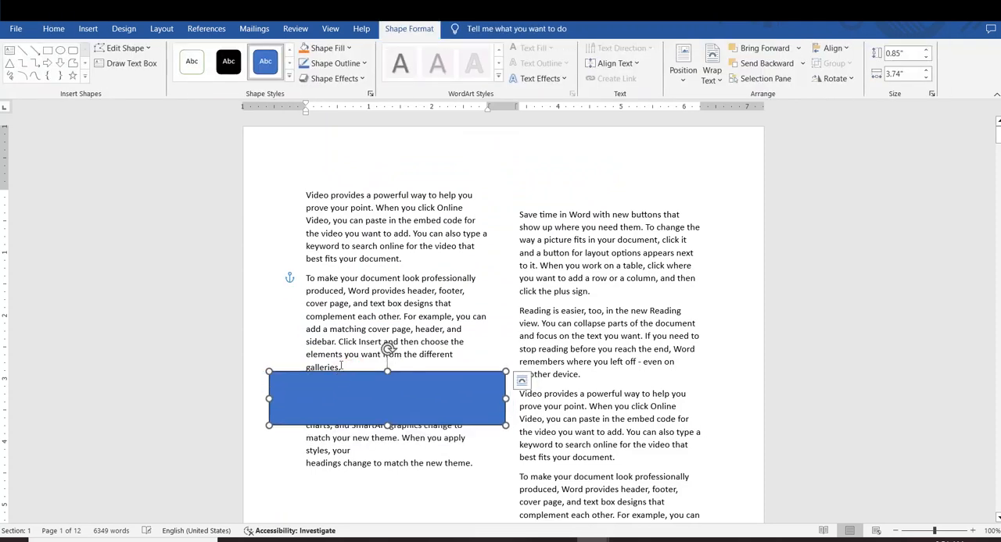
Insert a text wrapping break after "galleries." in the first column, just above the rectangle
click(344, 367)
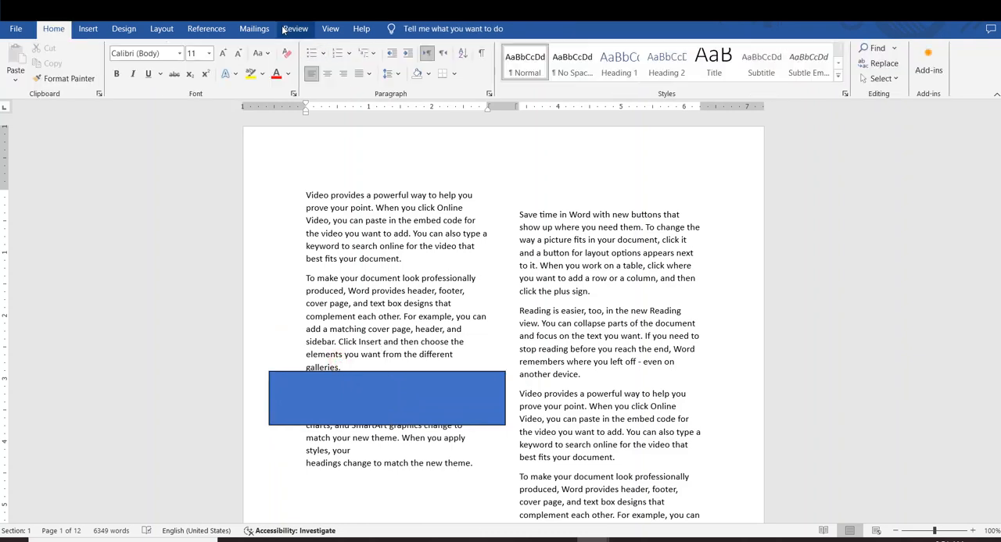
click(160, 29)
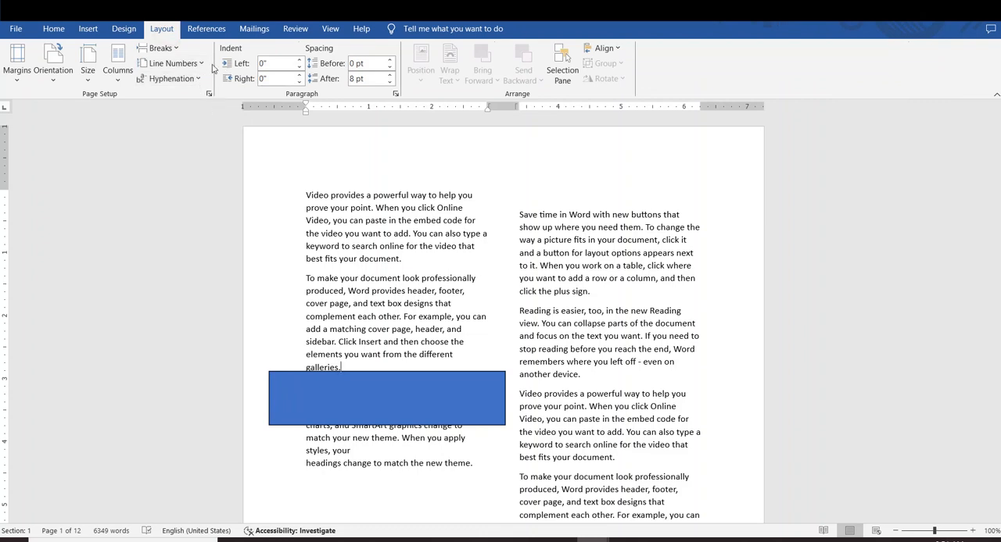
click(160, 47)
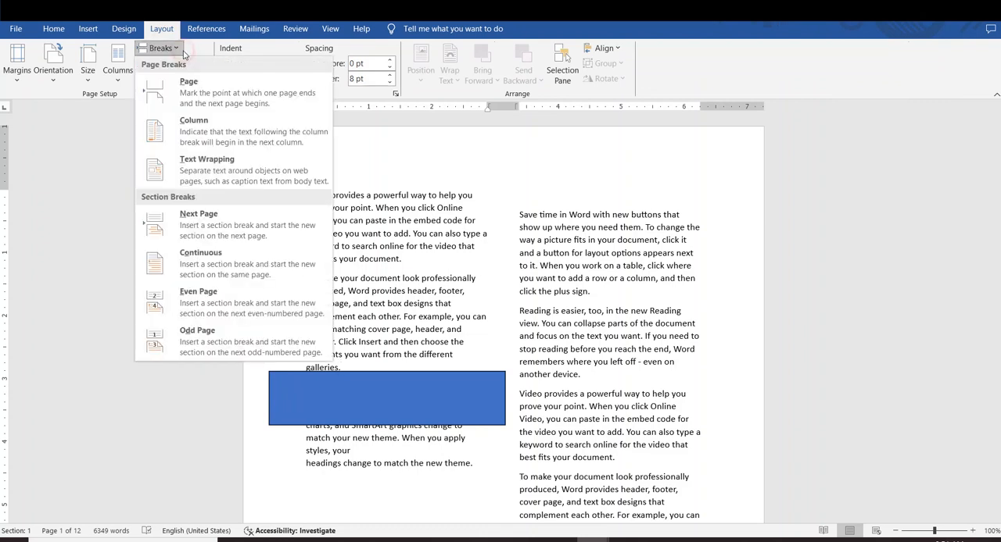
click(216, 171)
Move the rectangle up to the head of the second column and delete it
drag(375, 402, 566, 178)
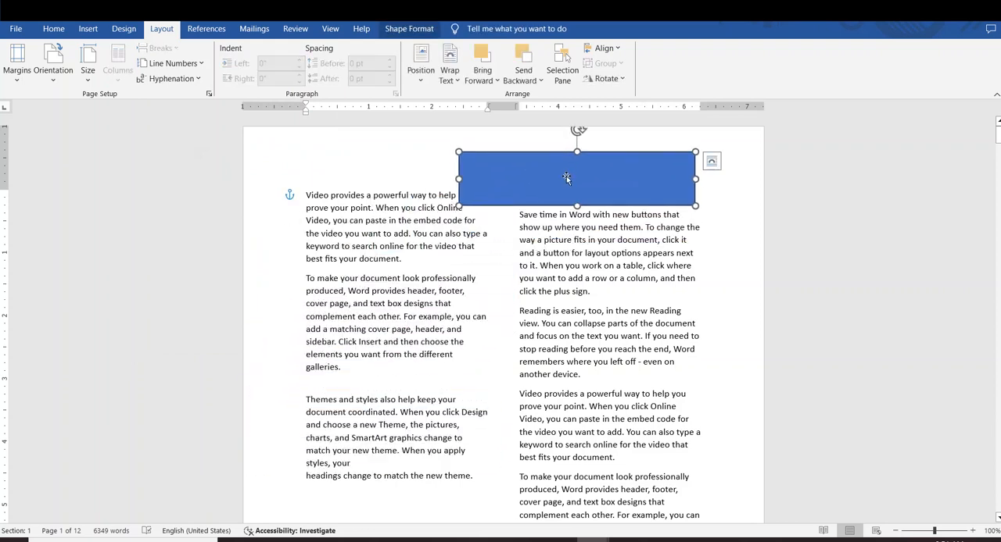
key(Delete)
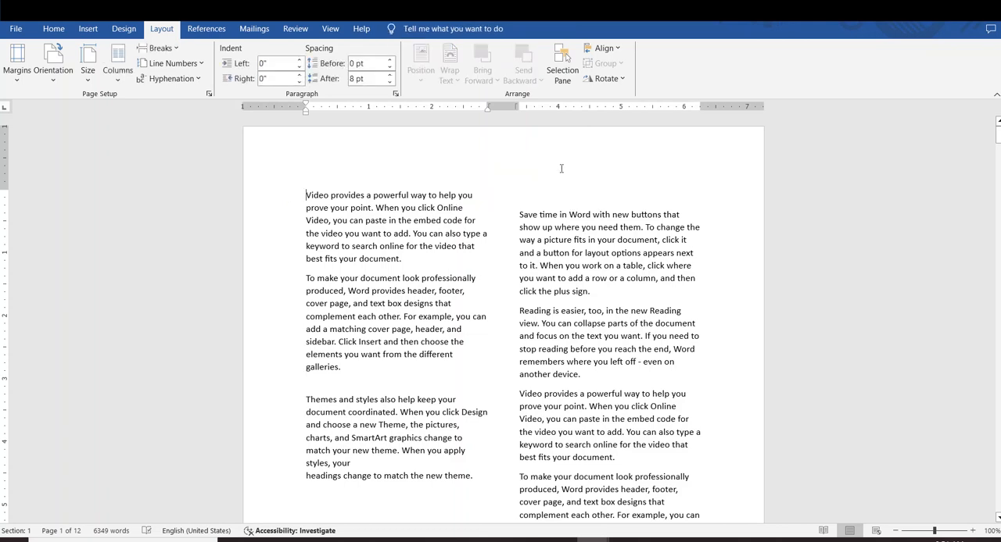
Review the available break types, and set the two-column text back to one column
click(160, 48)
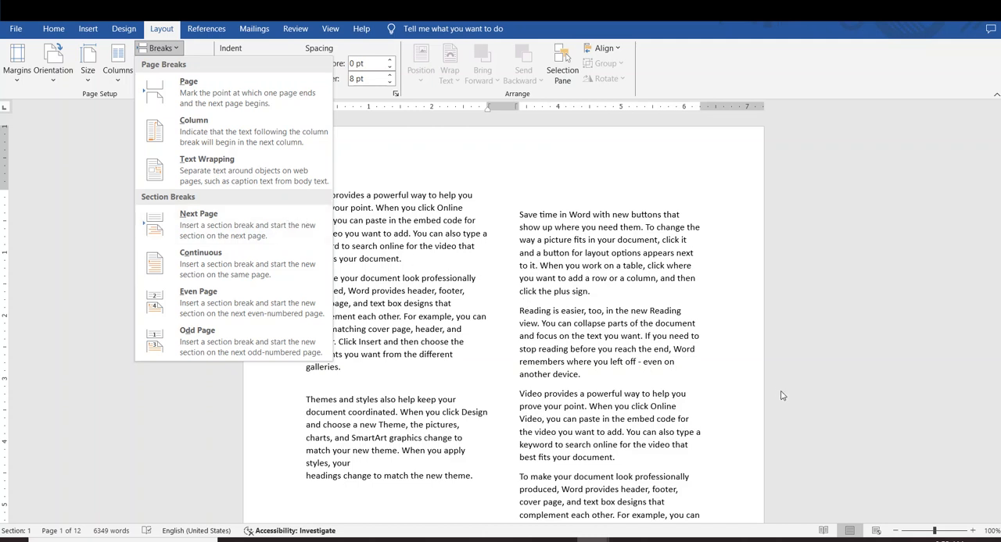
click(308, 195)
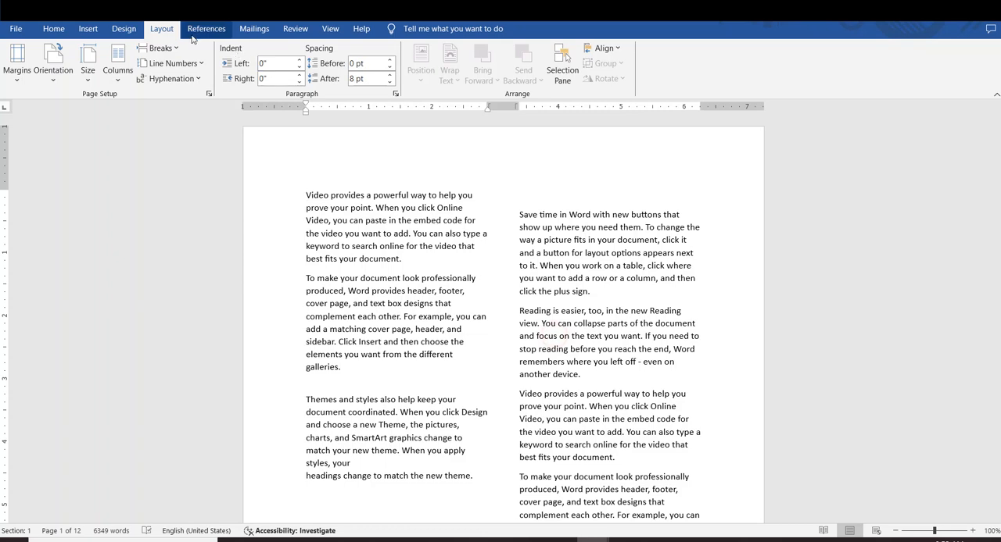
click(124, 81)
click(146, 99)
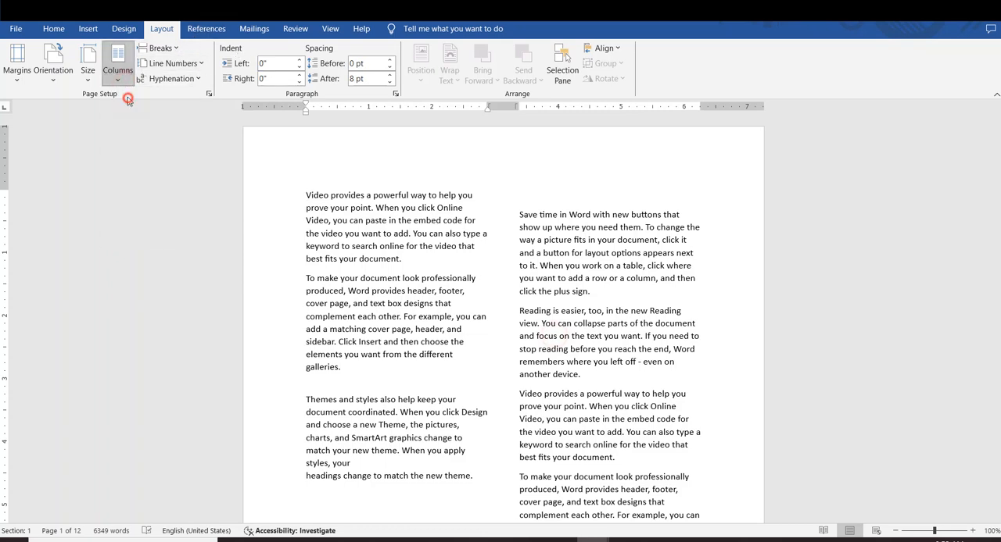
Insert a Next Page section break on page 2 after the third paragraph, which ends with "best fits your document."
scroll(558, 292, down, 17)
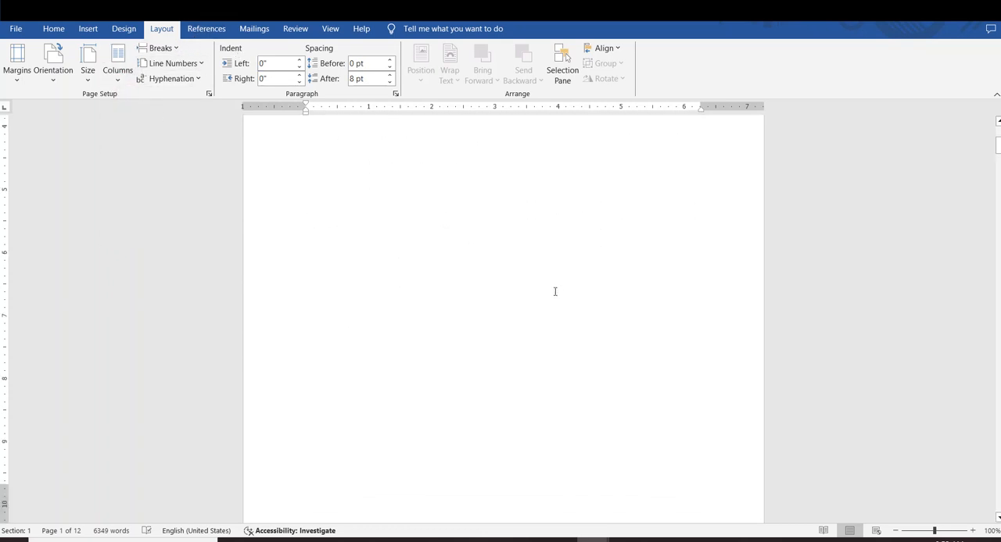
scroll(553, 290, down, 5)
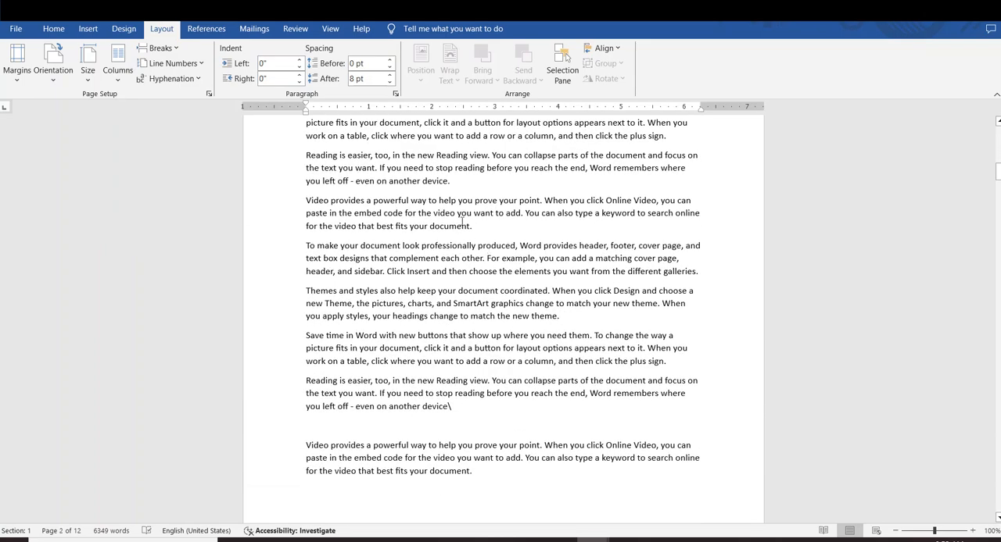
click(484, 232)
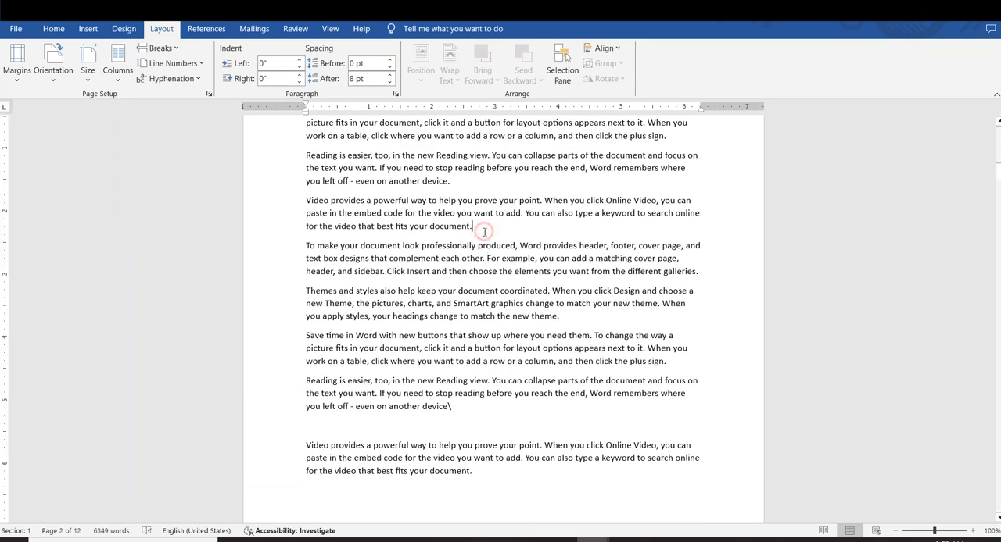
click(160, 47)
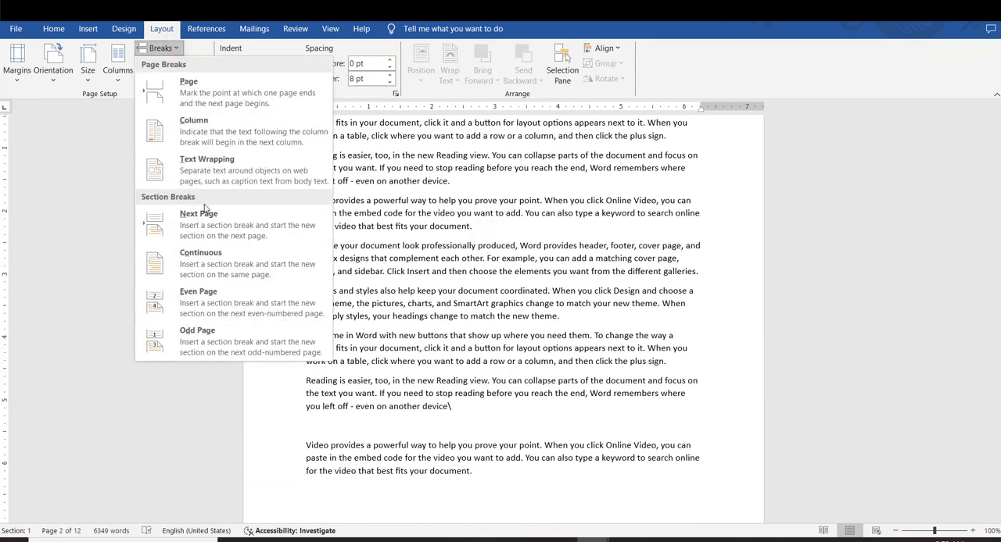
click(205, 228)
scroll(331, 269, up, 5)
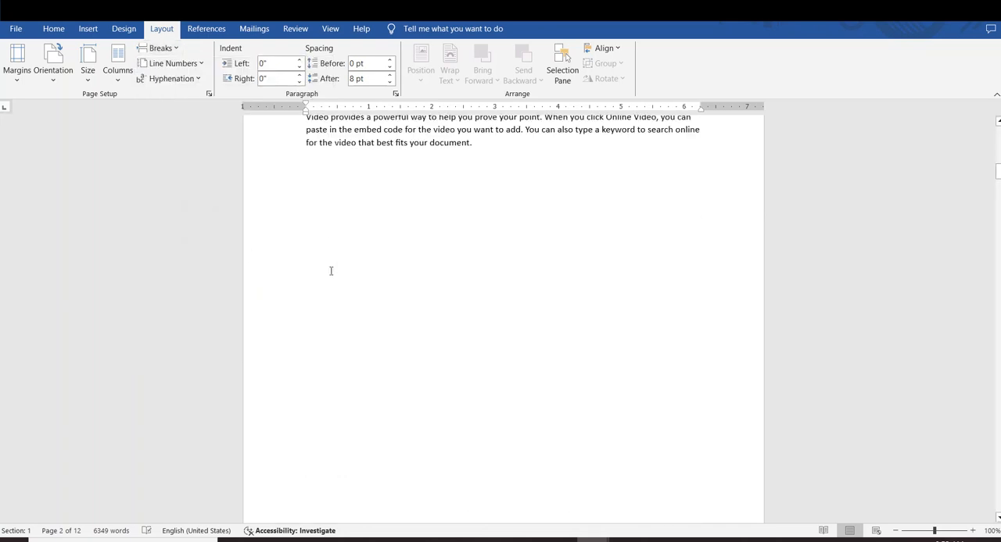
scroll(331, 270, down, 3)
scroll(327, 265, down, 5)
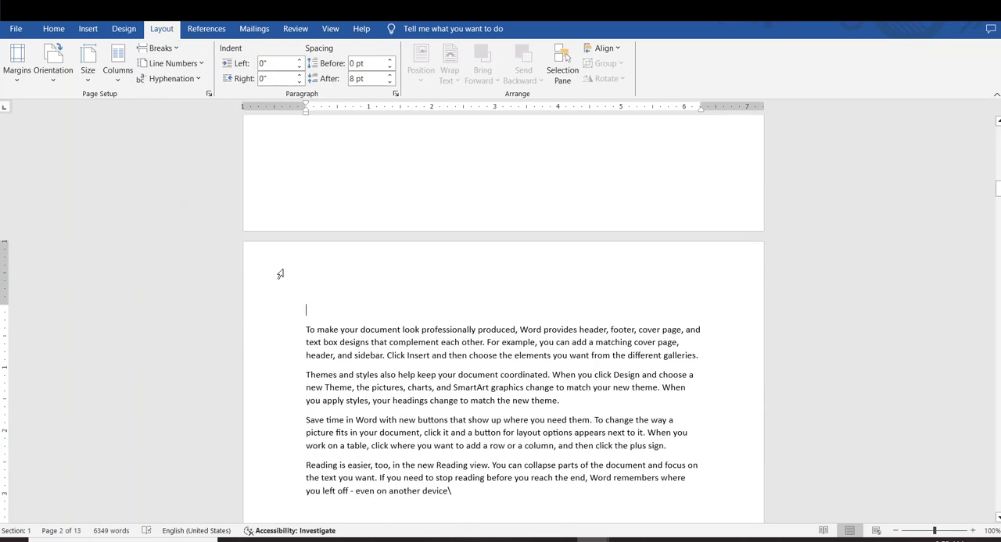
Examine the text on the pages before the section break and review the available section break types
scroll(346, 274, up, 3)
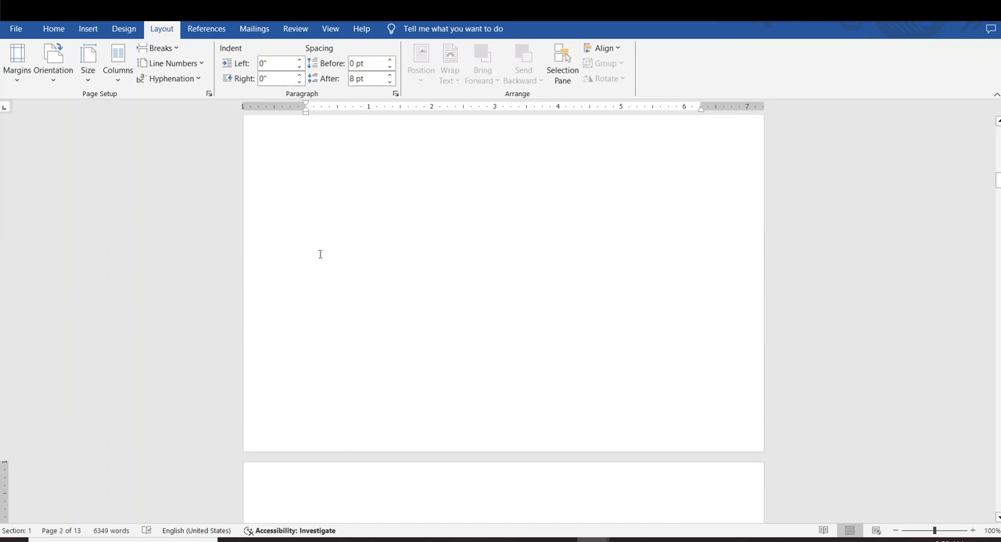
scroll(328, 219, up, 2)
scroll(342, 192, down, 6)
scroll(355, 192, up, 7)
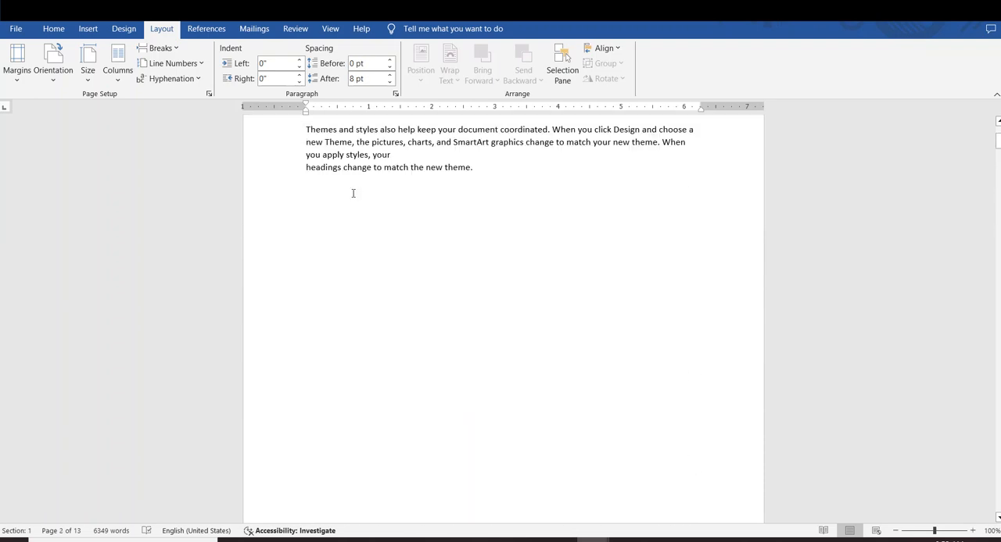
scroll(353, 192, down, 3)
scroll(351, 190, up, 5)
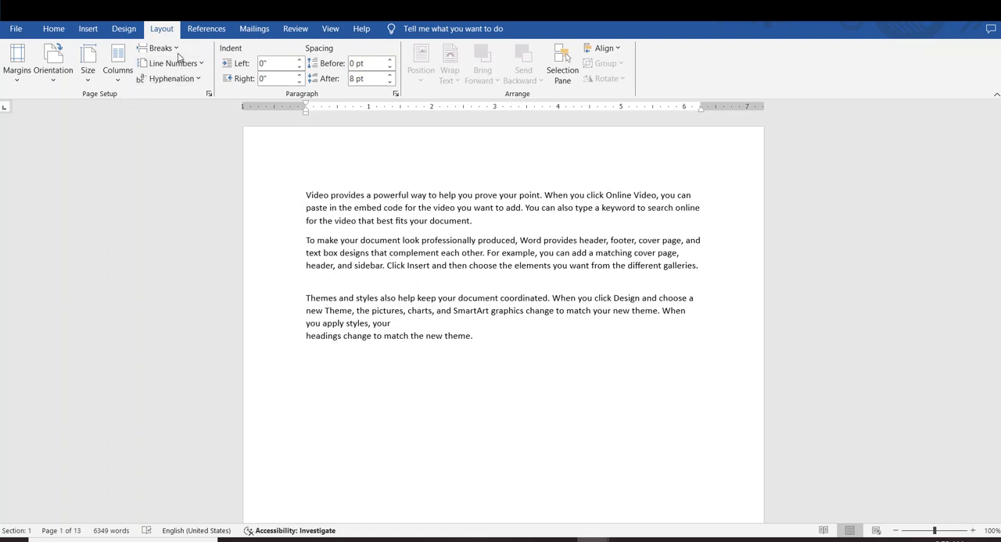
click(161, 48)
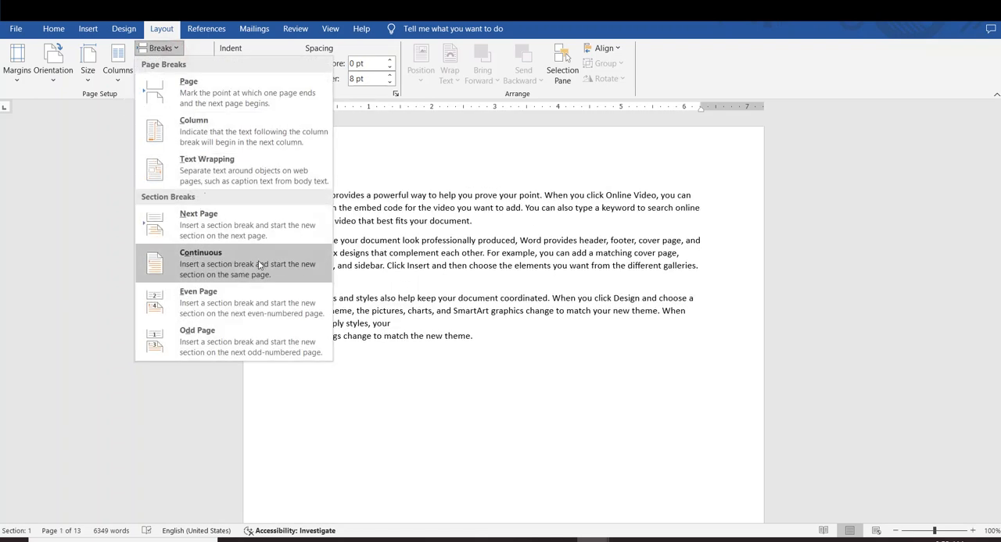
click(201, 258)
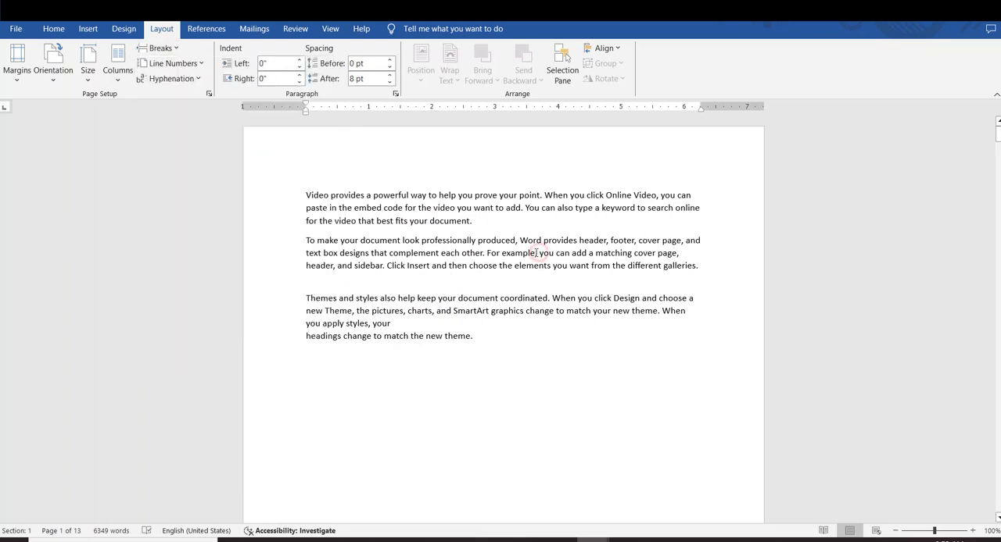
scroll(517, 237, down, 5)
scroll(519, 231, down, 10)
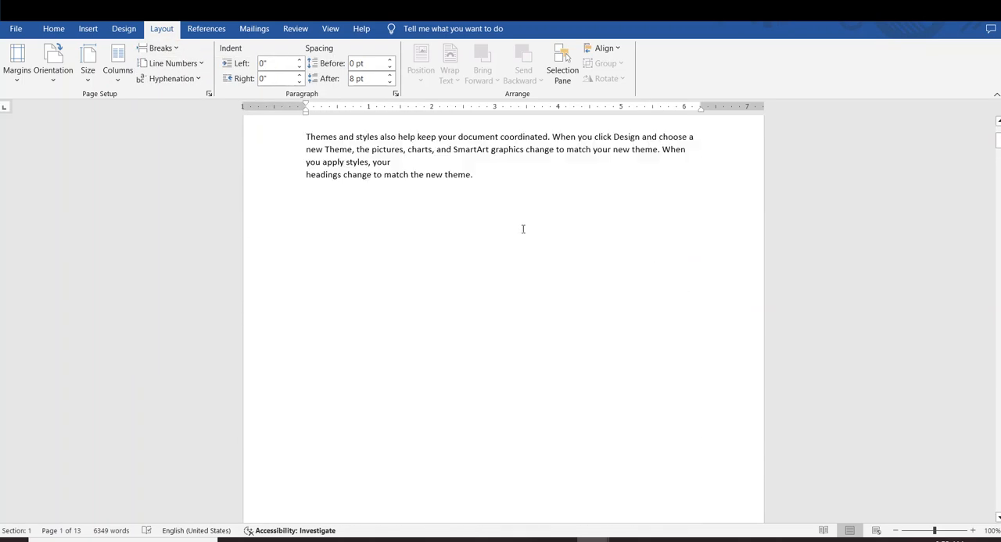
scroll(522, 229, up, 5)
scroll(526, 228, down, 5)
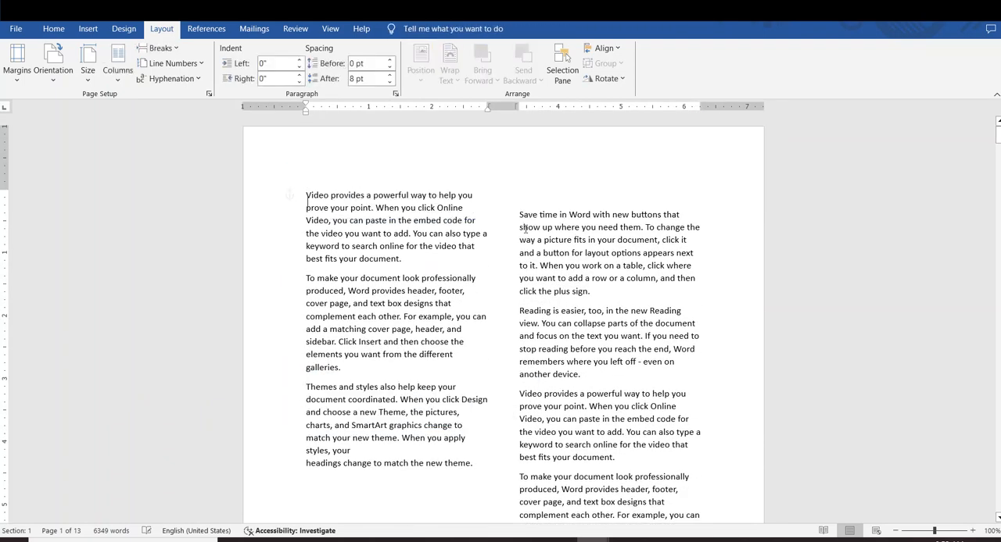
Undo the inserted breaks and the earlier column change, and set the text to one column
key(ctrl+z)
key(ctrl+z)
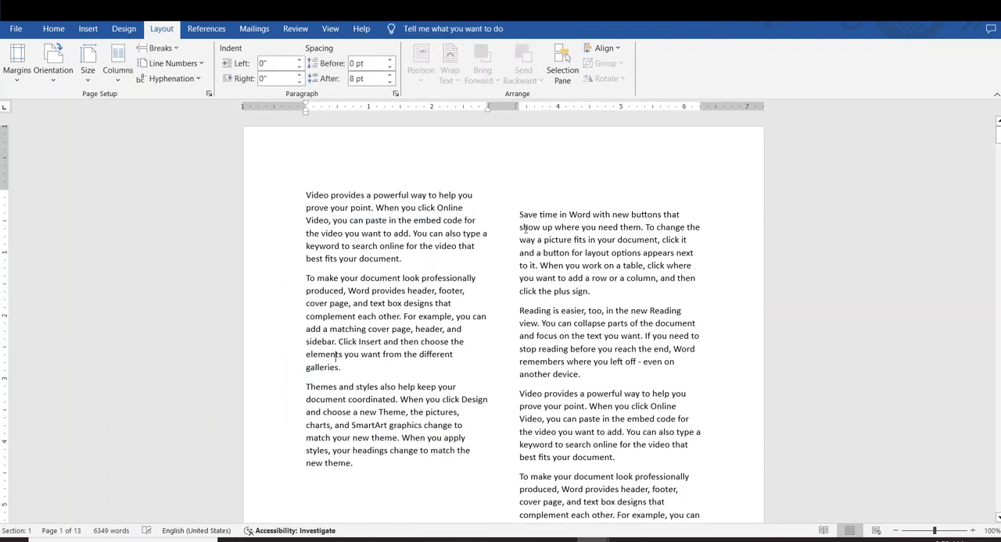
click(119, 78)
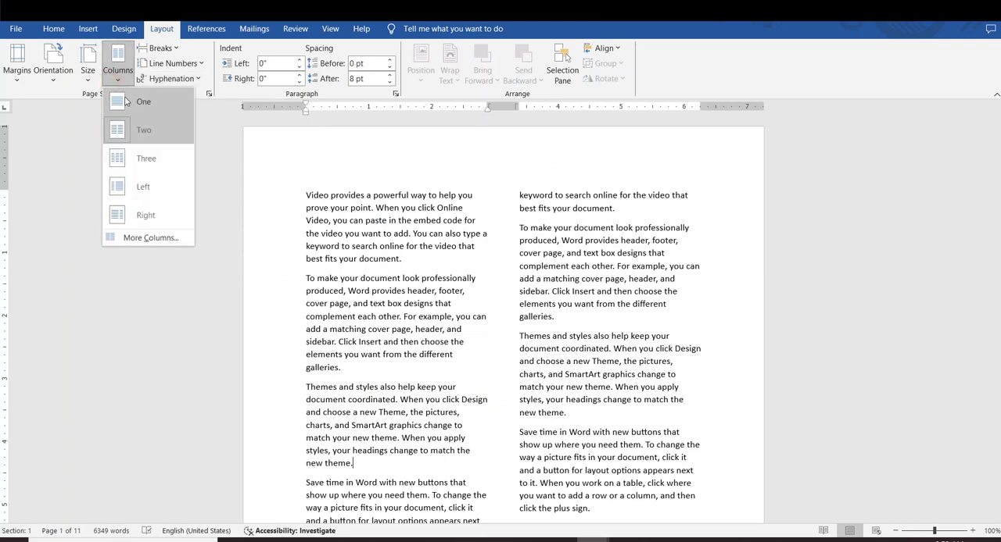
click(147, 162)
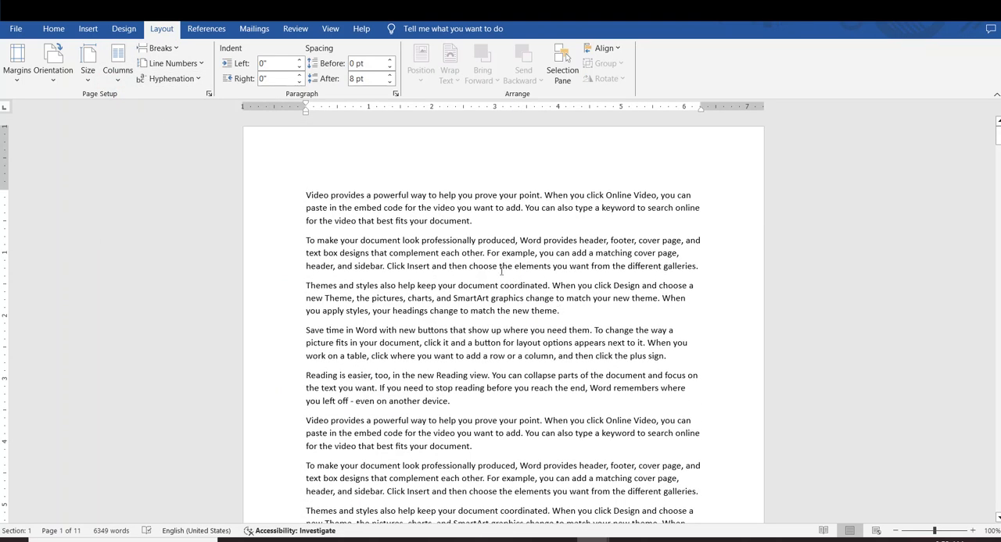
Add line numbers that restart each section to the paragraphs from the first one through "even on another device\"
drag(295, 196, 482, 482)
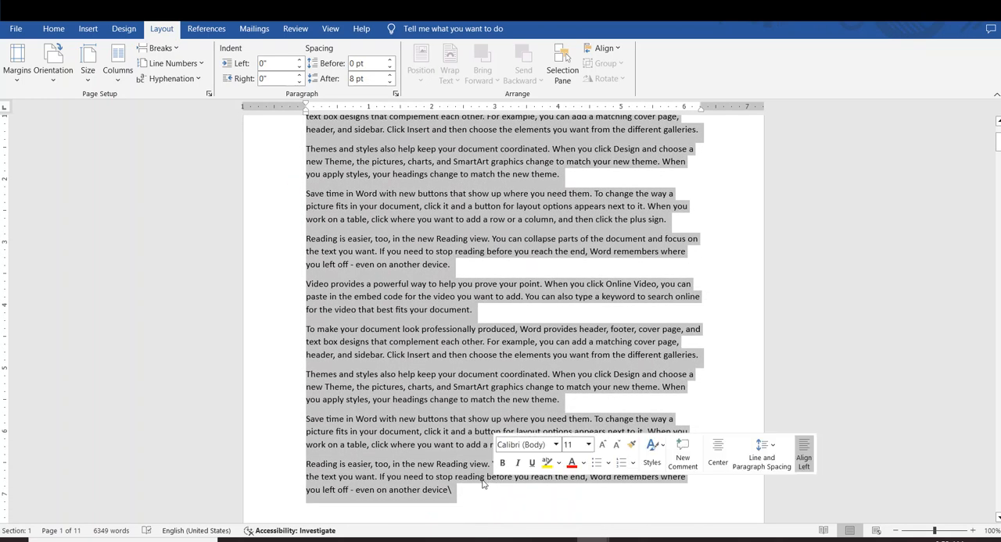
click(196, 64)
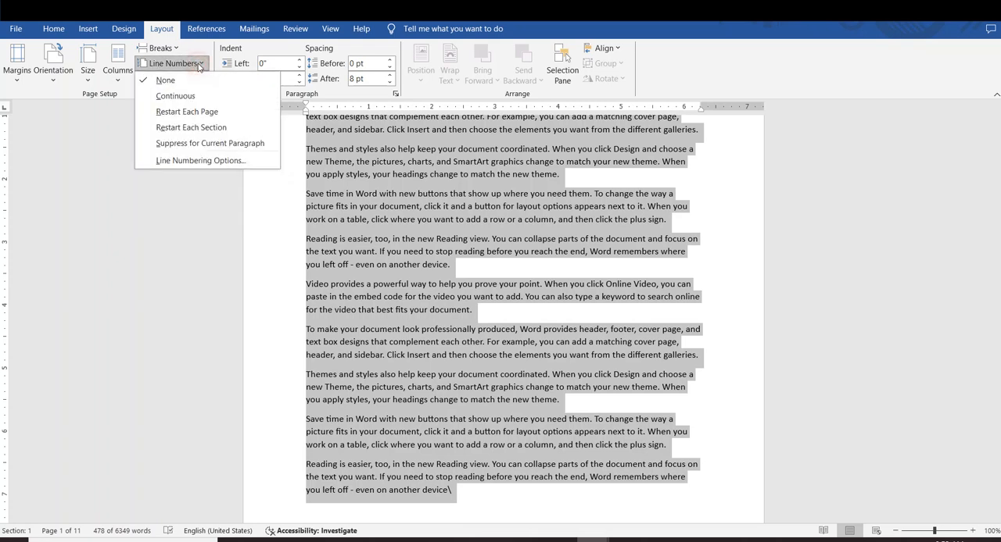
click(195, 132)
scroll(328, 186, up, 4)
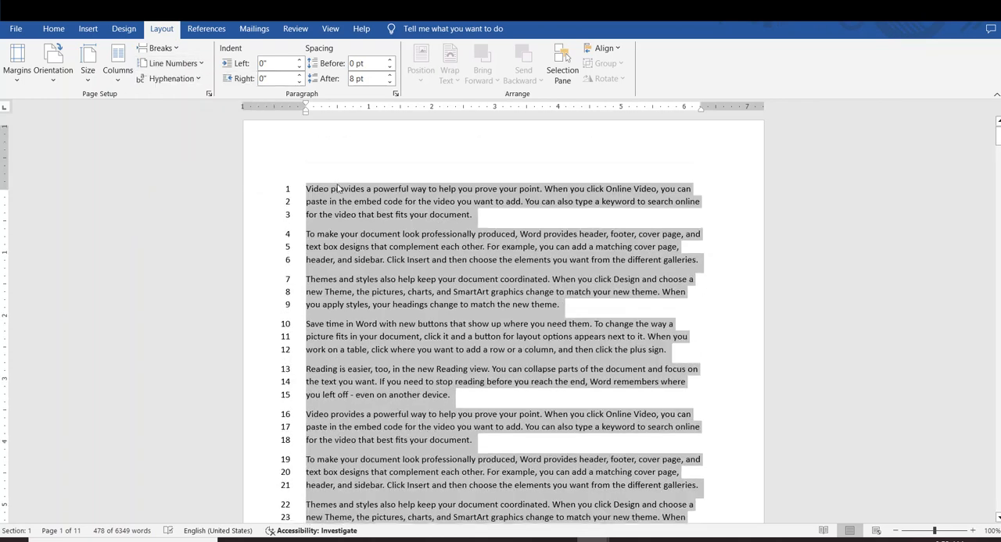
click(416, 402)
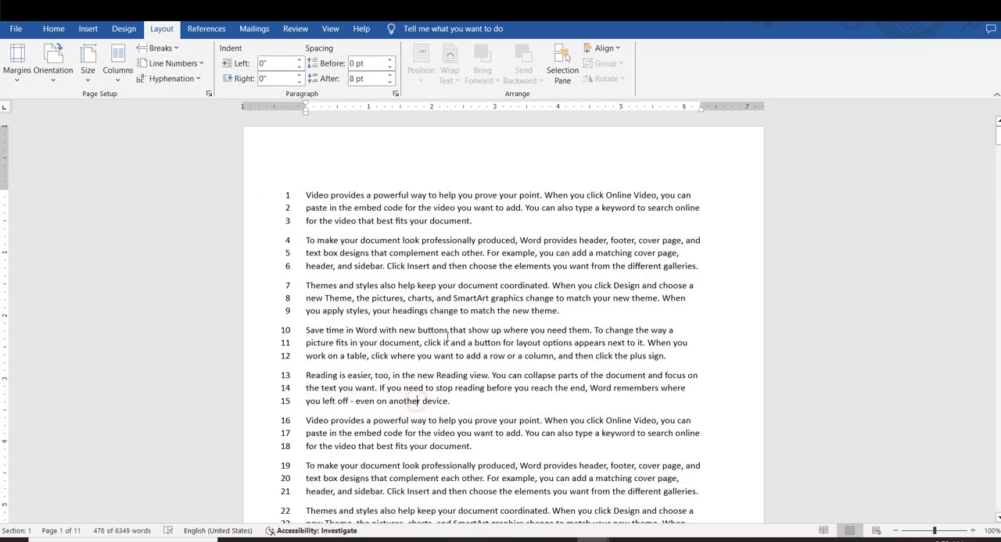
Insert a Continuous section break after the third paragraph on page 1, and highlight the lines on both sides of it
click(559, 312)
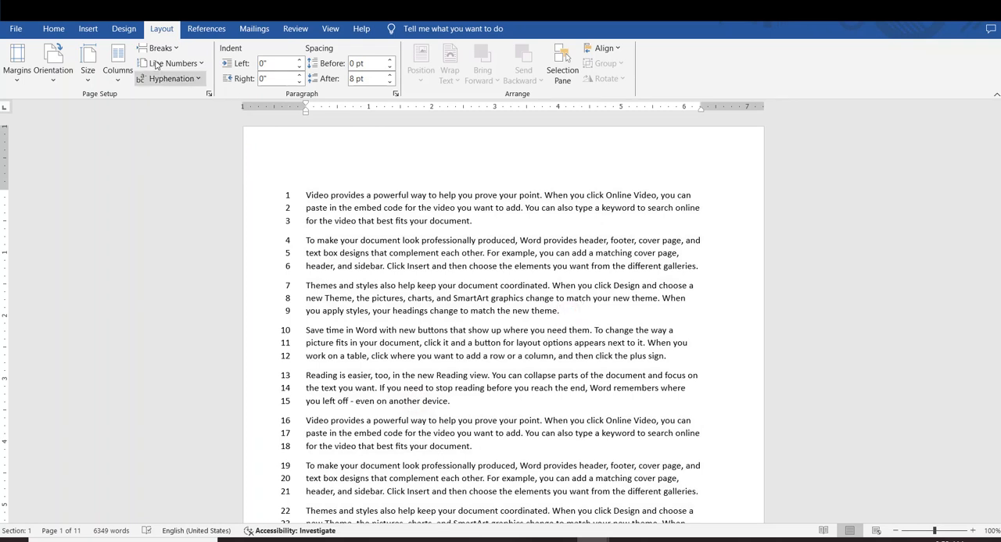
click(183, 53)
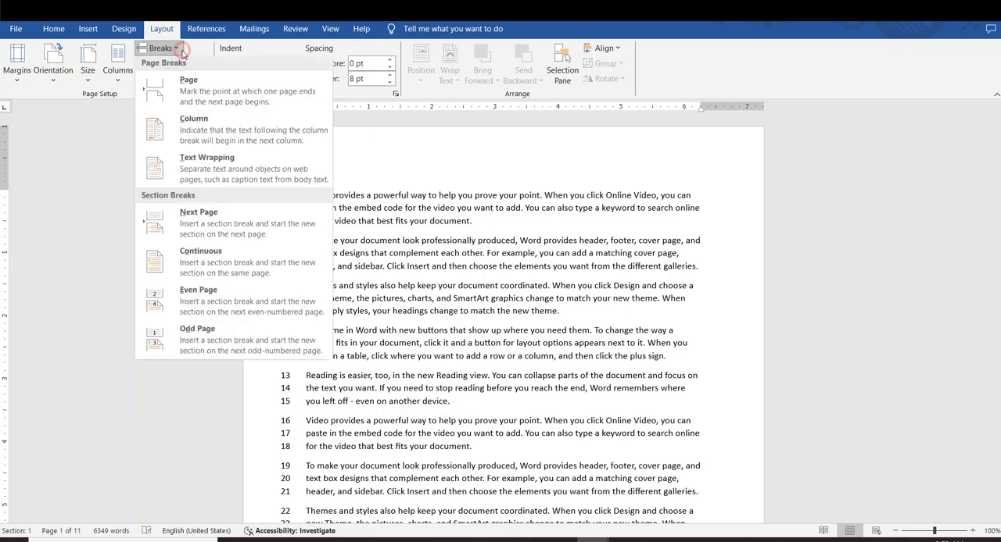
click(220, 265)
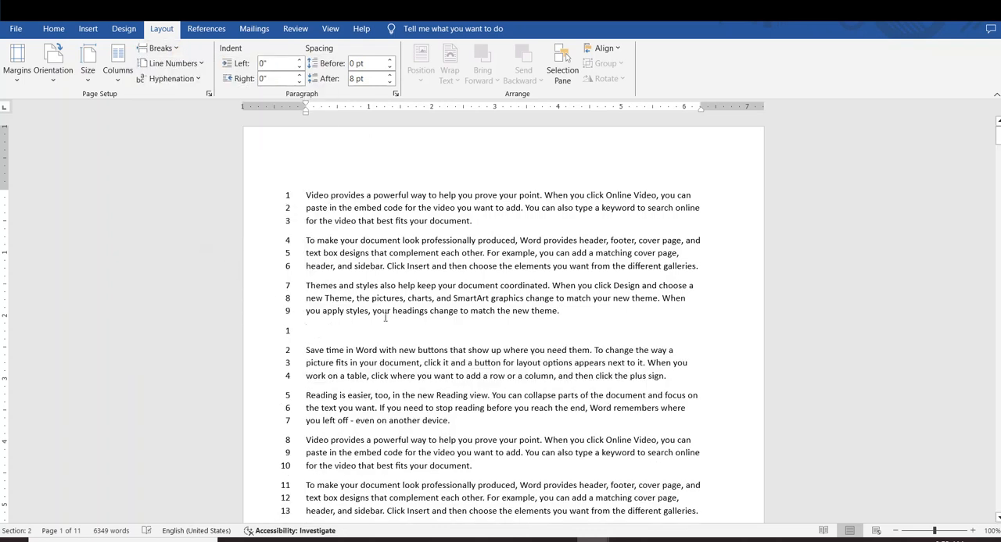
drag(571, 314, 303, 208)
click(390, 312)
drag(287, 334, 286, 408)
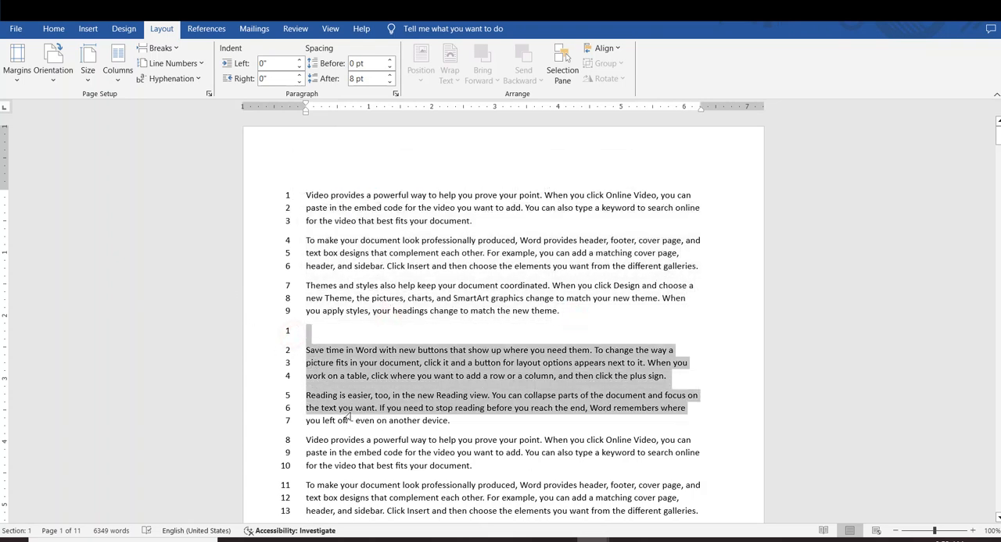
Insert a Continuous section break after "even on another device." in the second section
scroll(279, 356, down, 2)
click(406, 371)
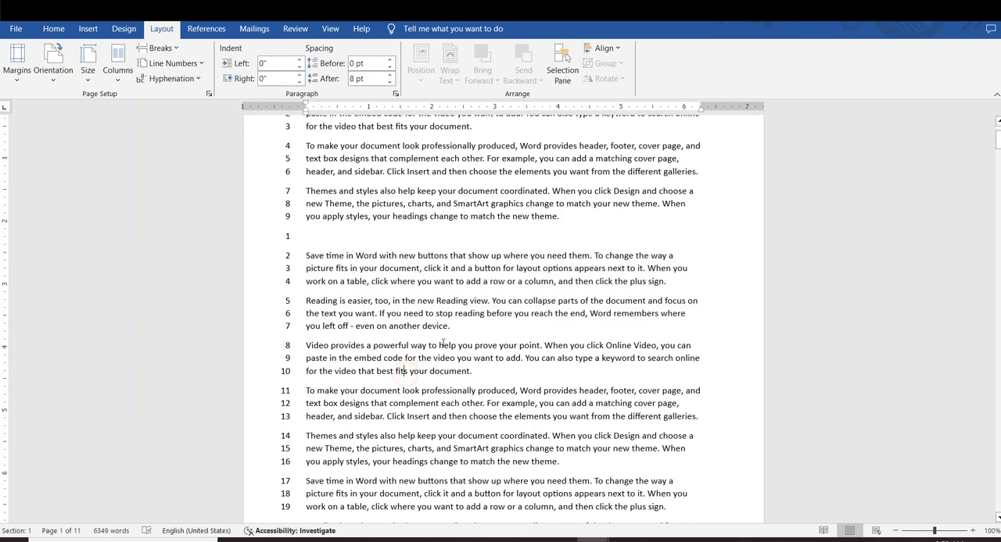
click(174, 52)
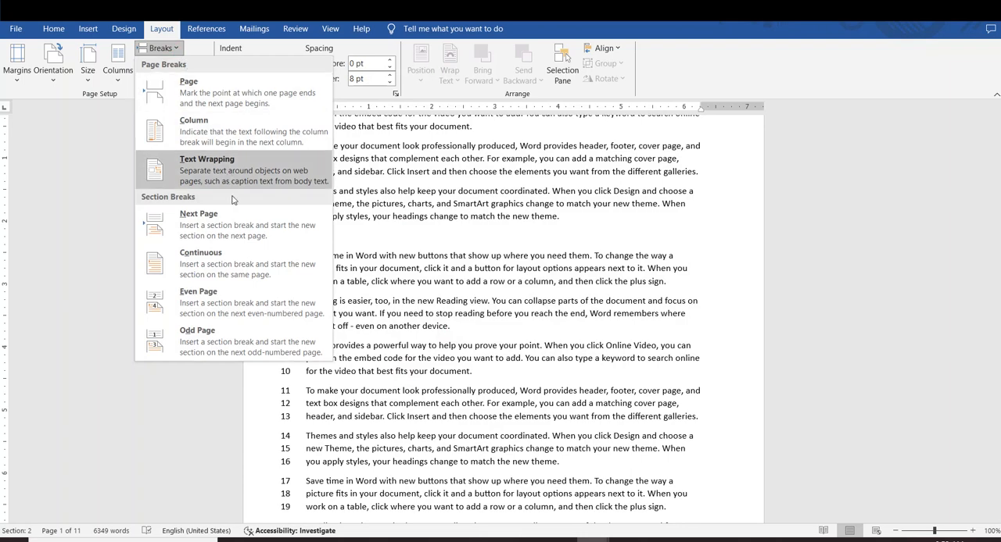
click(175, 258)
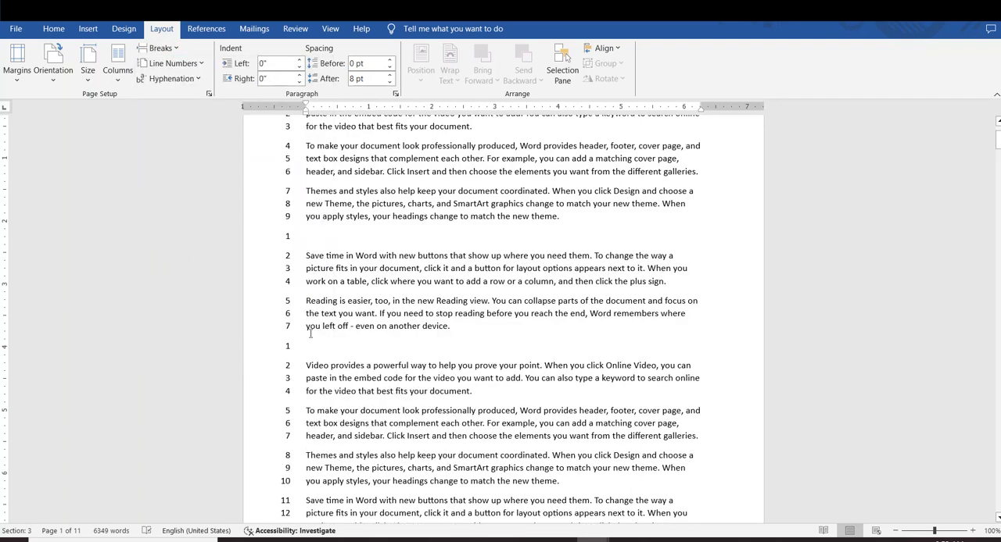
drag(305, 347, 256, 339)
Insert a Continuous section break after "from the different galleries." in the third section
scroll(422, 352, down, 4)
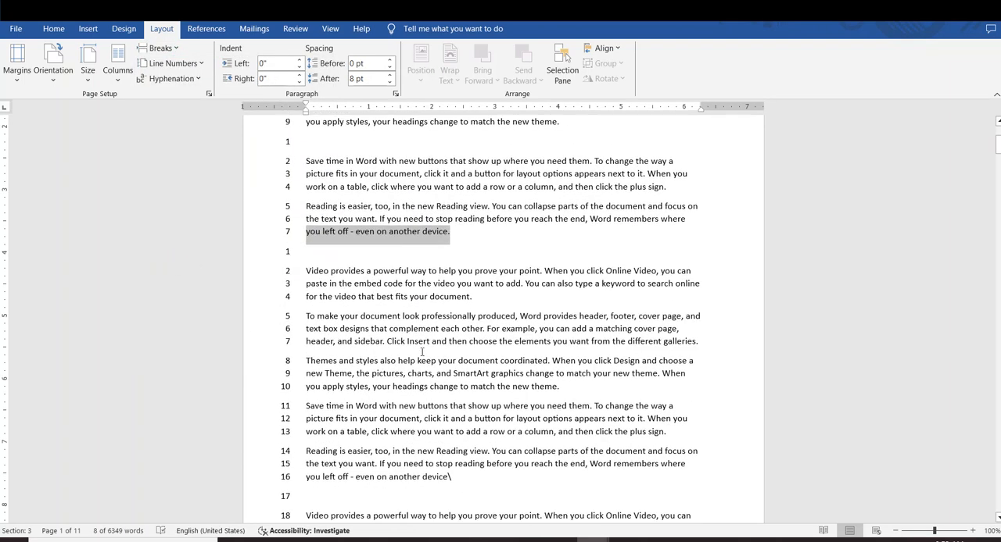
click(704, 316)
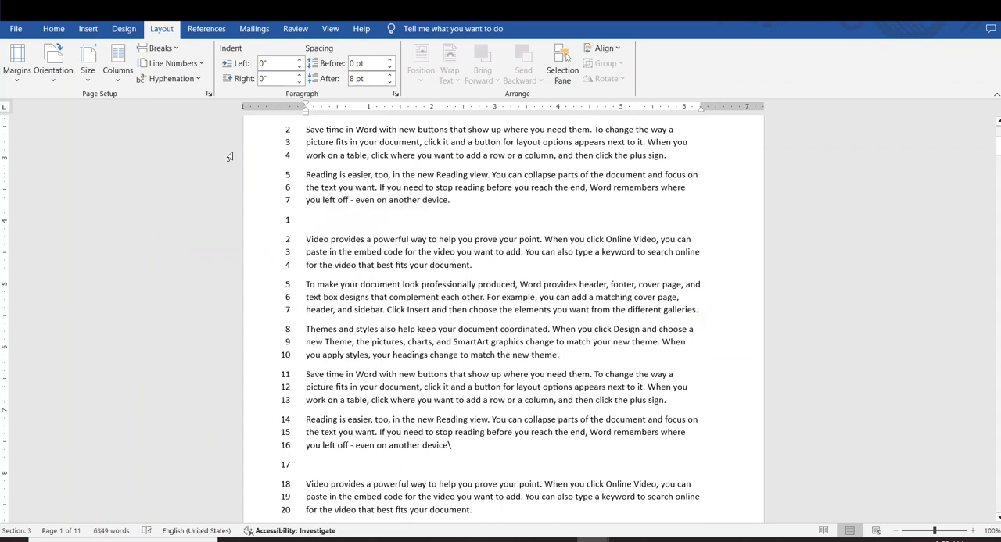
click(174, 49)
click(229, 251)
click(304, 336)
drag(291, 335, 233, 318)
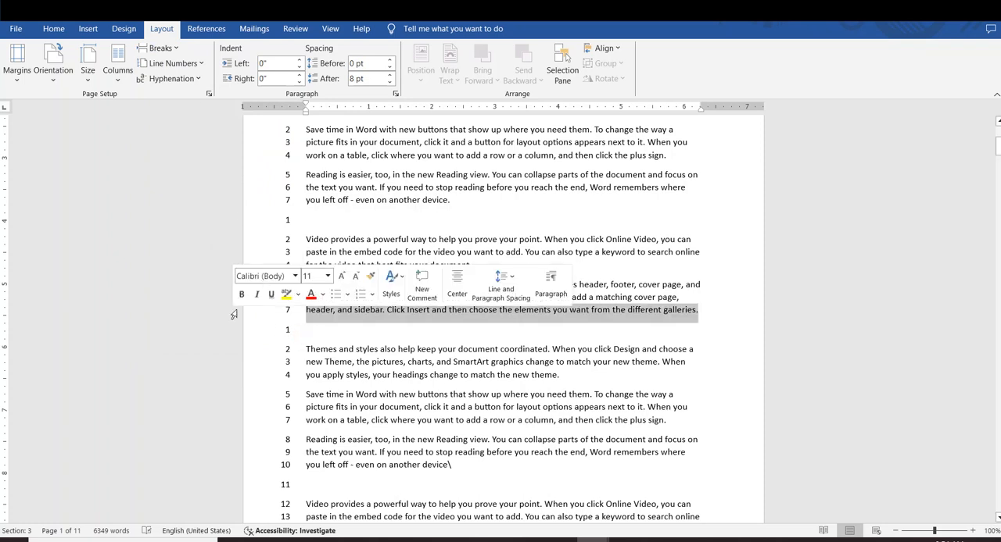
click(525, 341)
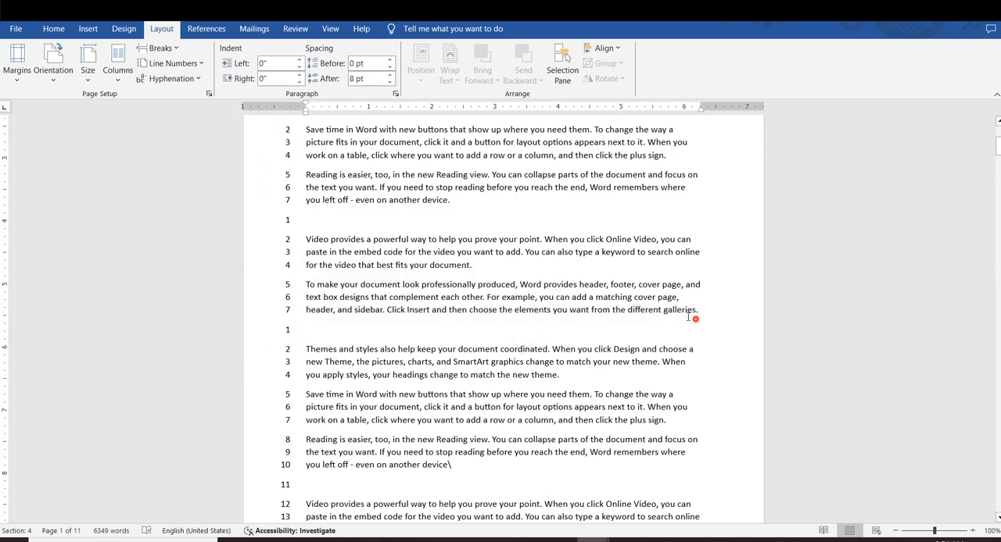
Highlight the text of the different sections in turn to examine how their line numbering restarts
drag(688, 316, 305, 237)
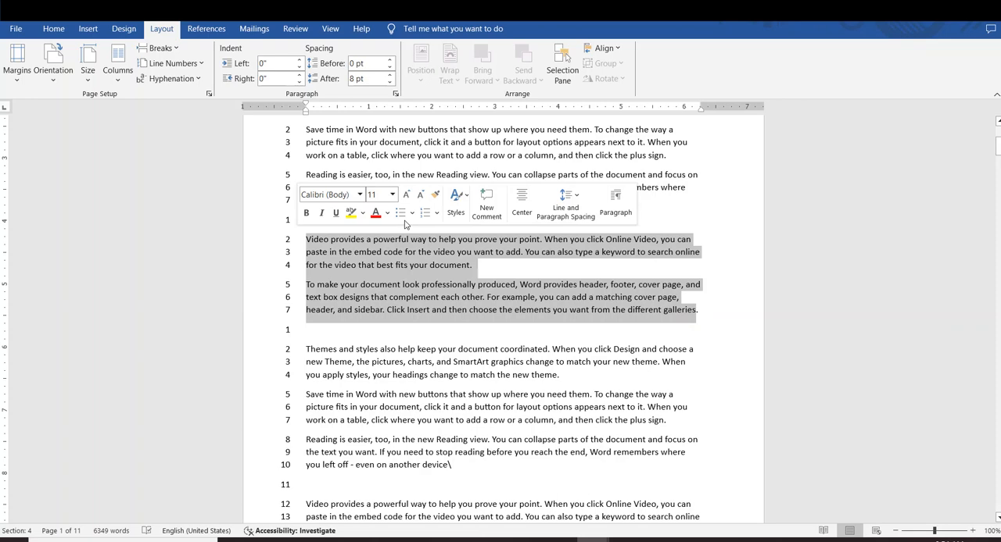
click(472, 242)
drag(468, 215, 236, 113)
drag(475, 326, 306, 281)
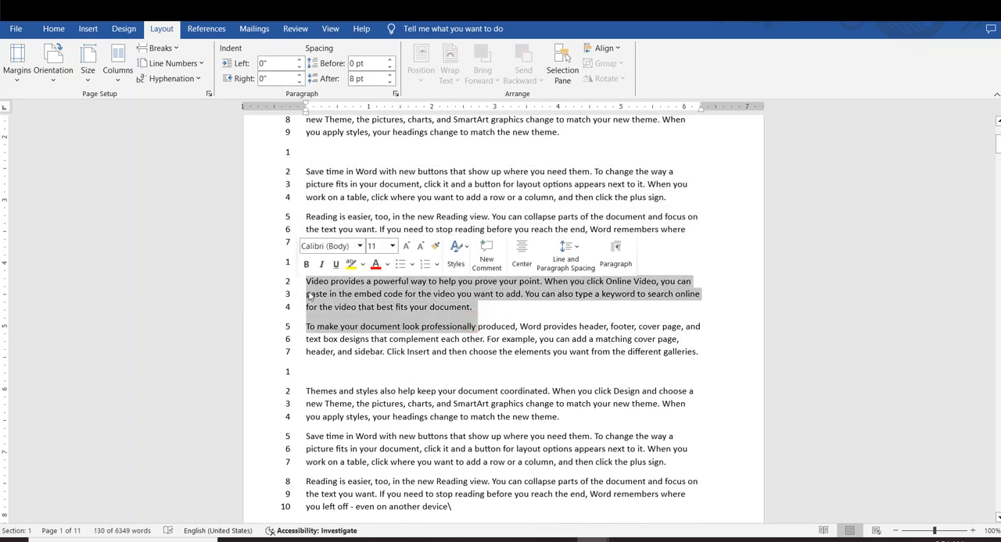
drag(569, 496, 339, 352)
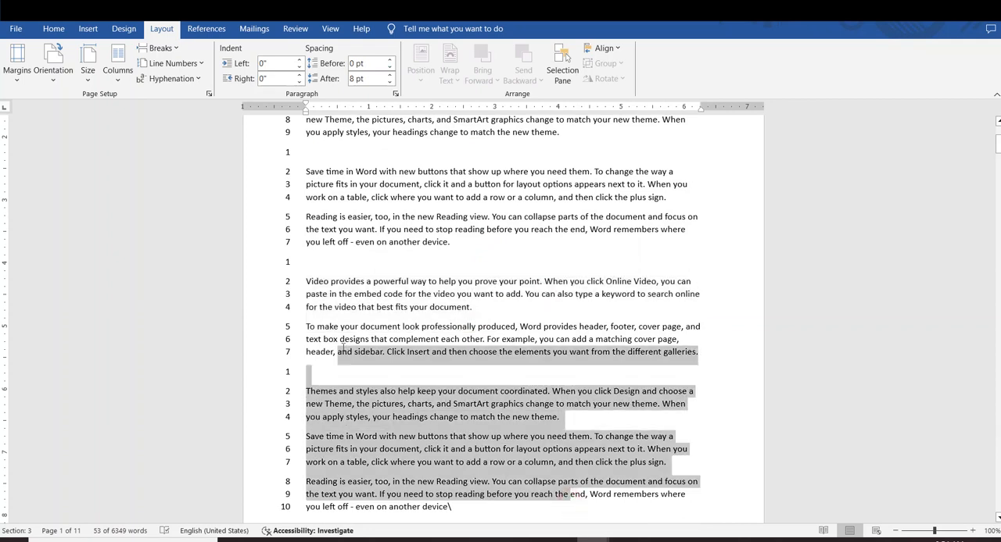
click(359, 395)
scroll(359, 391, down, 1)
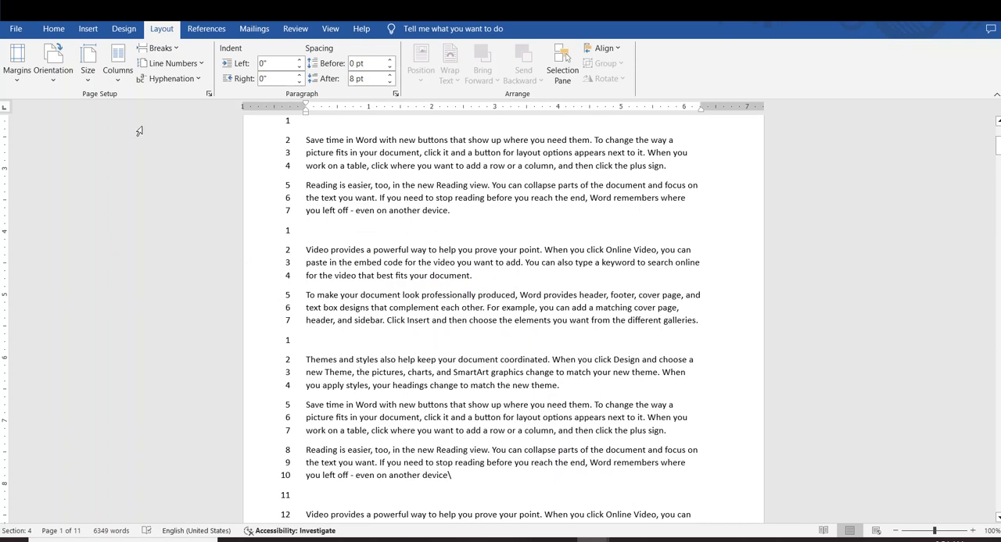
click(182, 50)
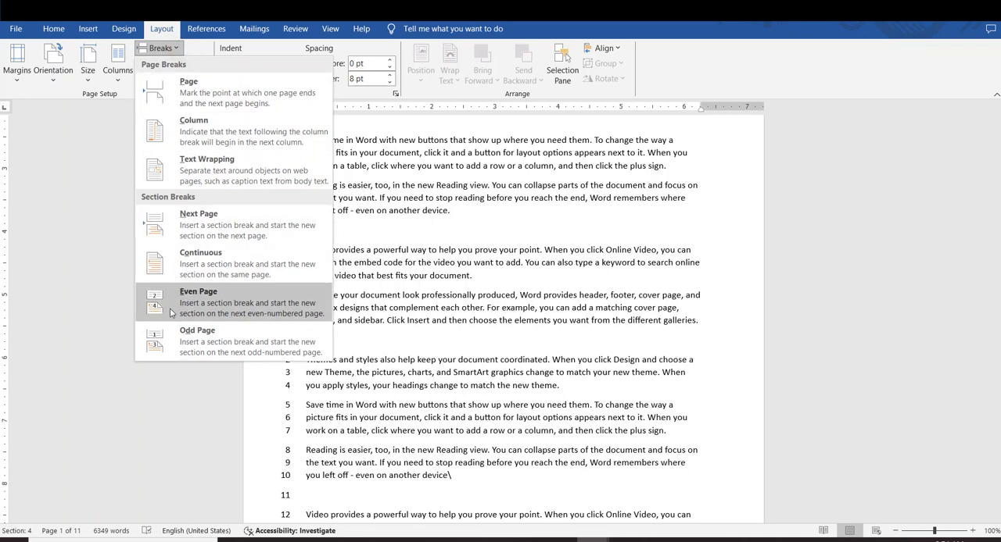
click(516, 309)
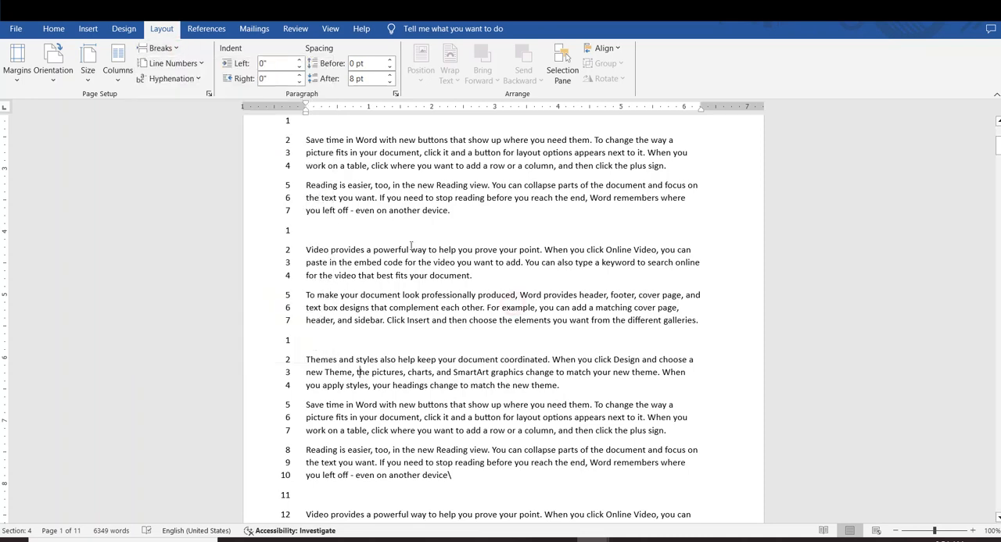
Insert an Accent Bar 2 page number at the top of the page and return to the body text
scroll(409, 244, up, 4)
click(88, 30)
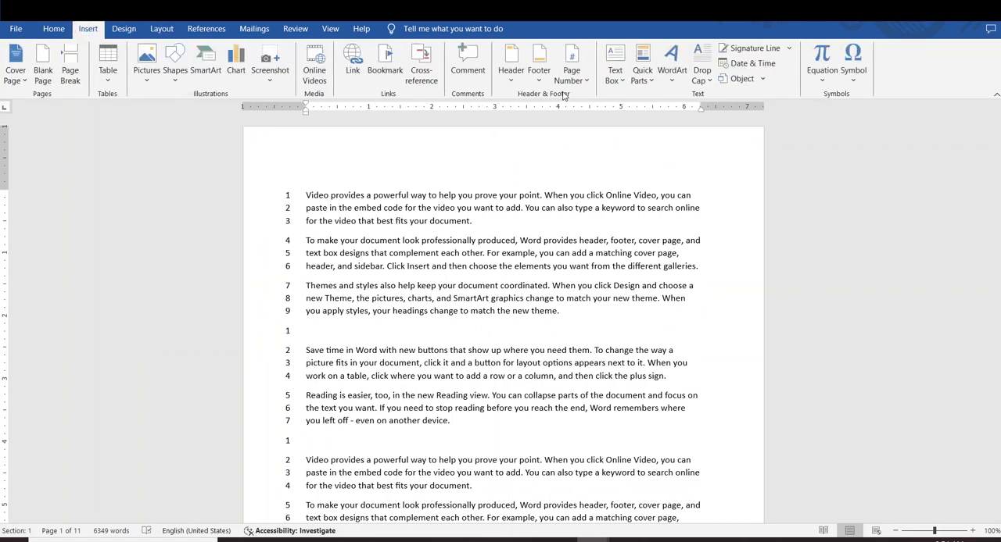
click(585, 82)
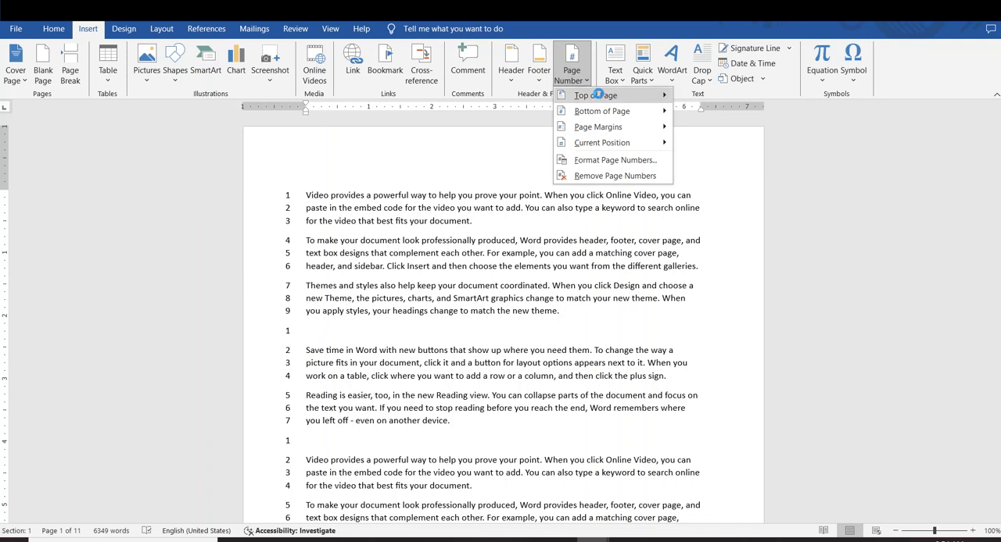
mouse_move(616, 98)
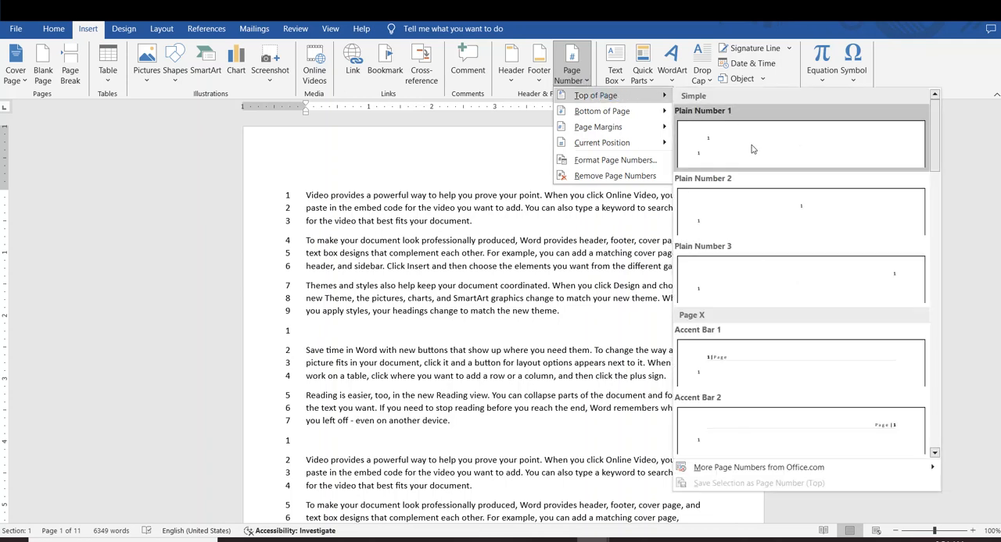
click(873, 423)
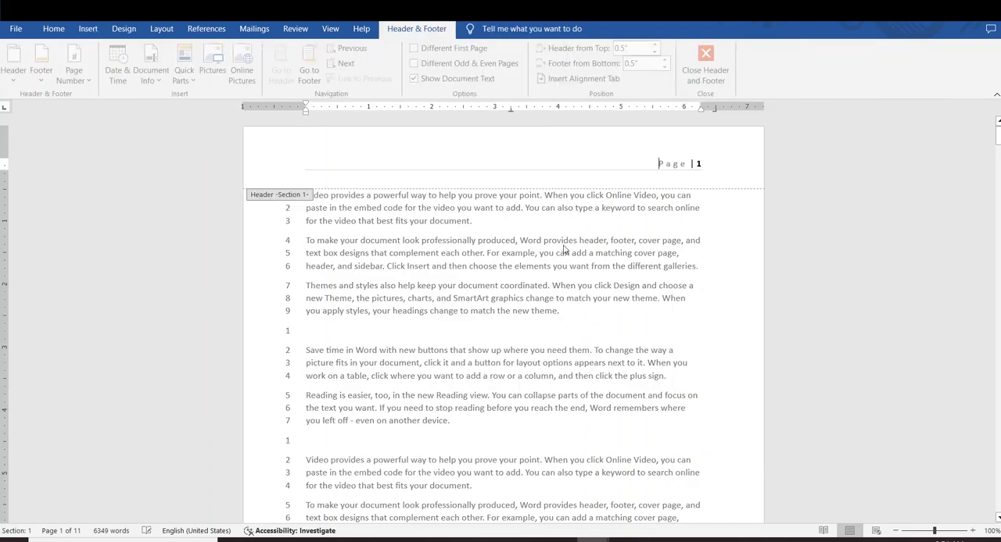
double_click(709, 295)
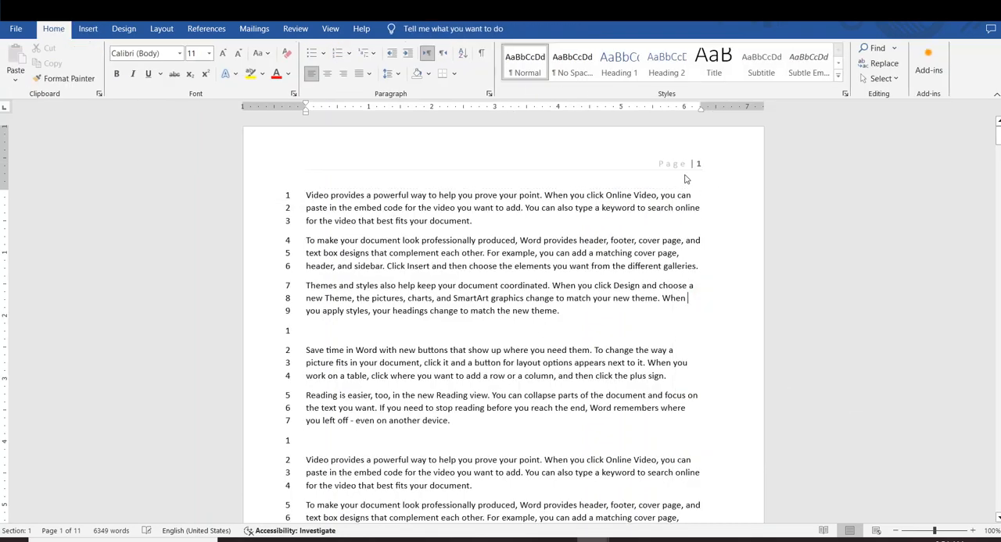
scroll(652, 172, down, 10)
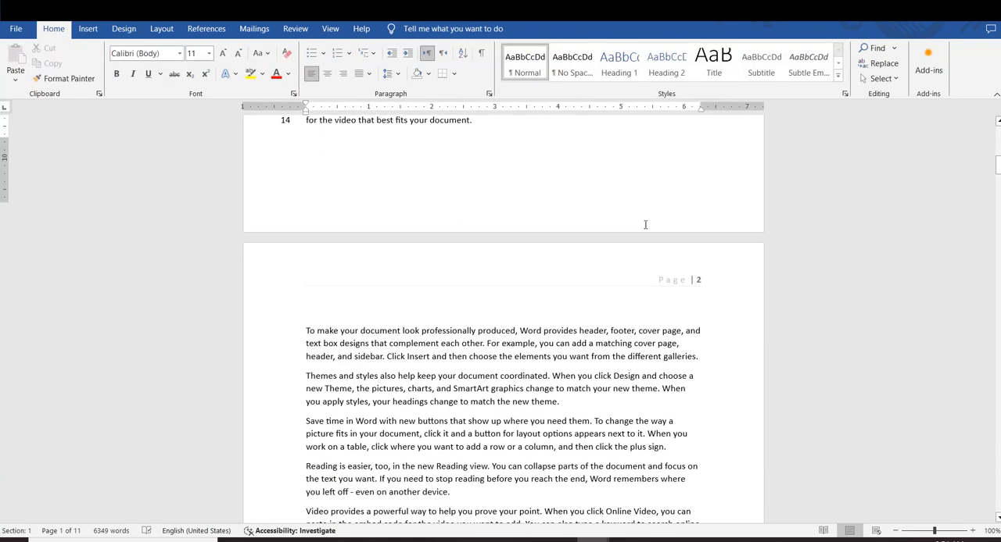
scroll(642, 219, up, 10)
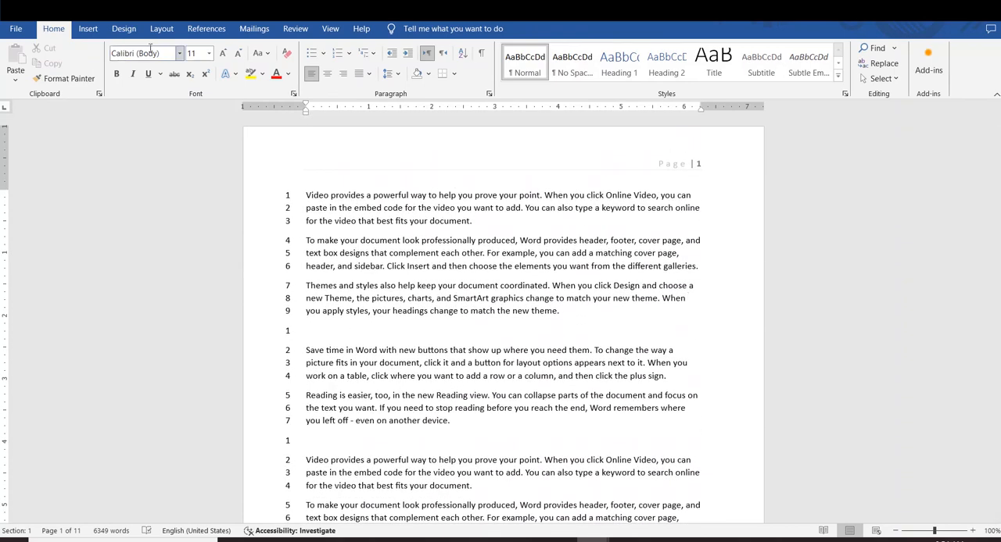
Insert two consecutive Even Page section breaks before "you apply styles" in the third paragraph
click(162, 29)
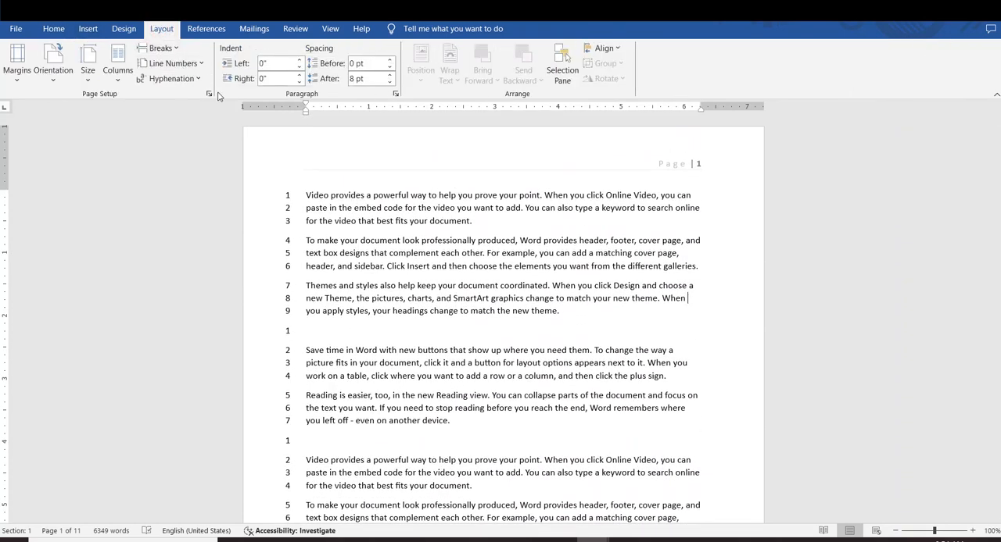
click(178, 50)
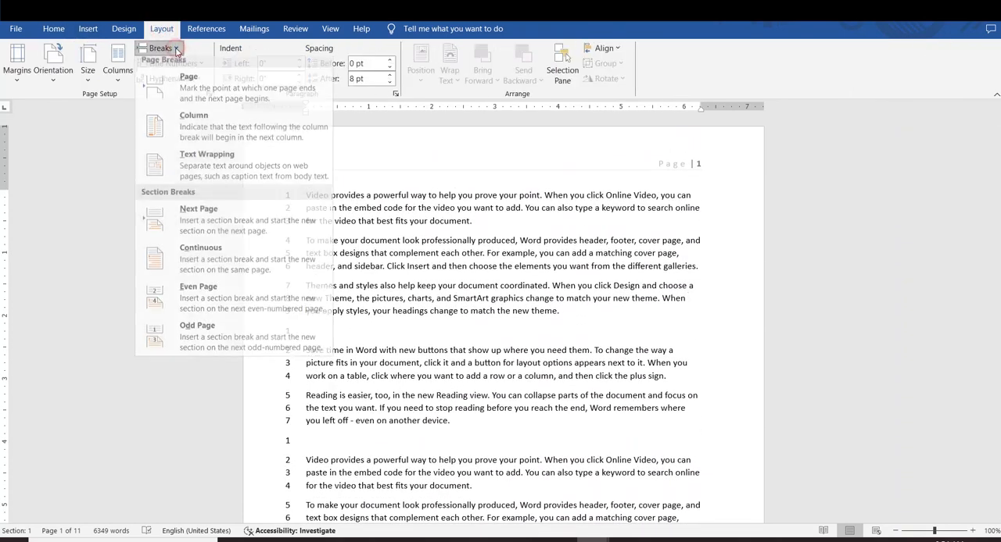
click(245, 298)
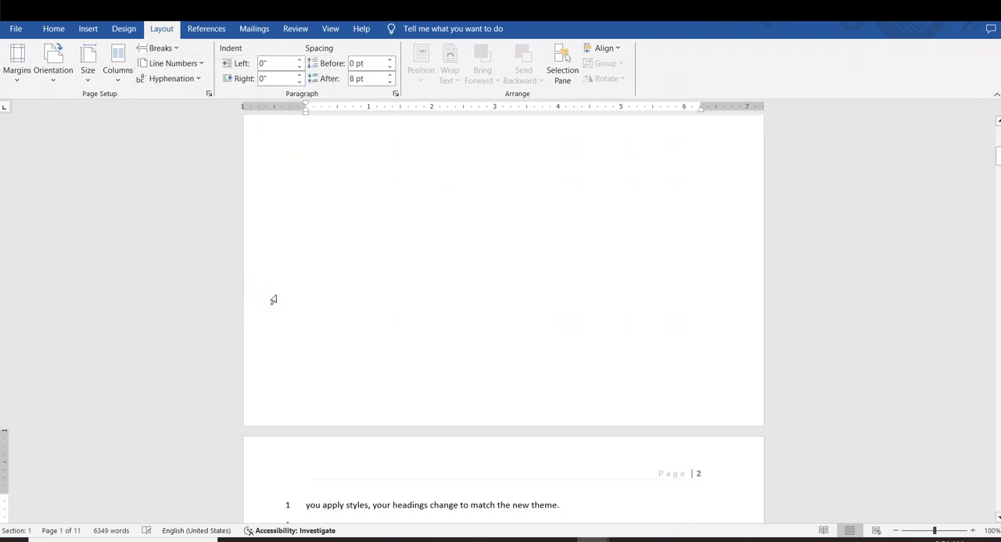
click(162, 48)
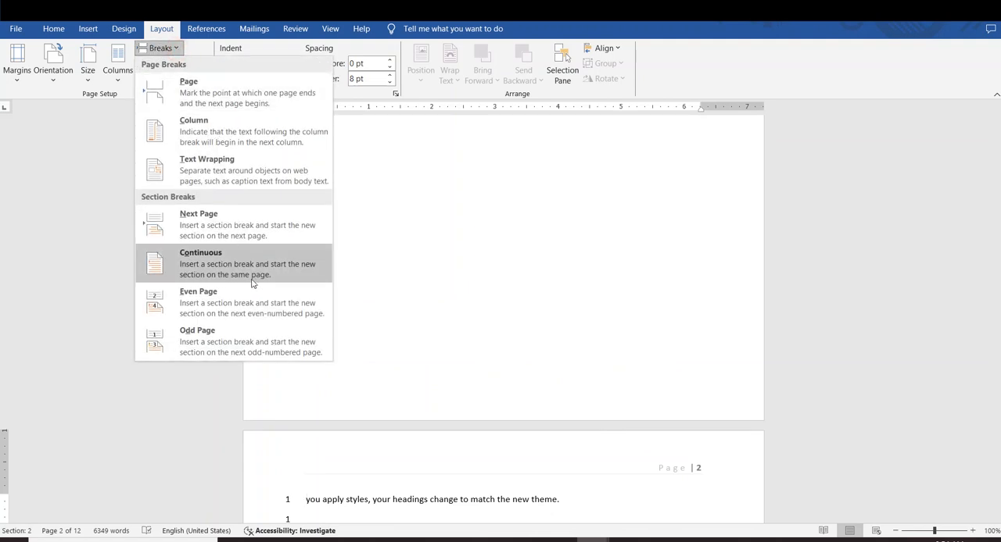
click(260, 313)
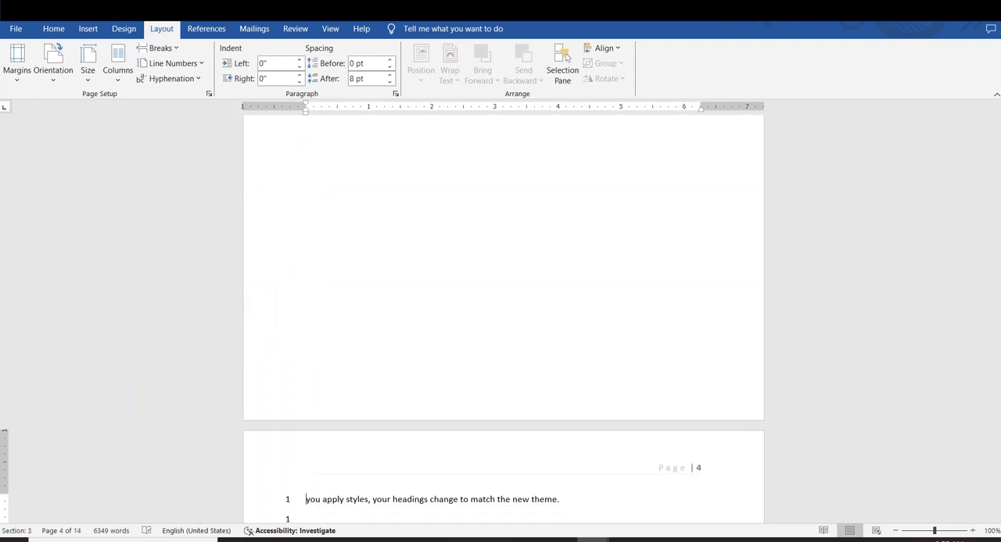
Insert an Odd Page section break before "you apply styles" and check the page numbers of the preceding pages
click(178, 50)
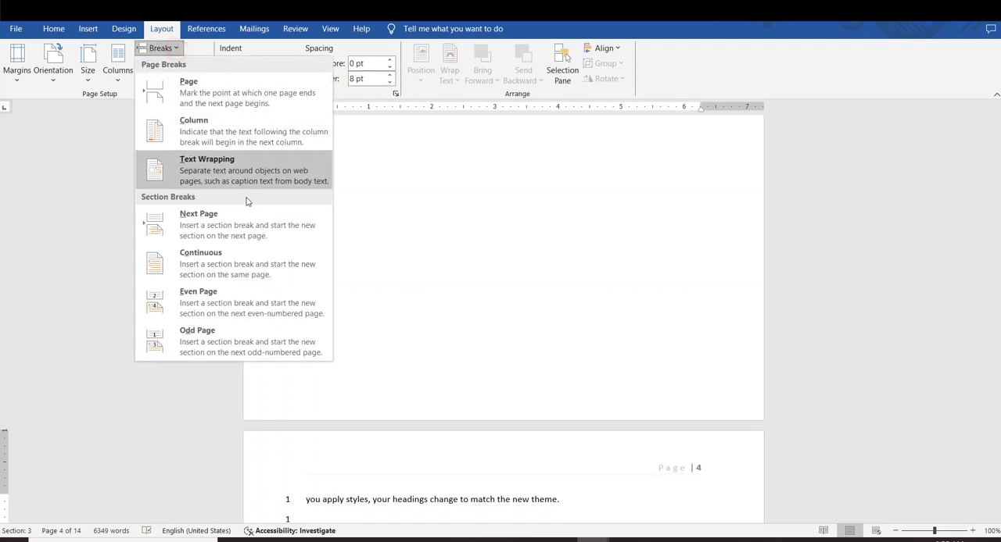
click(265, 322)
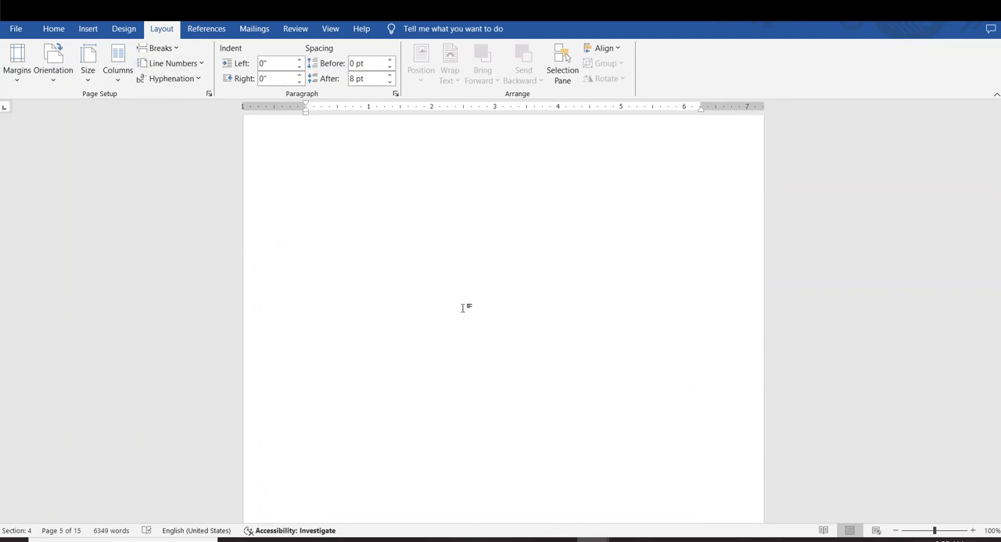
scroll(715, 424, up, 8)
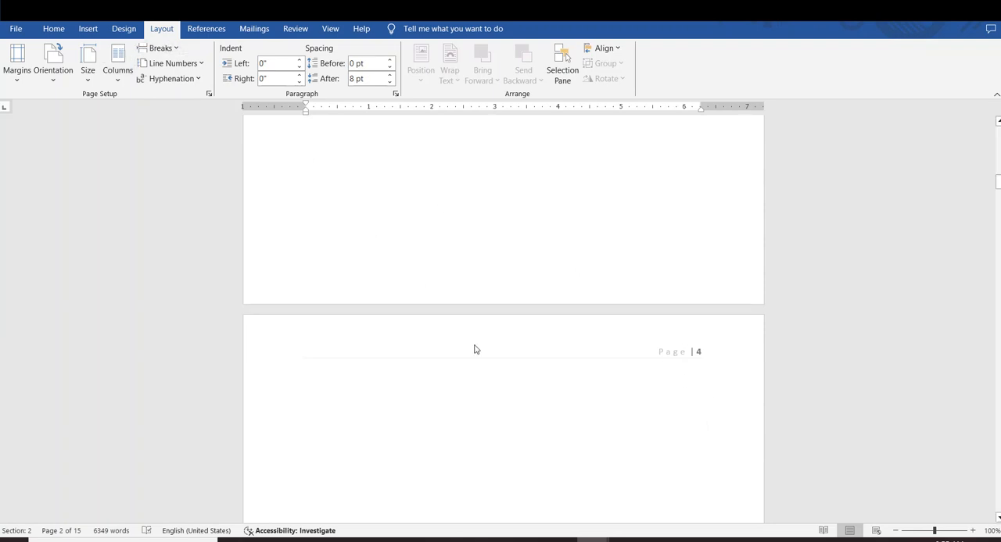
scroll(516, 399, up, 3)
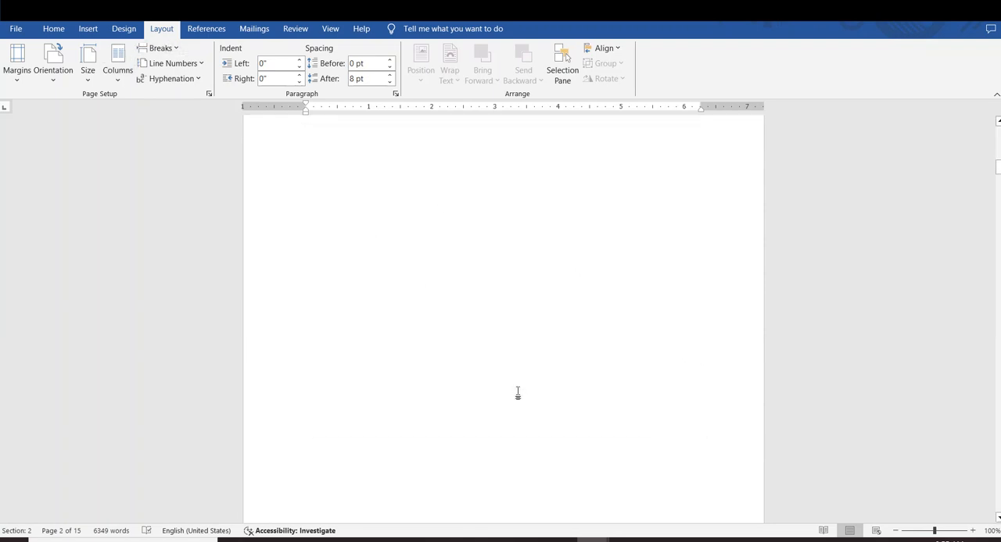
scroll(519, 392, down, 6)
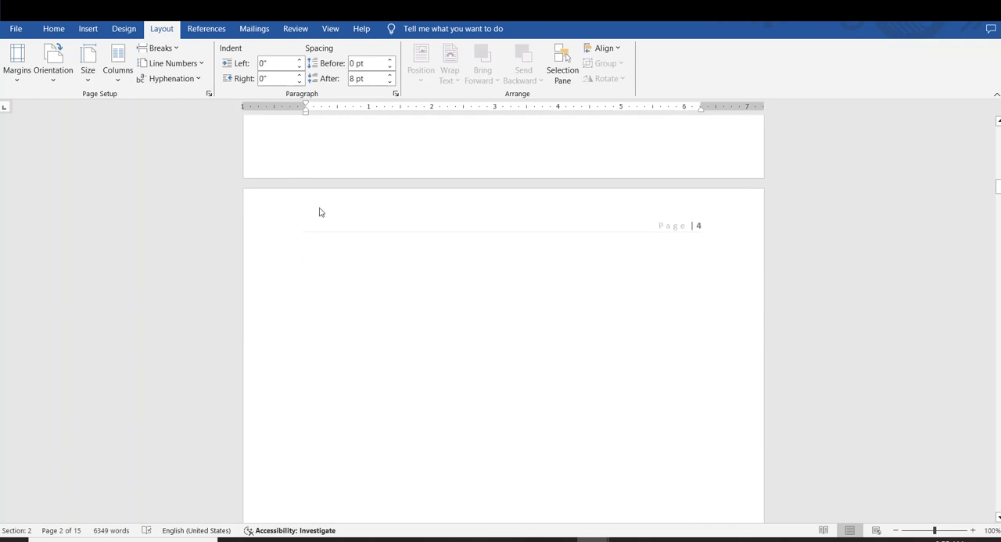
Insert another Even Page section break before "you apply styles", and inspect the new section's header and the surrounding page numbers
click(180, 48)
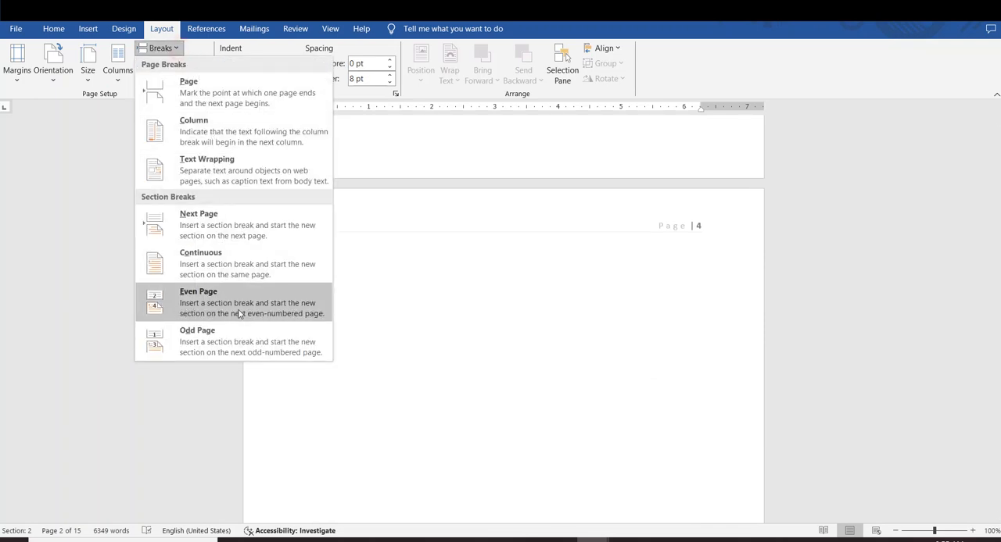
click(199, 307)
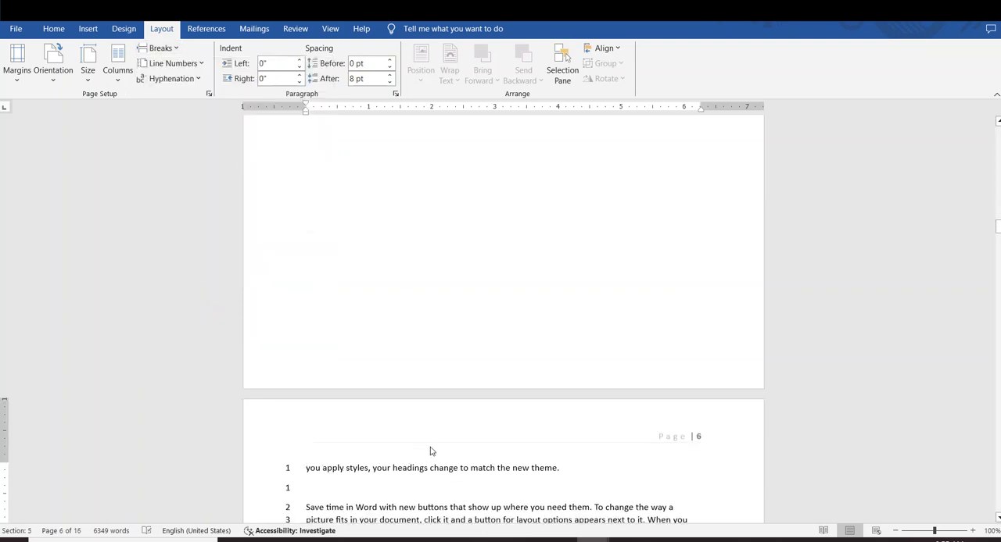
double_click(378, 438)
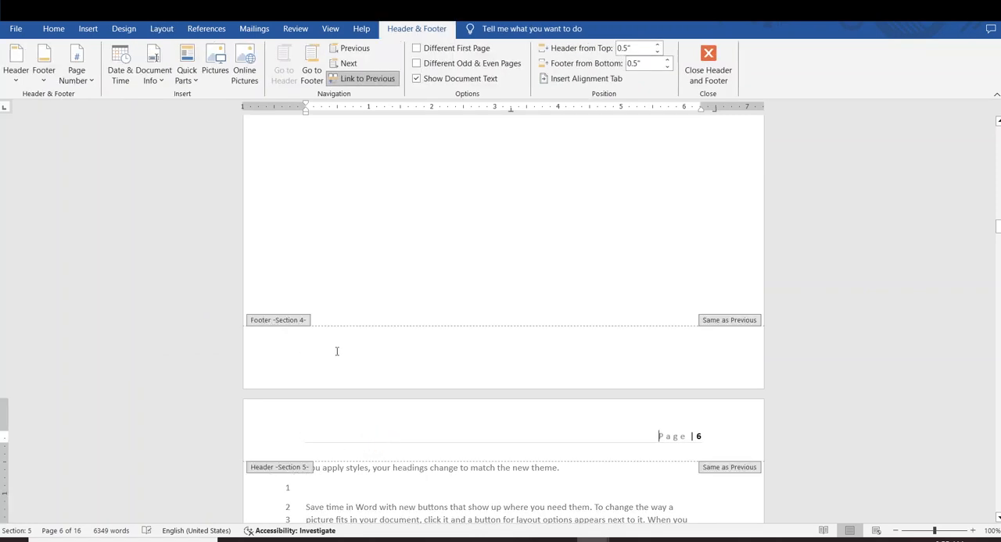
double_click(575, 485)
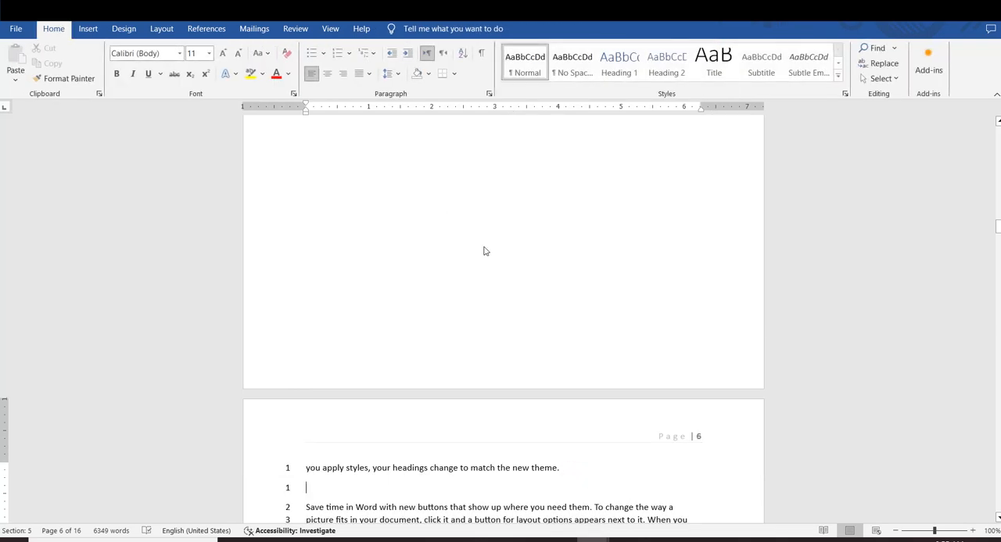
scroll(547, 320, down, 8)
scroll(552, 326, up, 4)
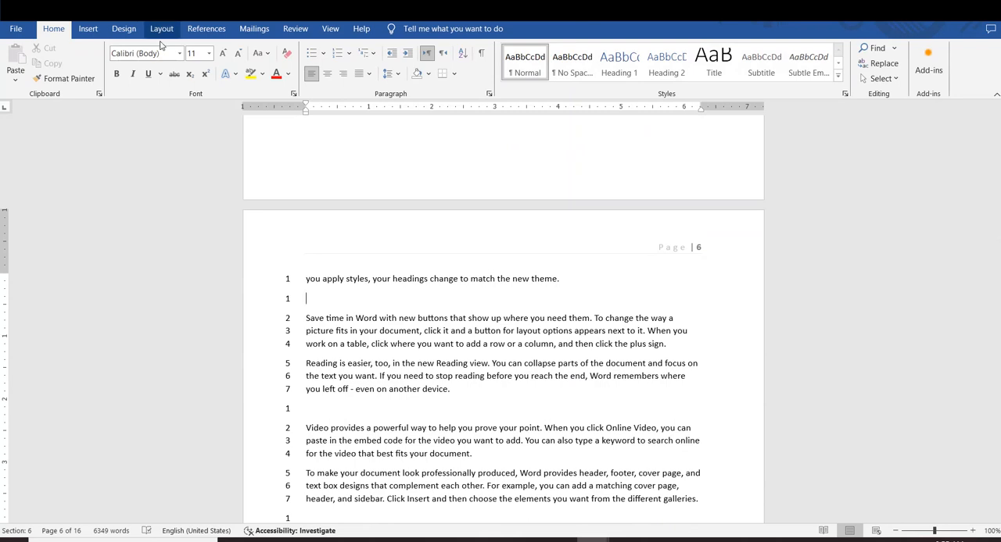
scroll(562, 428, up, 2)
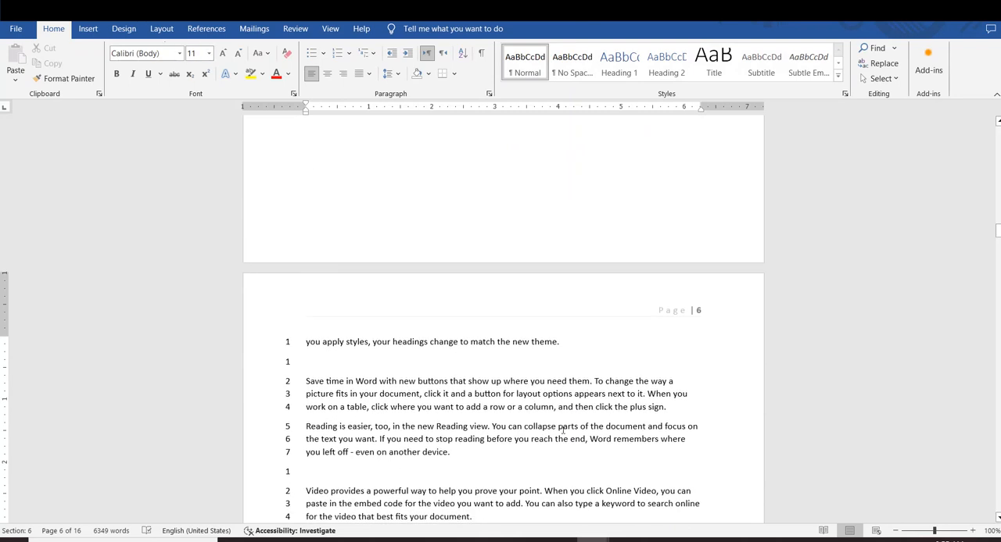
scroll(563, 429, up, 15)
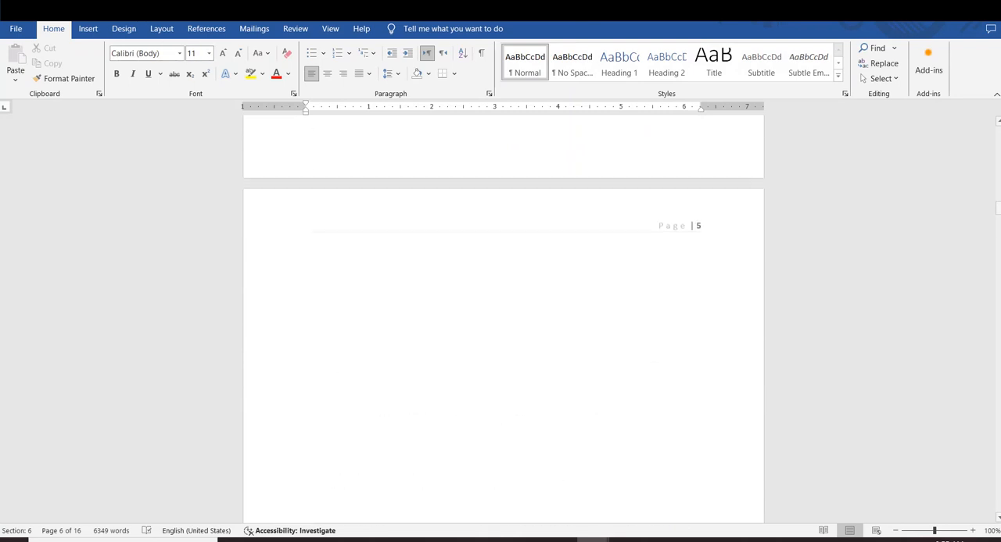
click(162, 29)
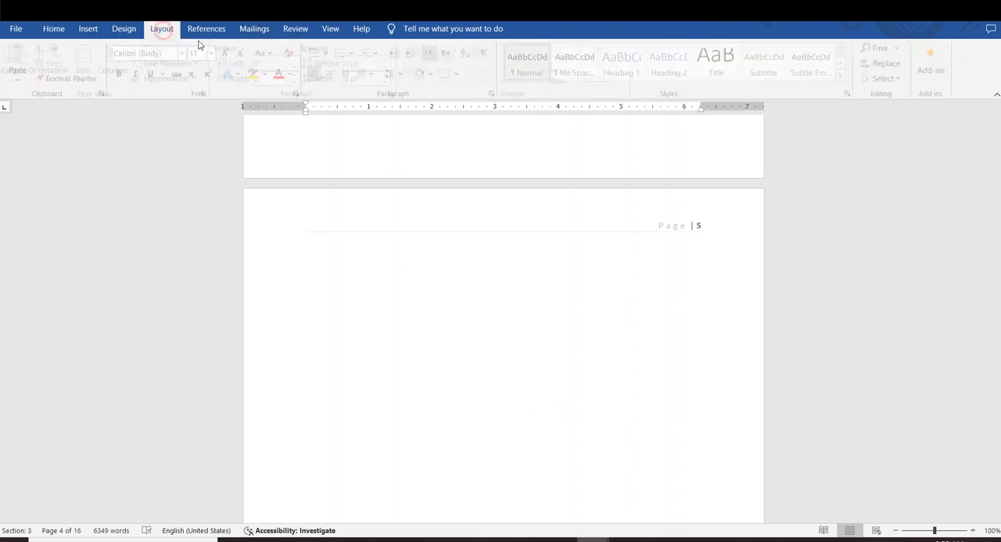
click(201, 64)
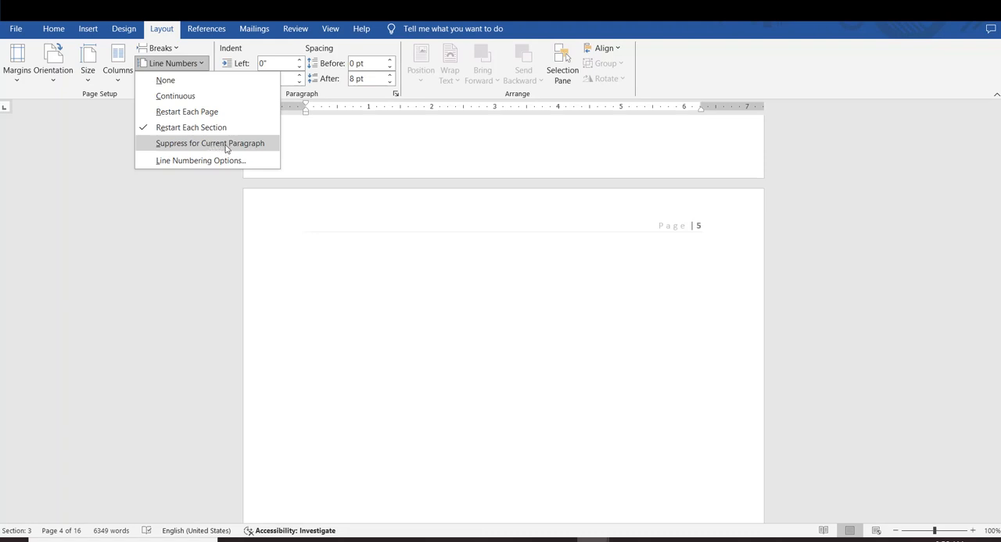
scroll(484, 235, up, 10)
click(486, 233)
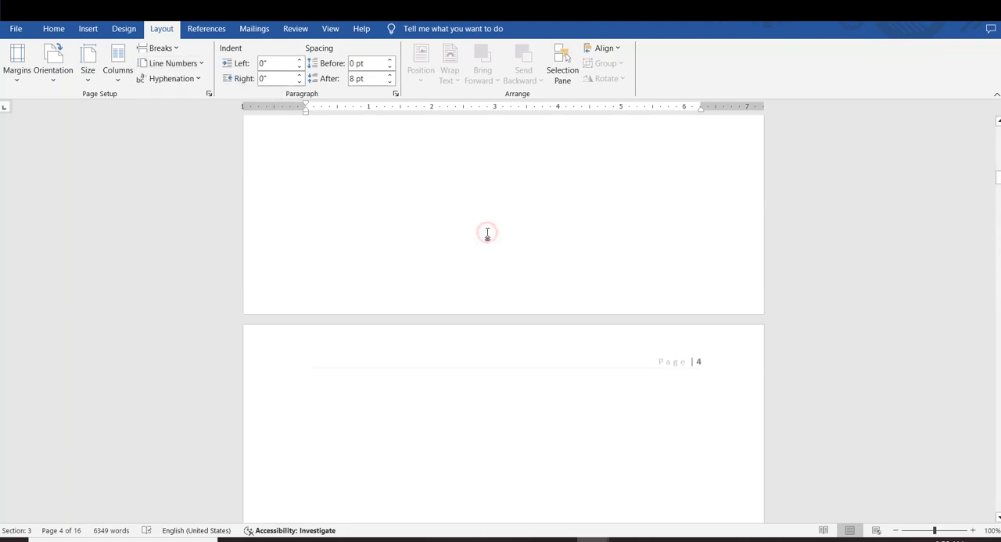
Enlarge the font of the three body paragraphs on page 1 by three size increments
scroll(483, 228, up, 20)
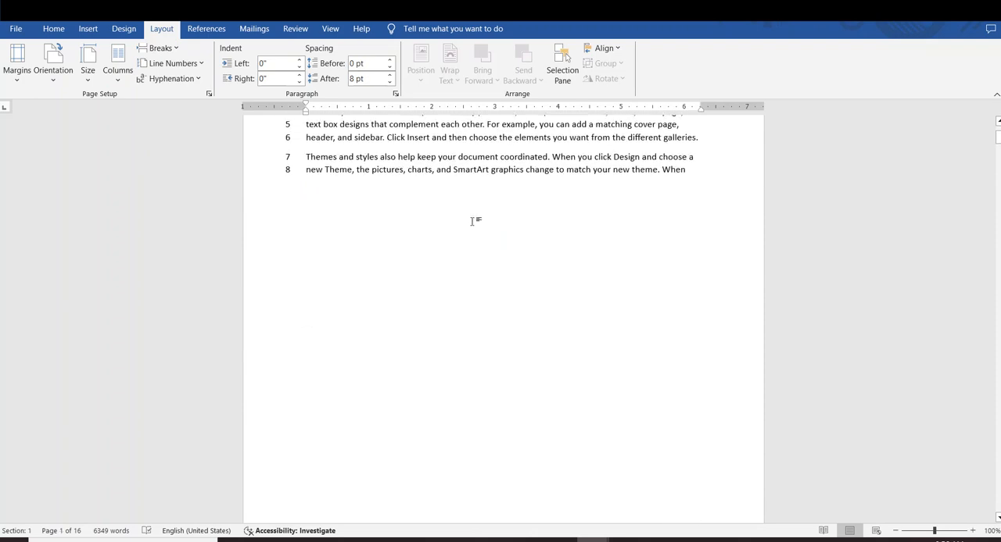
scroll(477, 222, up, 2)
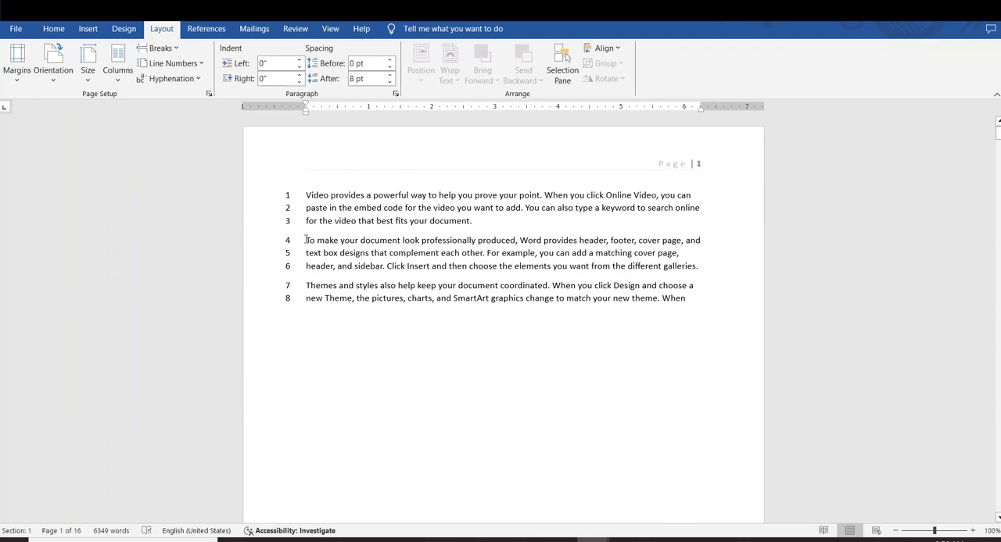
drag(305, 240, 708, 268)
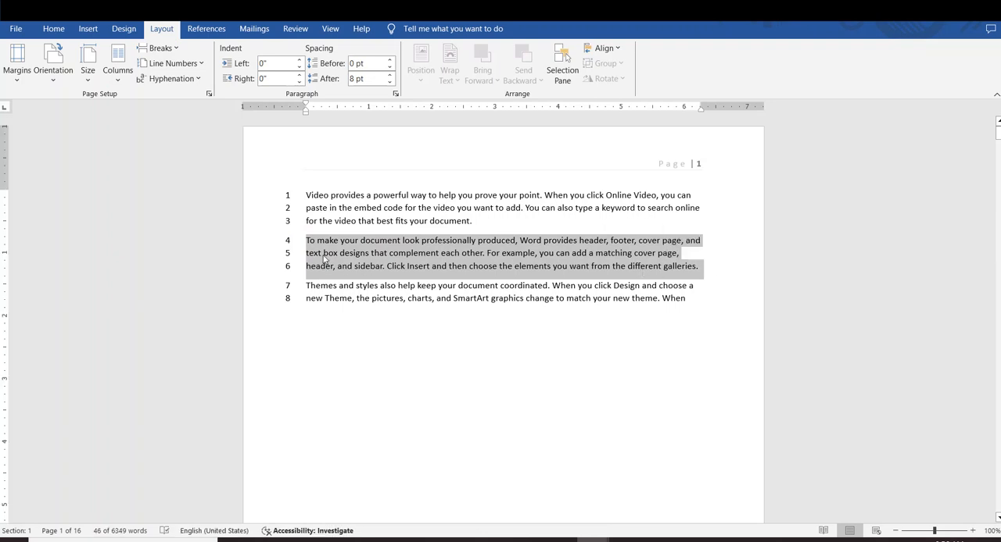
click(330, 291)
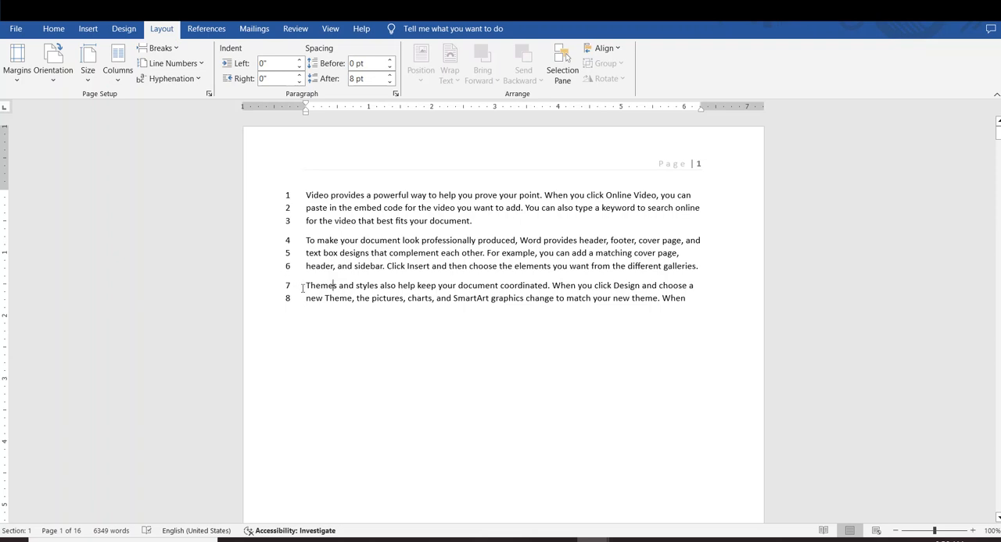
drag(717, 324, 292, 179)
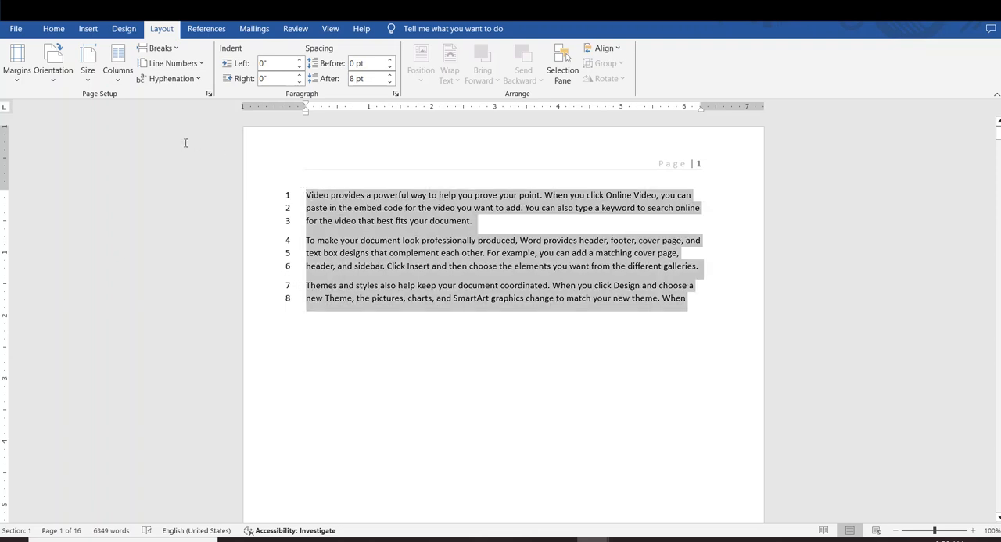
key(ctrl+shift+period)
key(ctrl+shift+period)
key(ctrl+shift+period)
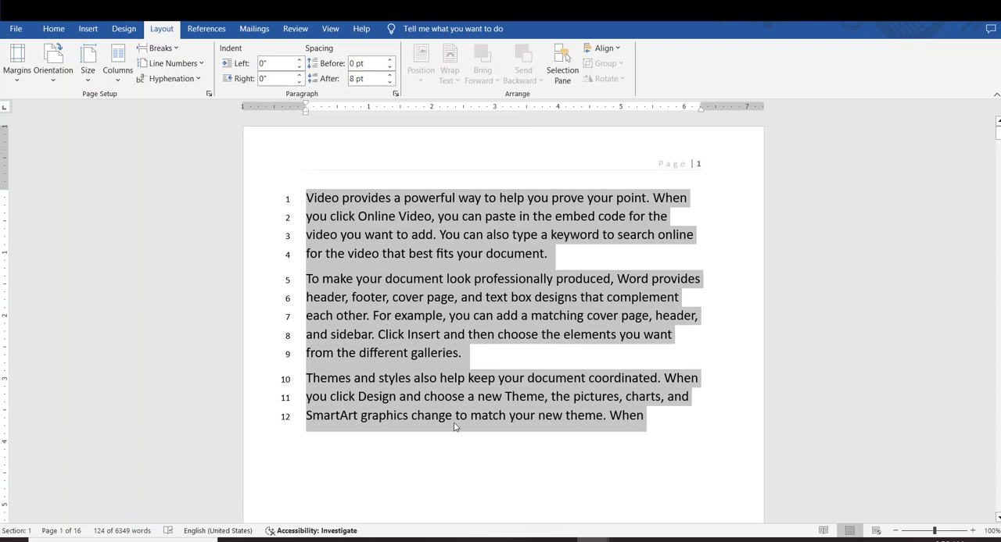
click(453, 415)
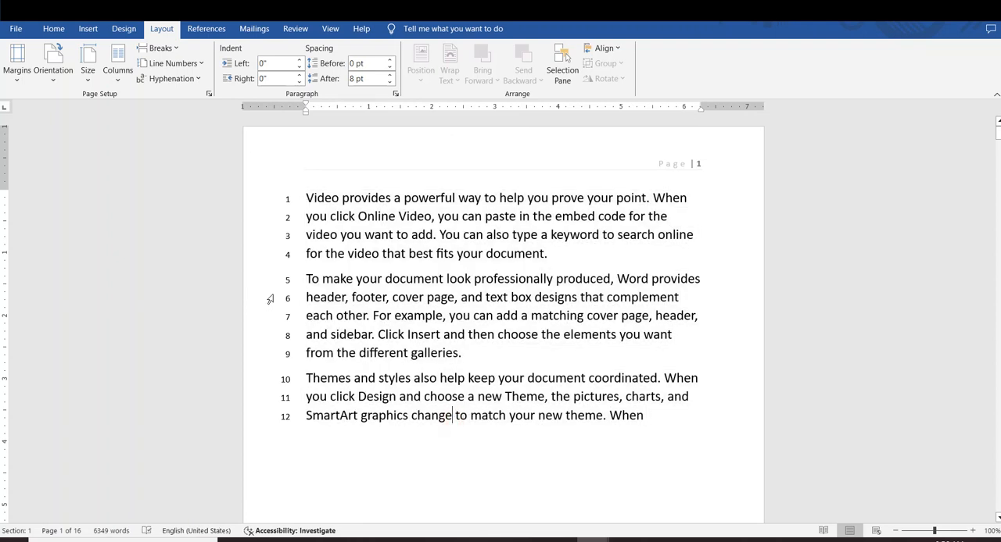
Suppress line numbering for the second paragraph on page 1, beginning "To make your document look professionally produced"
drag(306, 273, 500, 359)
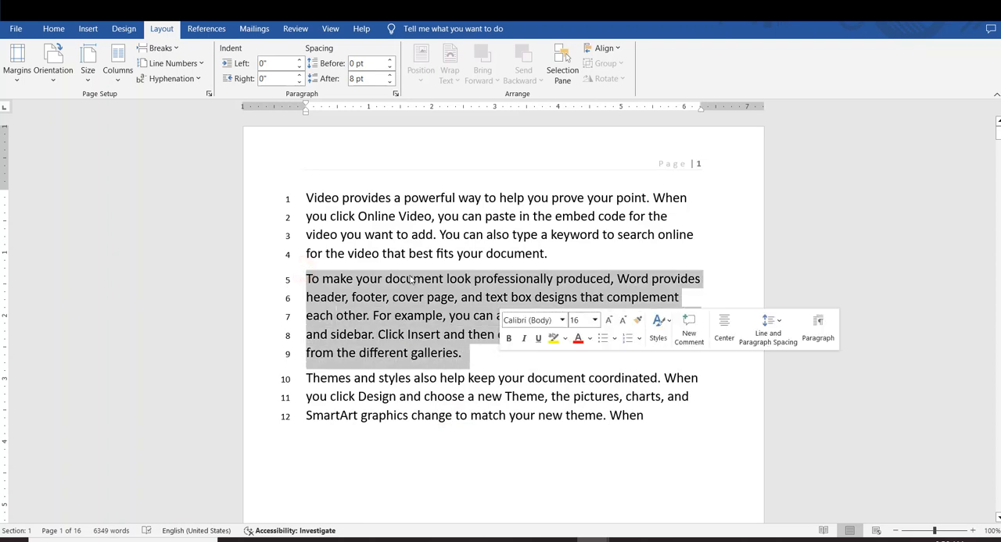
click(200, 64)
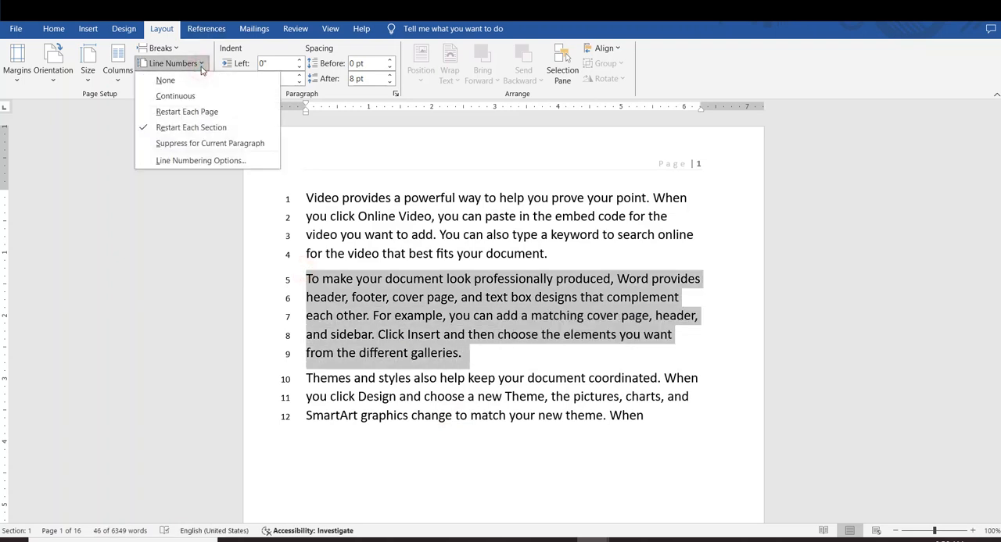
click(197, 150)
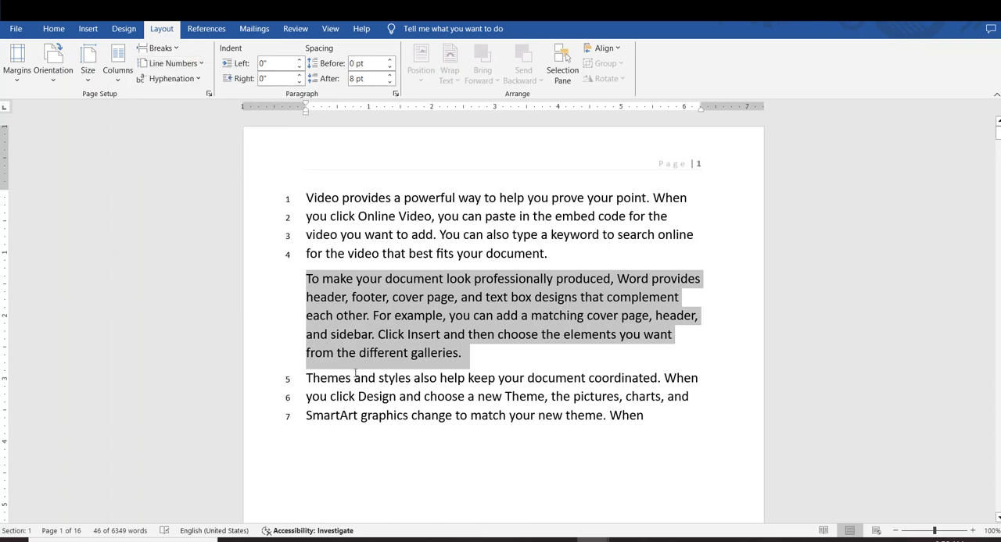
click(377, 386)
drag(268, 196, 300, 256)
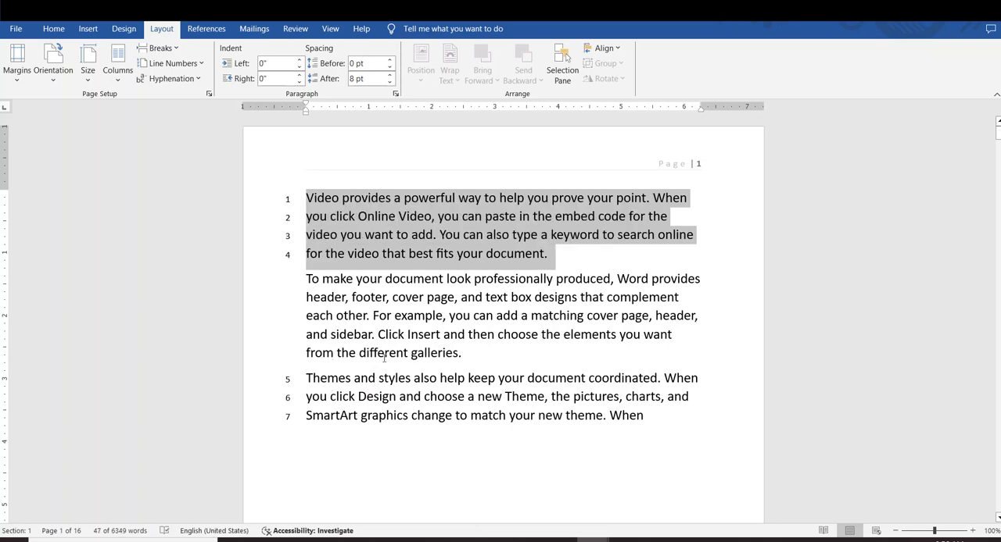
drag(467, 360, 326, 283)
drag(465, 353, 301, 255)
scroll(367, 317, down, 20)
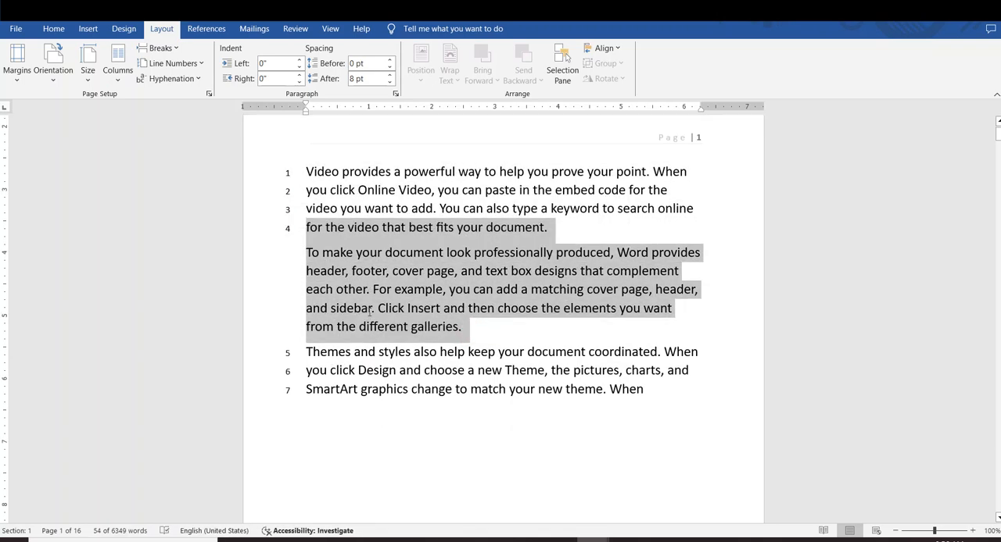
Suppress line numbering on page 6 for the adjacent paragraphs beginning "Video provides a powerful way" and "To make your document"
scroll(362, 314, up, 10)
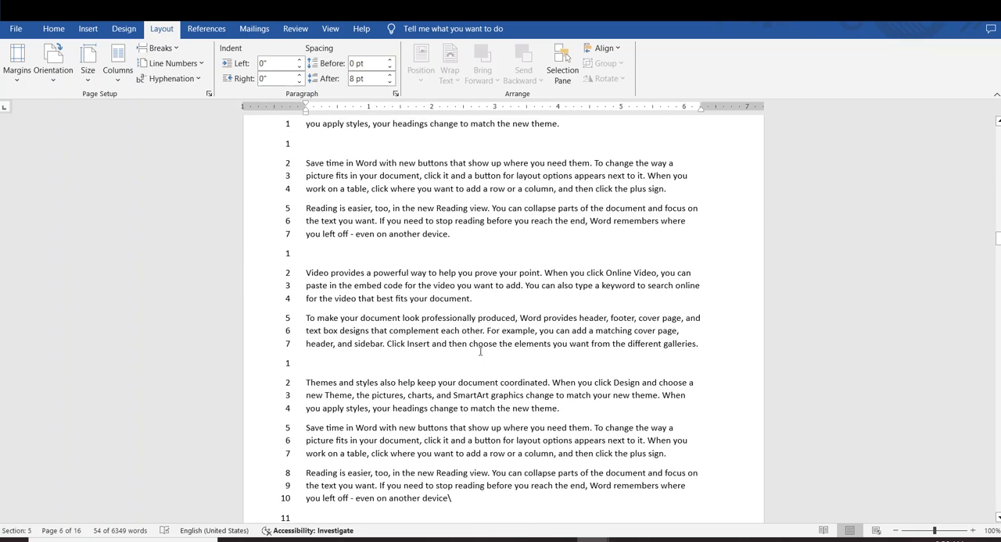
drag(711, 358, 263, 276)
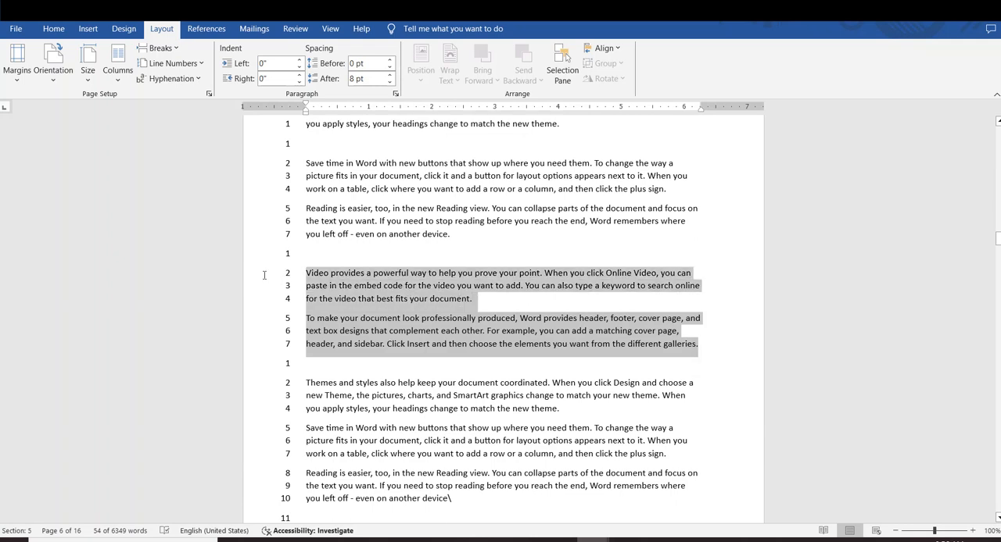
click(172, 64)
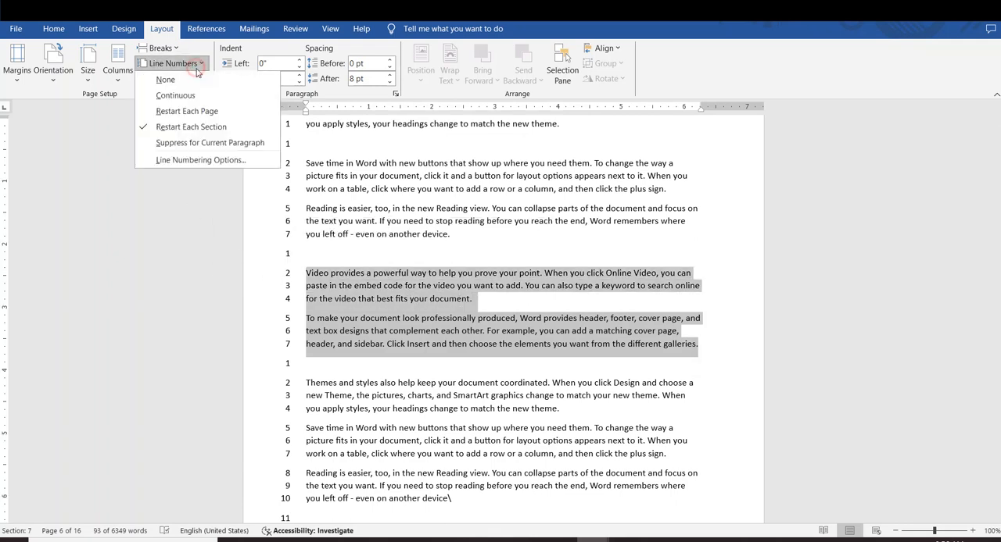
click(207, 144)
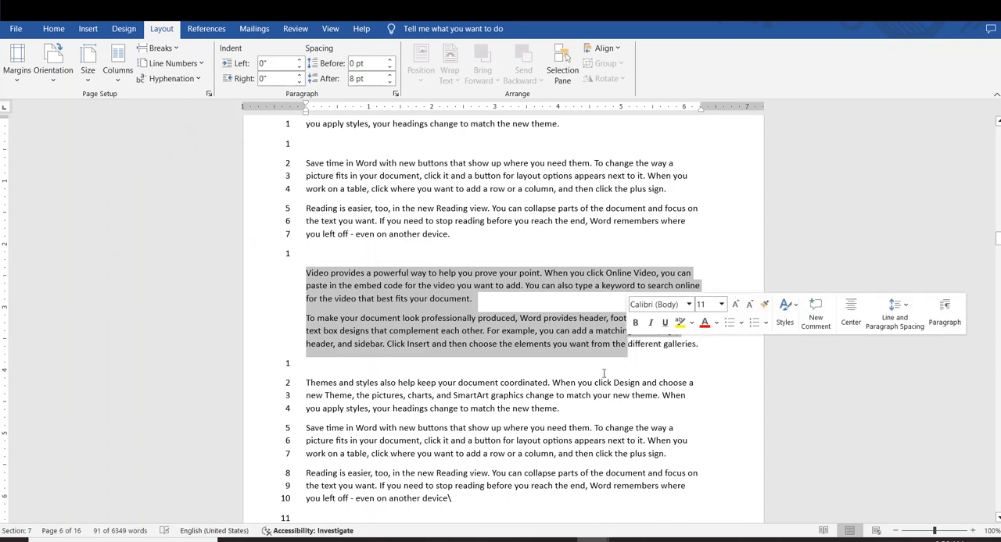
click(299, 296)
drag(304, 272, 696, 345)
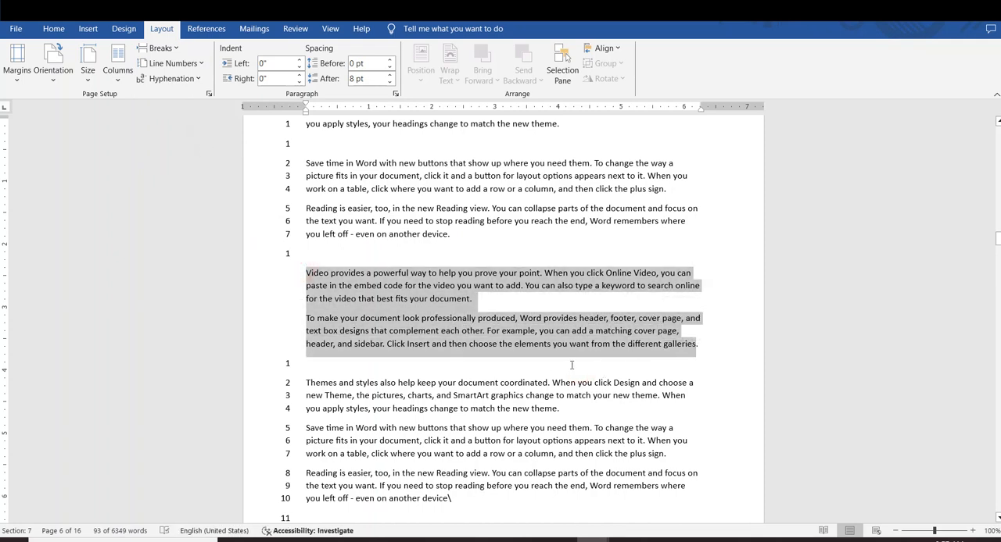
scroll(547, 336, up, 1)
click(466, 304)
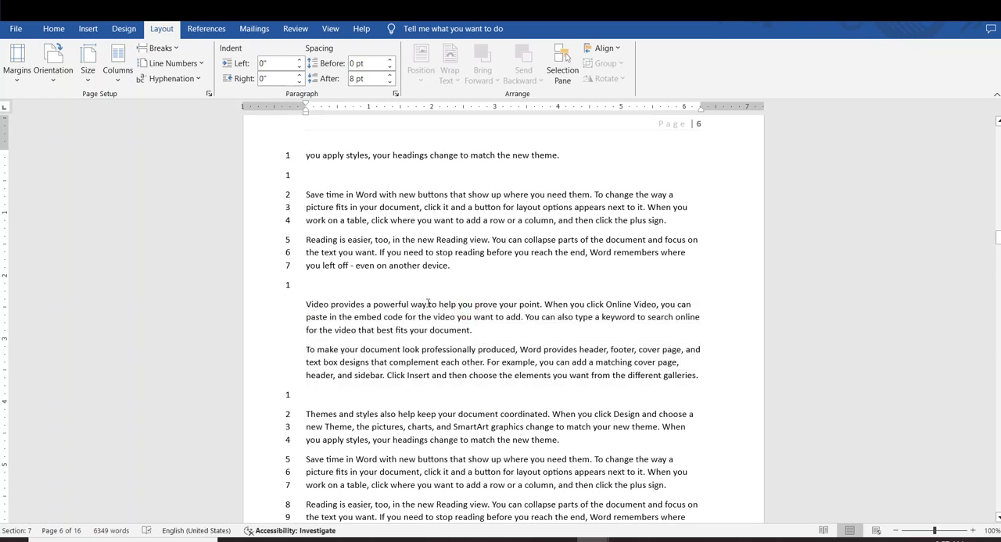
Review the section start choices and other page settings in the line numbering options, and close them without changes
click(205, 64)
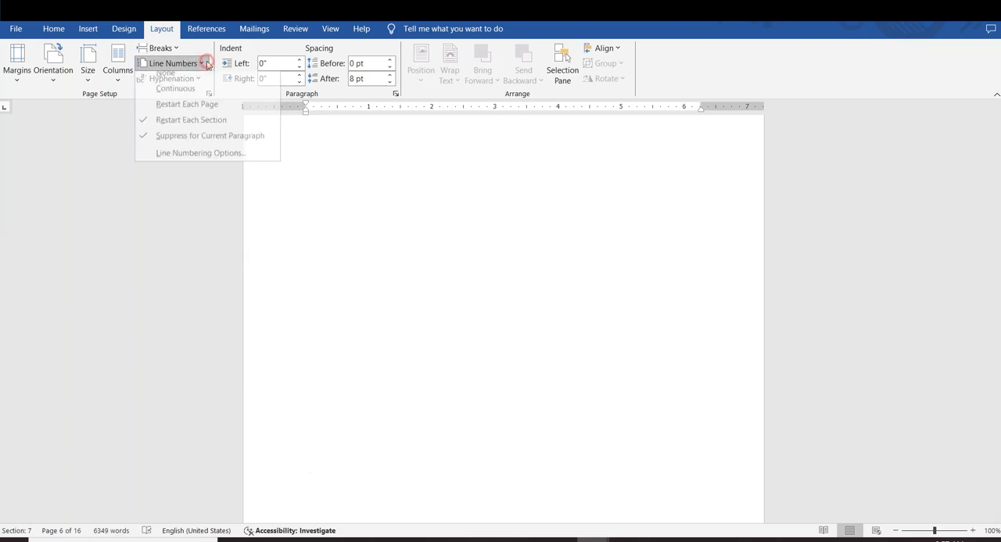
click(163, 160)
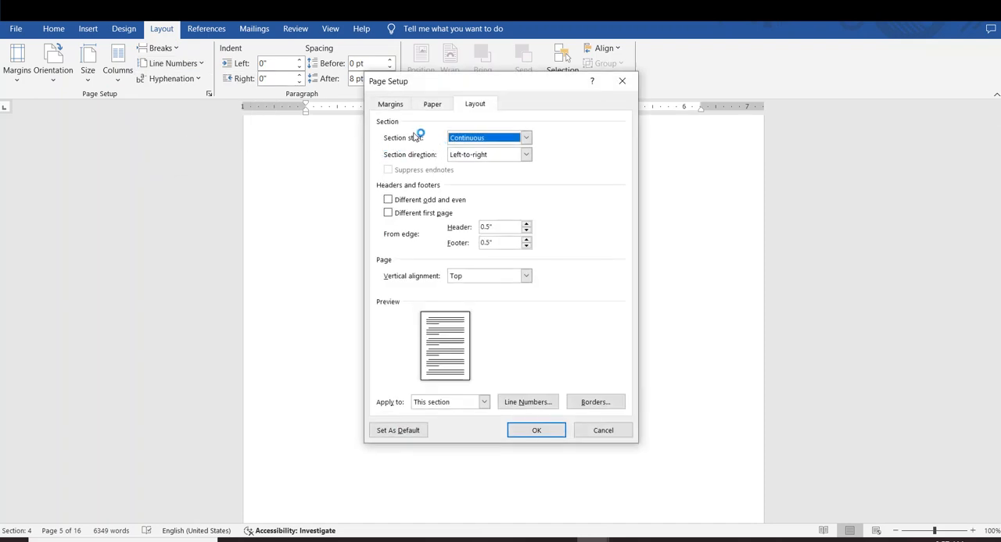
click(526, 138)
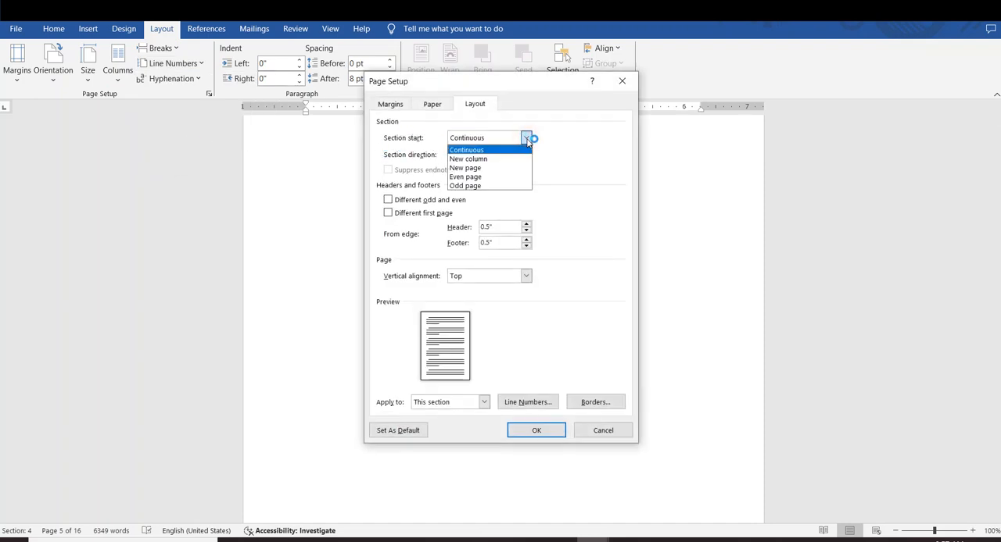
click(485, 150)
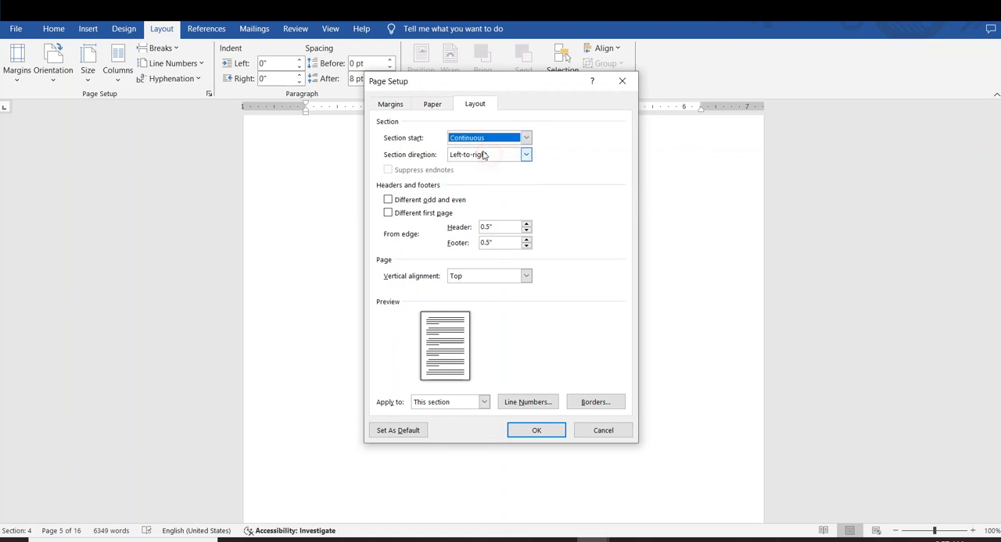
click(391, 105)
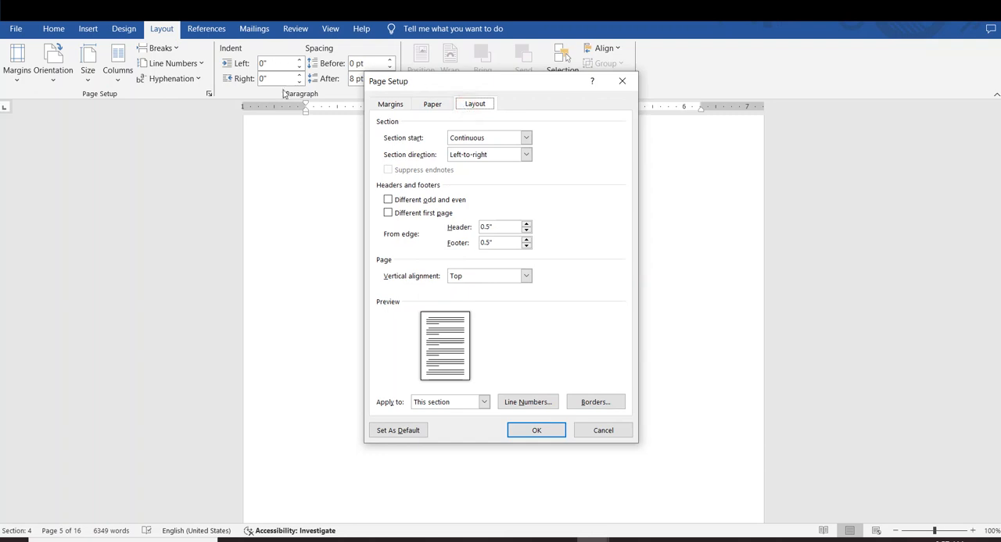
click(622, 81)
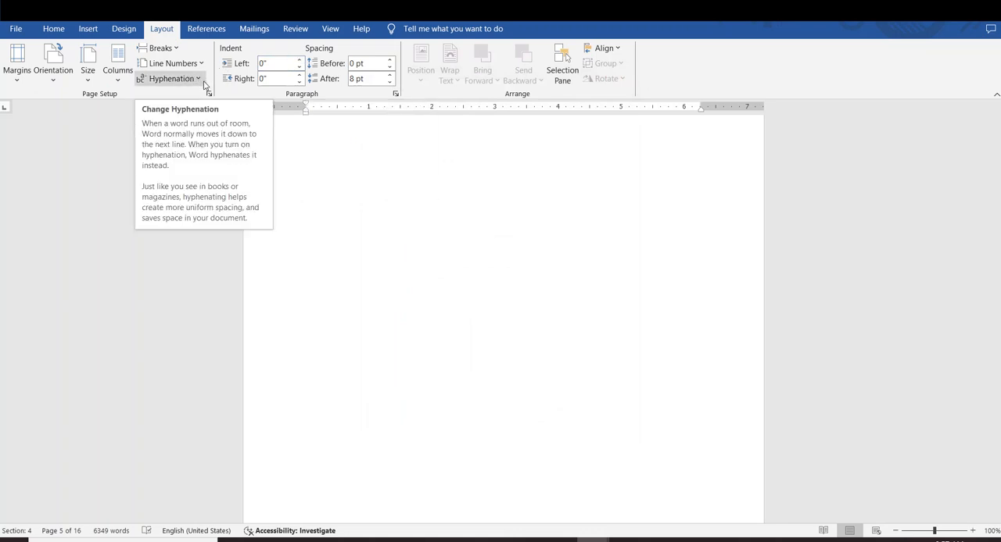
Enter =rand() on blank page 2 and set that section's line numbering to None
click(559, 325)
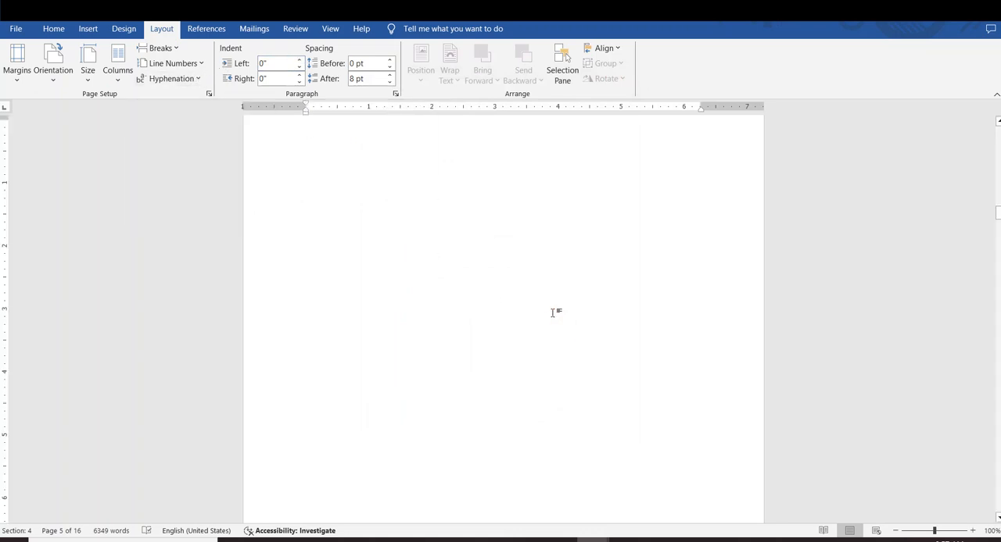
scroll(553, 314, up, 7)
scroll(548, 290, up, 13)
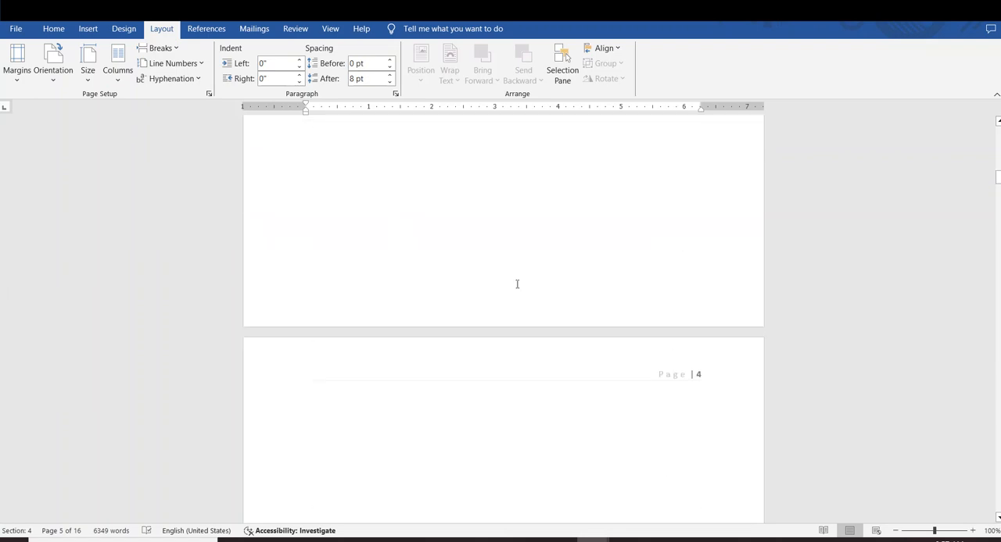
click(482, 294)
scroll(483, 293, up, 5)
click(390, 233)
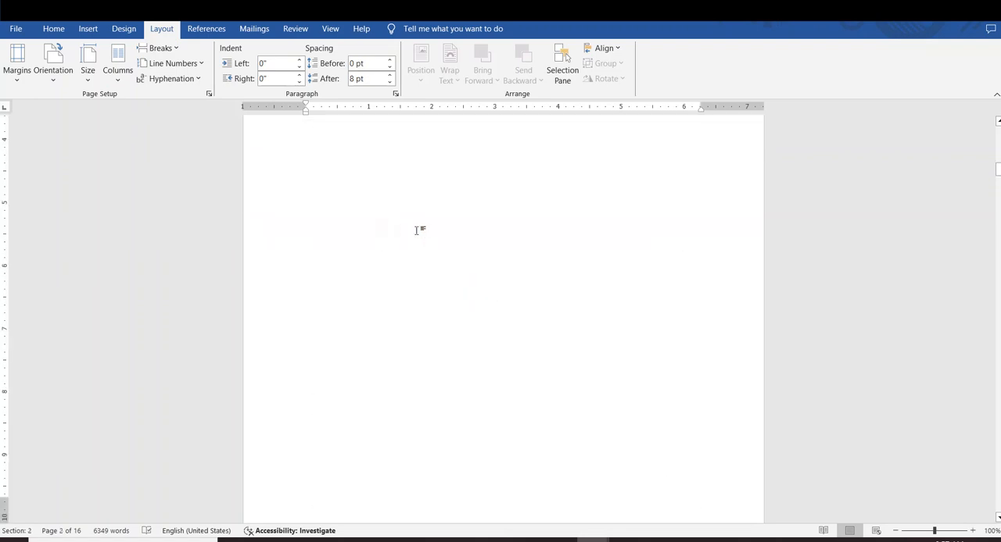
text(=ra)
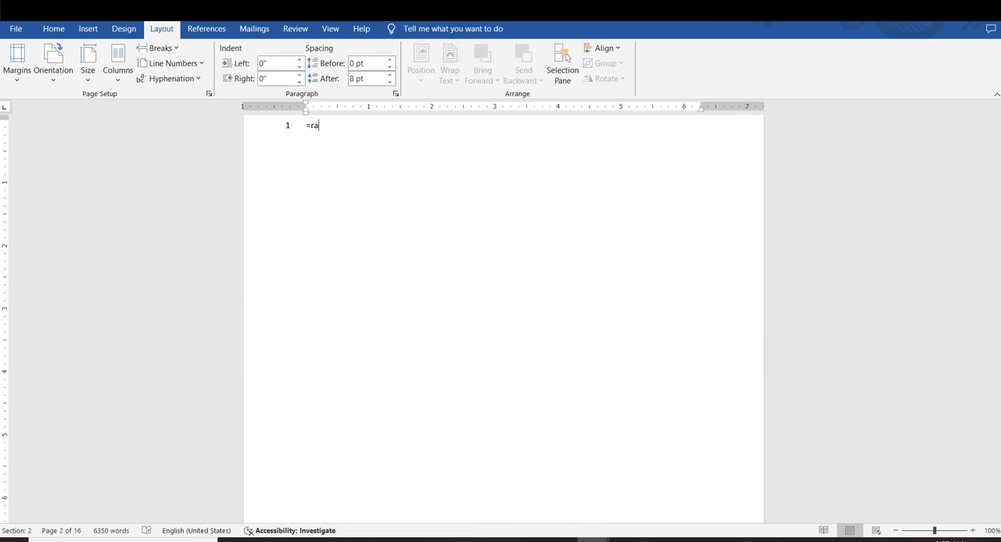
text(nd())
click(192, 63)
click(192, 83)
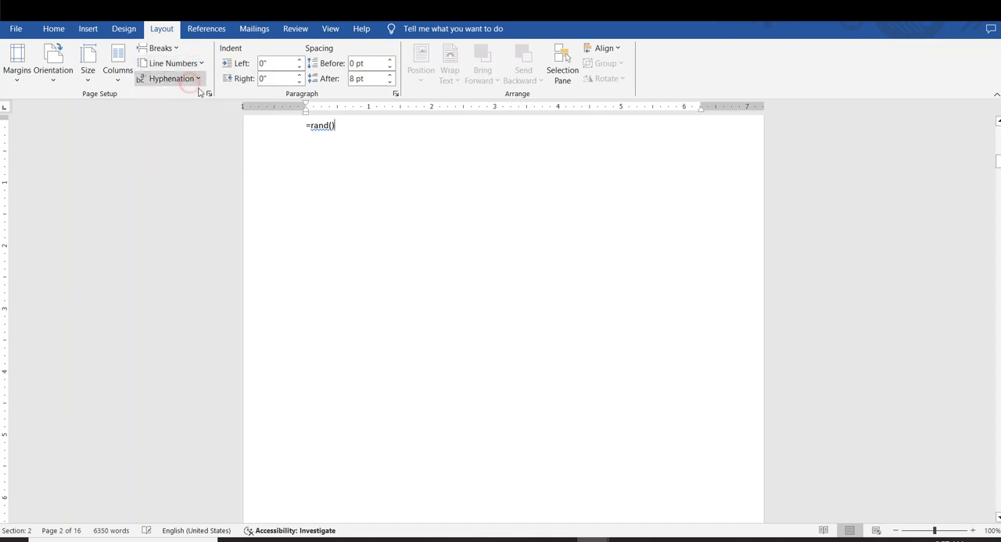
Generate two consecutive blocks of sample text with =rand() in a new blank document and return to the page layout options
scroll(197, 90, up, 1)
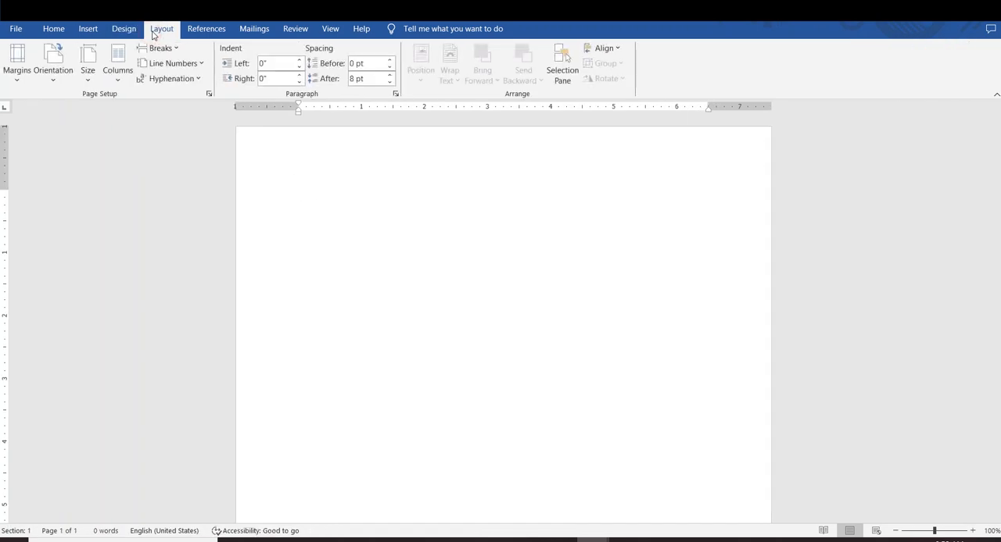
text(=rand)
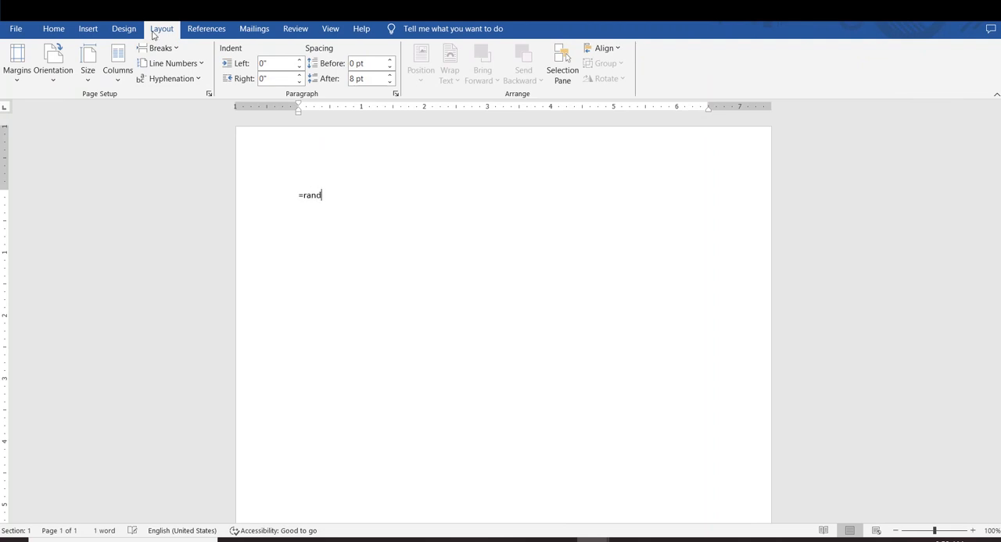
text(())
key(Return)
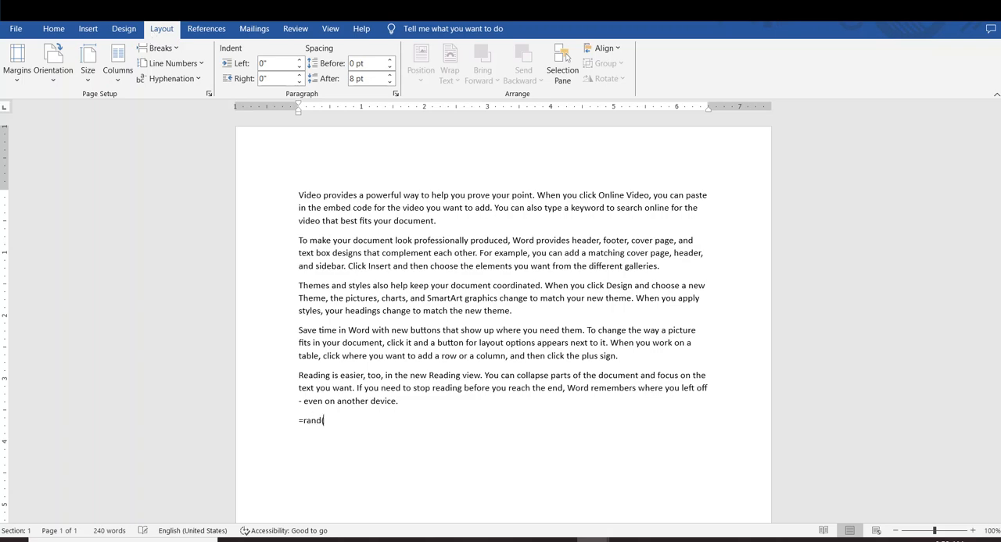
text(=rand())
key(Return)
scroll(188, 58, up, 6)
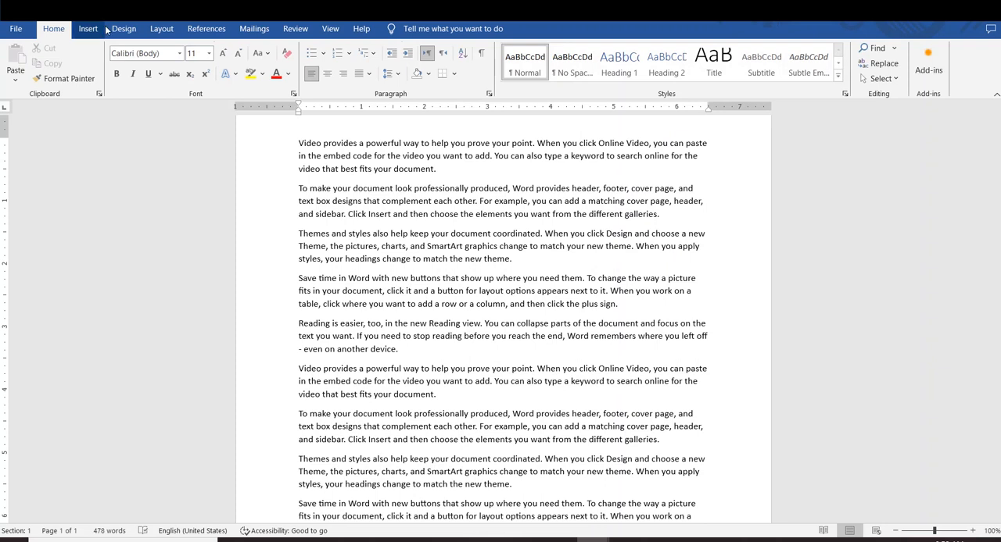
click(161, 29)
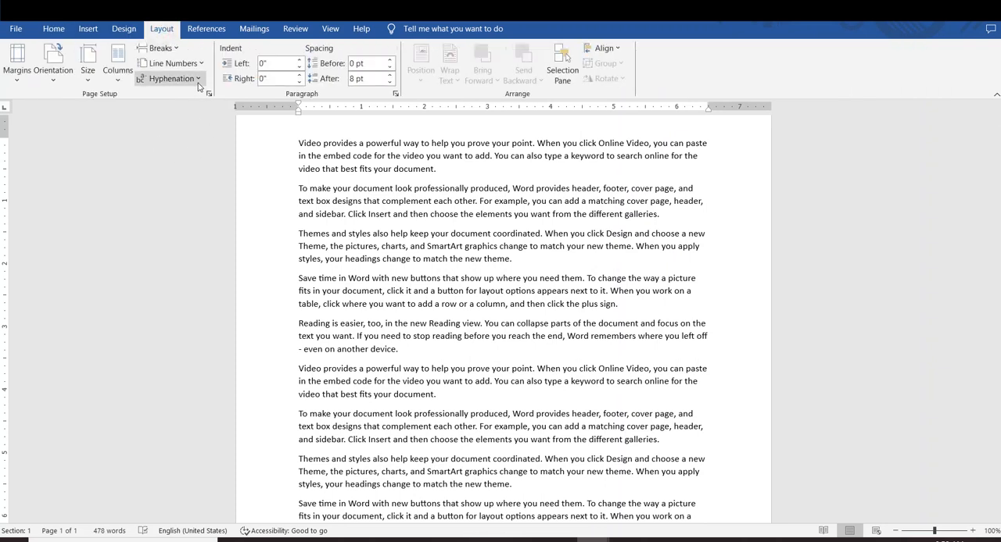
Enlarge all of the document's text to 18 pt
click(198, 78)
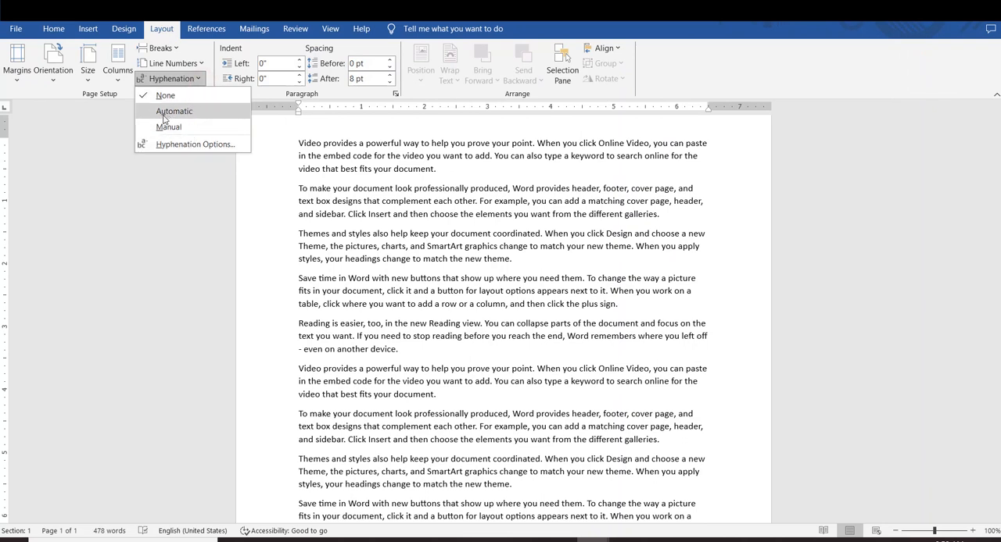
click(648, 294)
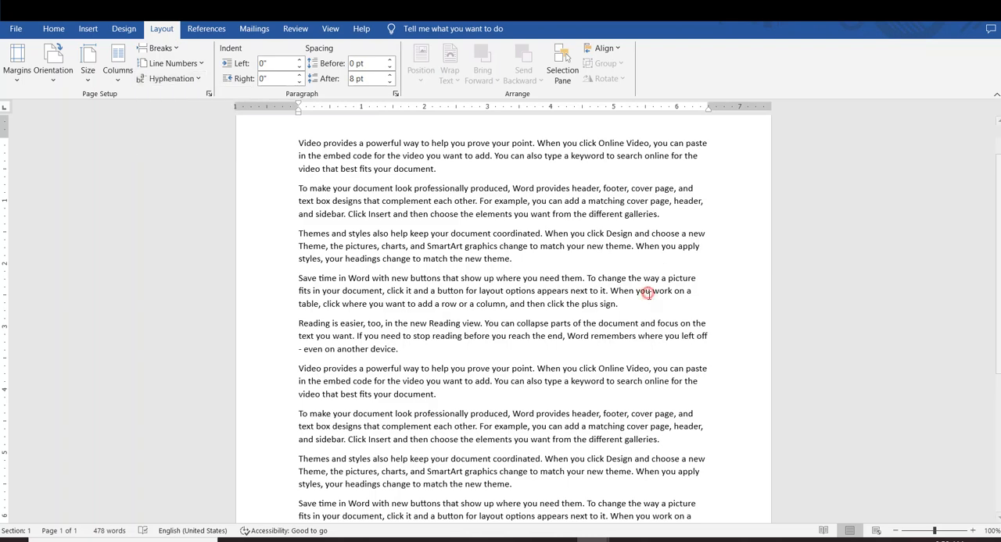
scroll(666, 302, up, 2)
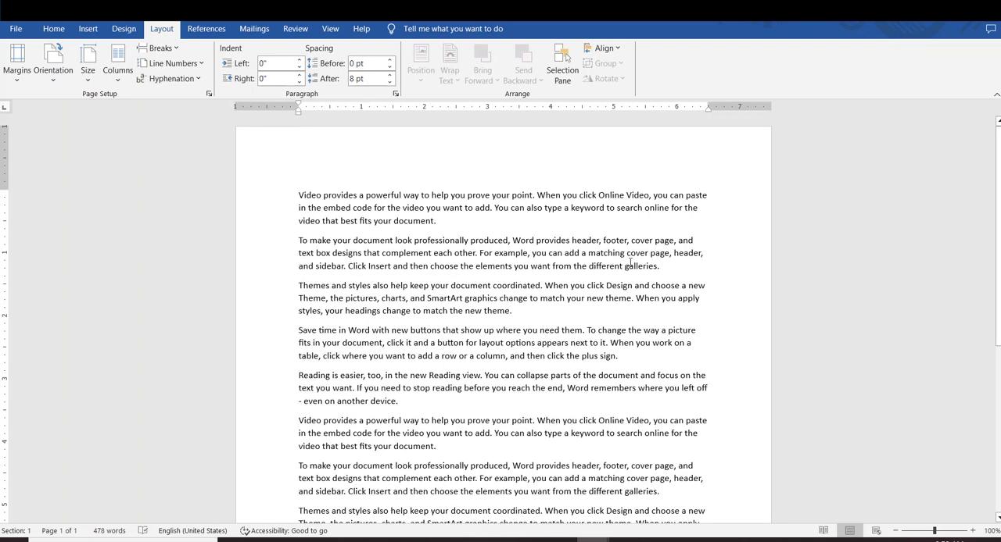
key(ctrl+a)
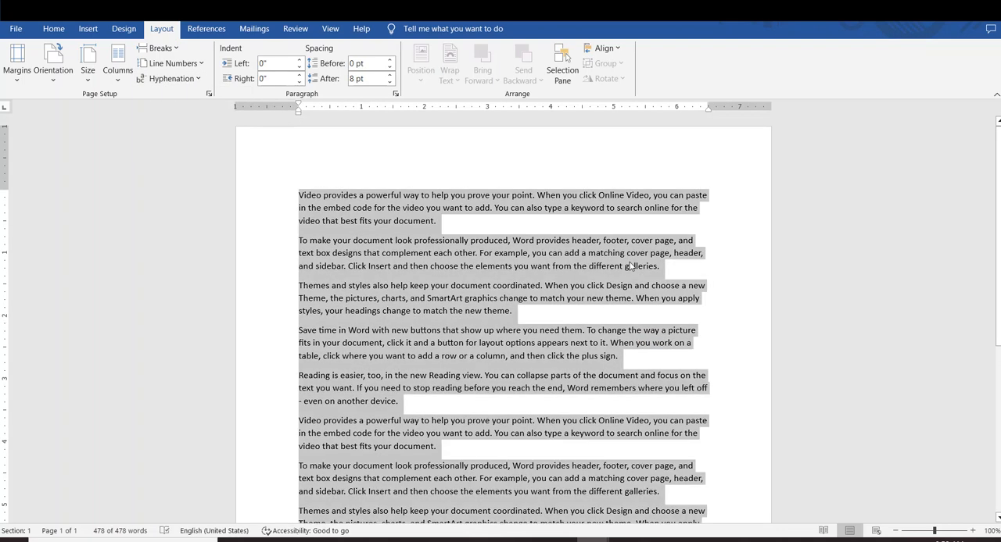
key(ctrl+shift+period)
key(ctrl+shift+period)
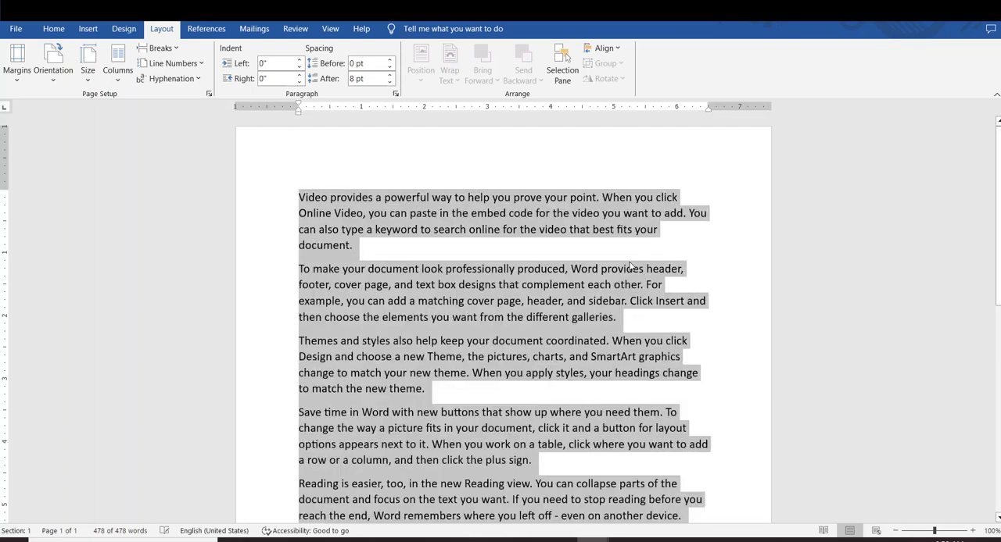
click(641, 290)
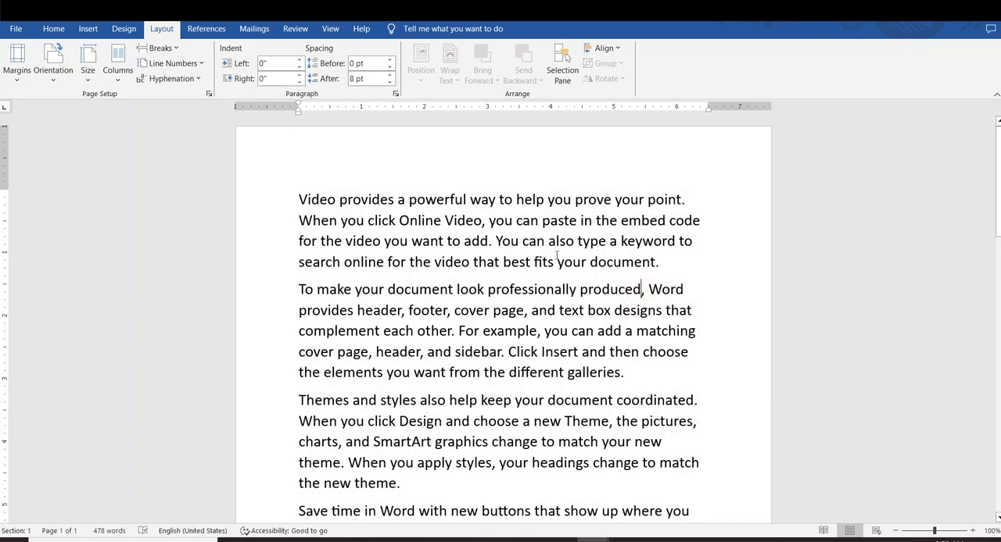
Turn on automatic hyphenation for the document and check the line ends of the first paragraphs
click(188, 79)
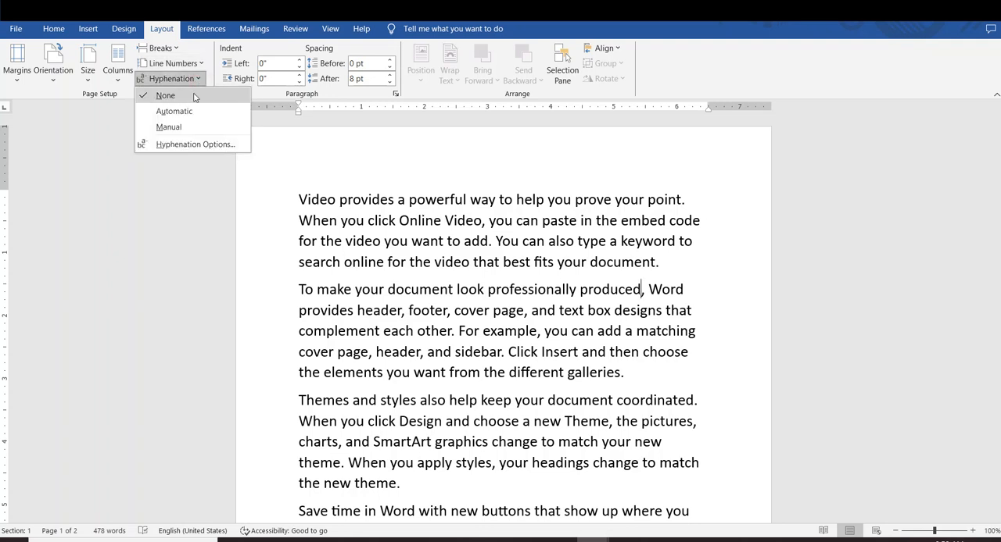
click(191, 112)
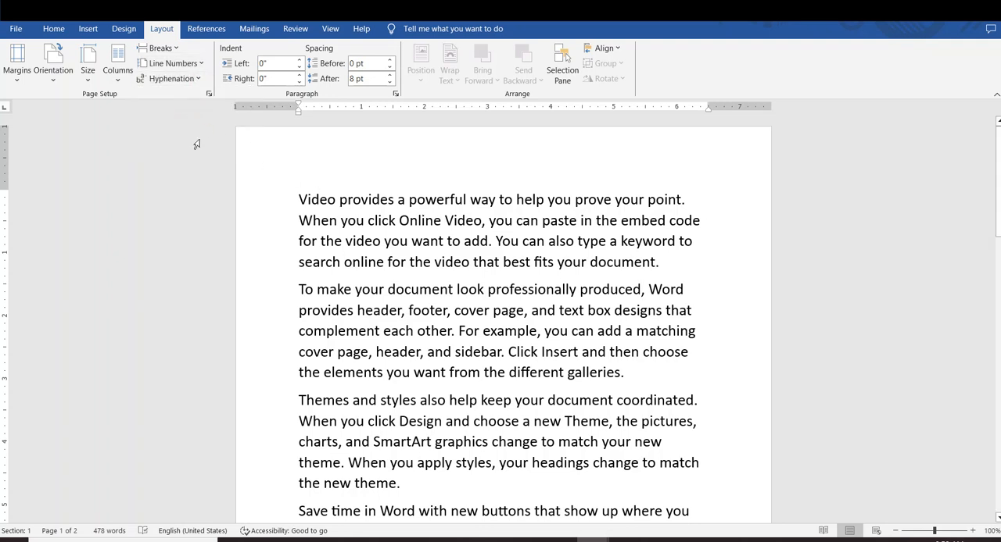
click(558, 262)
drag(701, 224, 623, 223)
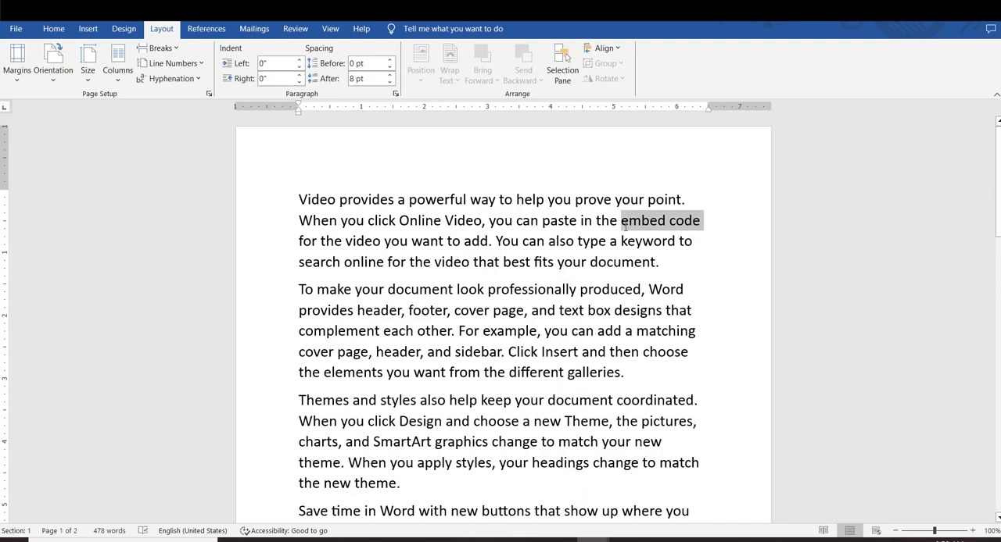
click(686, 291)
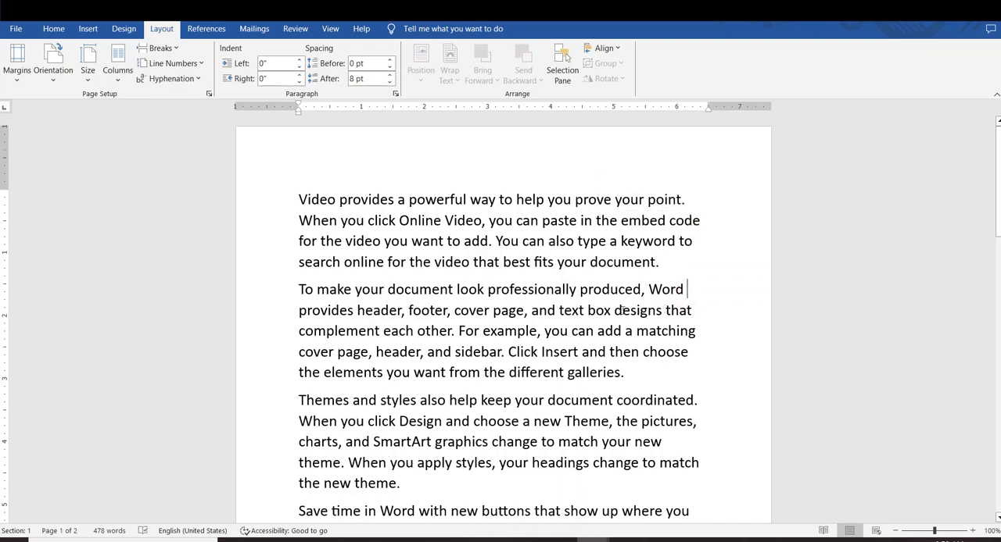
Insert the word "computer" before "produced" in the first line of the second paragraph
click(579, 290)
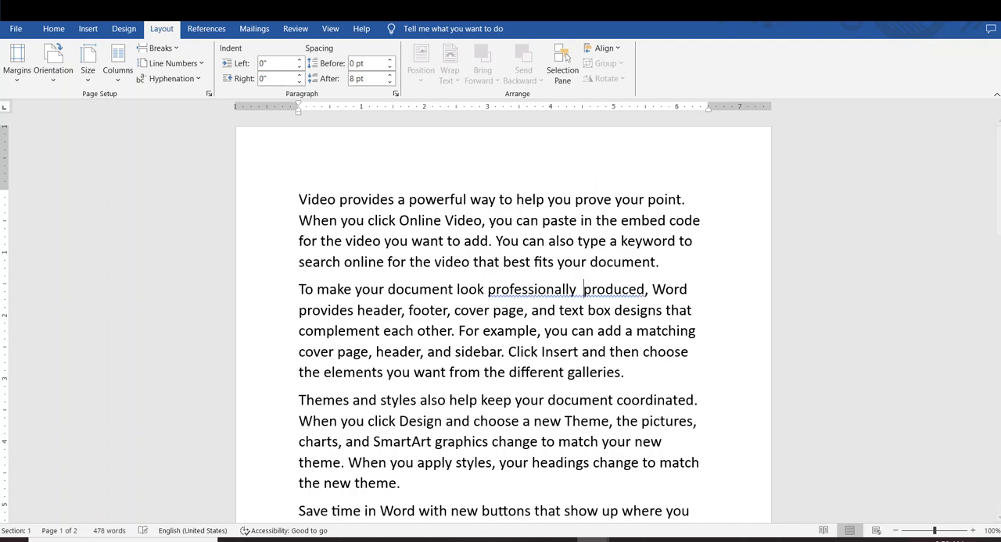
text(computer)
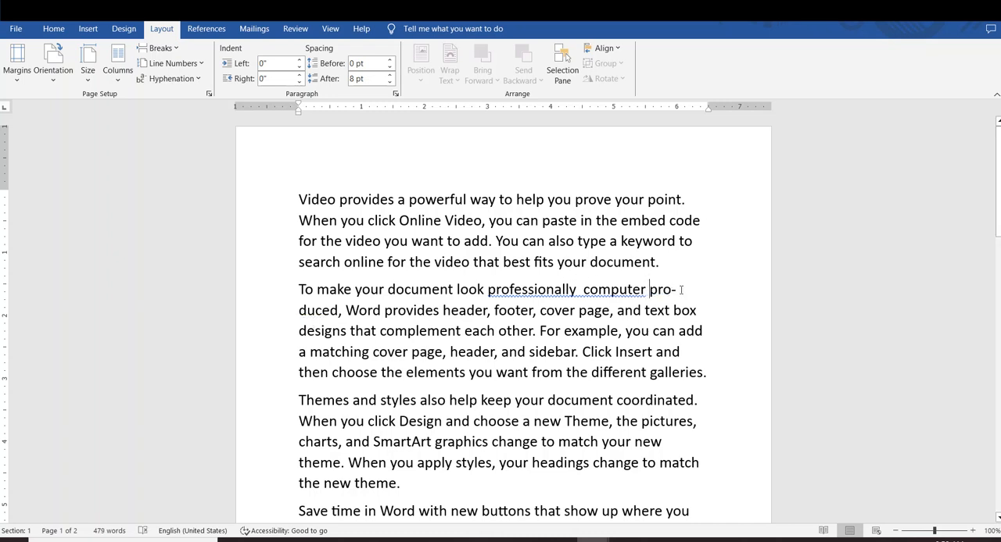
Examine the line-end hyphenation of the word "produced" in the second paragraph
mouse_move(679, 290)
mouse_down()
mouse_move(671, 290)
mouse_move(687, 290)
mouse_move(667, 291)
mouse_up()
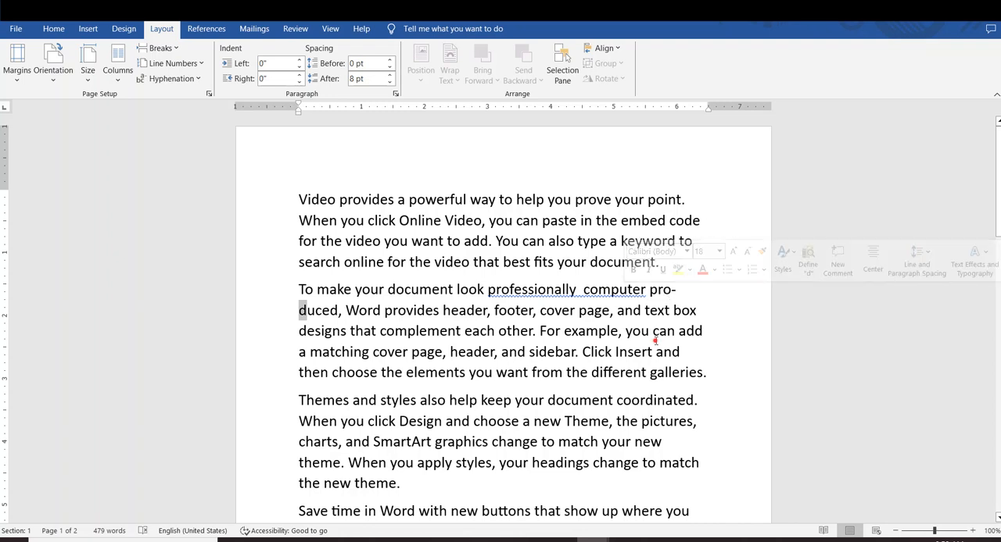
click(653, 331)
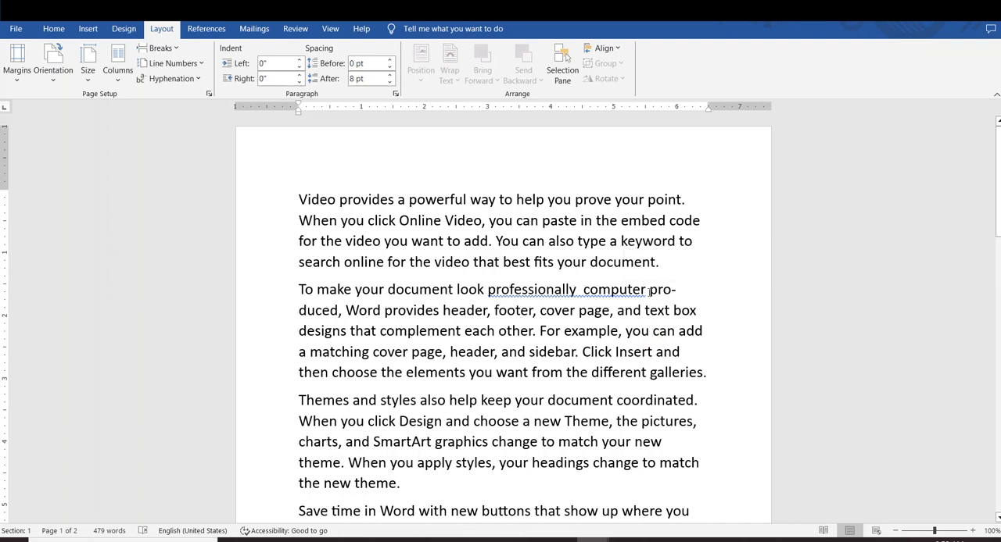
drag(649, 291, 683, 290)
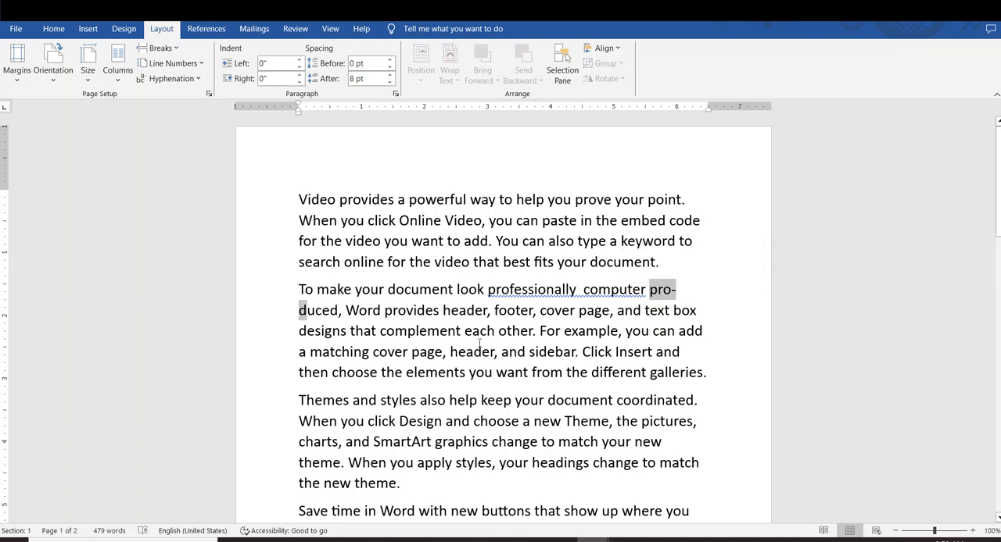
click(640, 346)
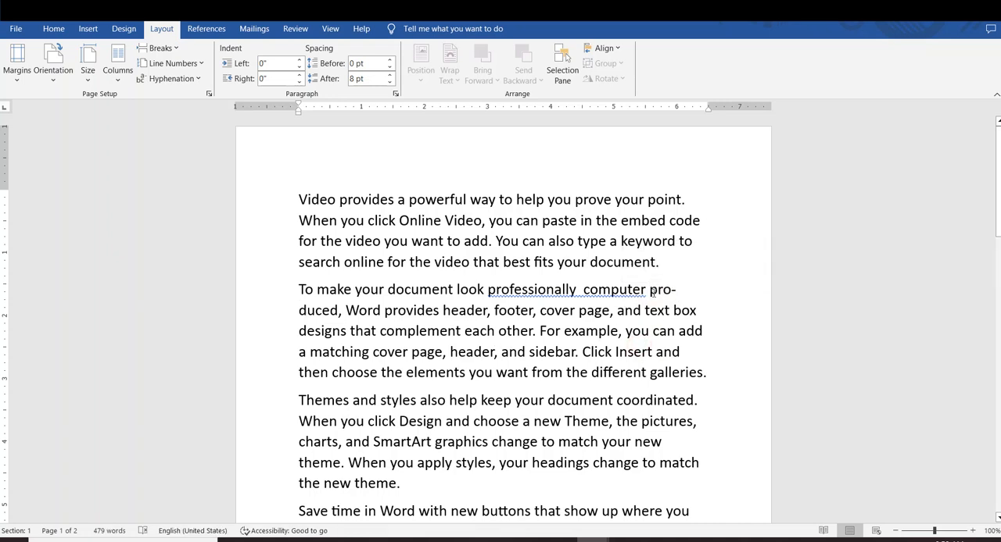
drag(652, 291, 677, 291)
click(663, 354)
drag(652, 290, 661, 290)
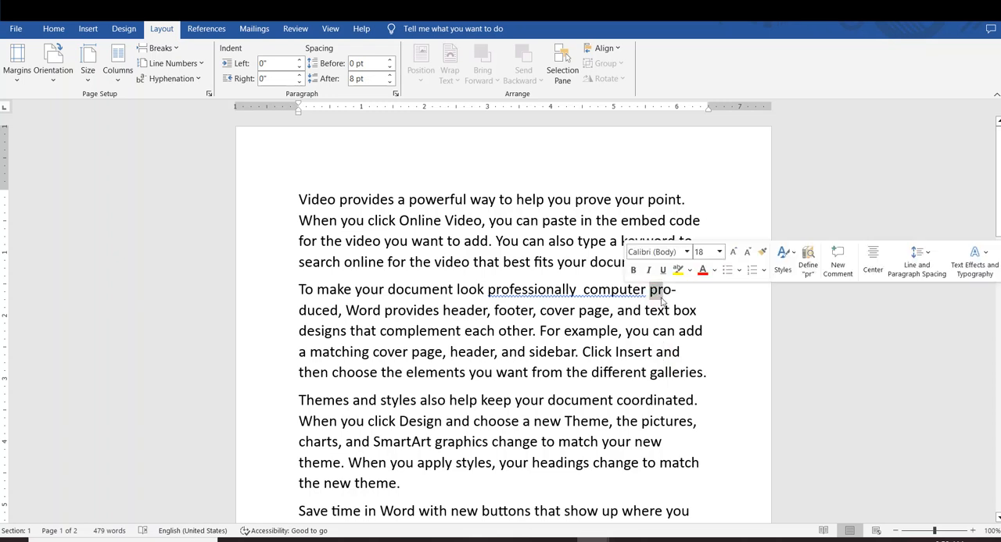
click(647, 351)
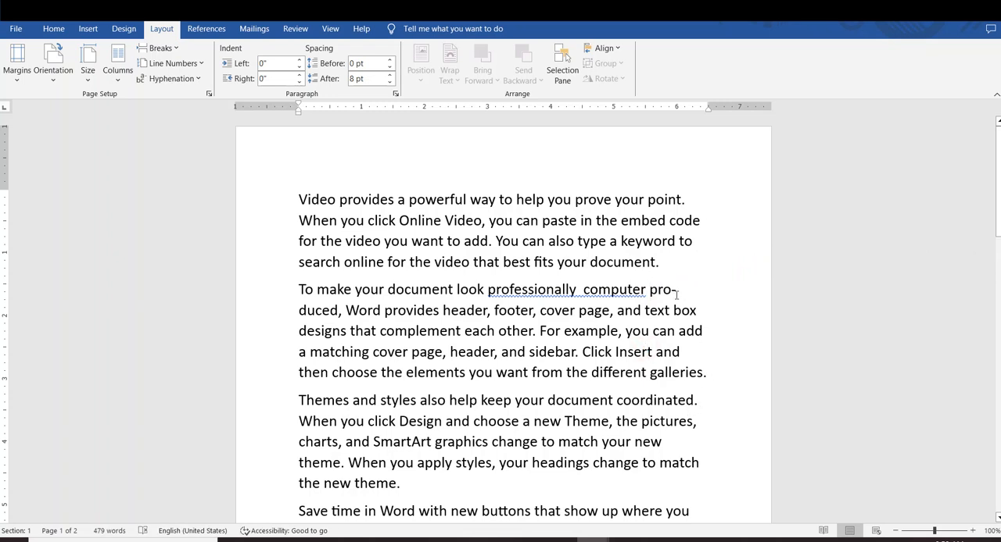
drag(675, 292, 659, 292)
click(663, 397)
Insert "j" before "text box" and "yt" inside "different" in the second paragraph, and highlight the line-end break in "galleries"
click(644, 317)
text(j)
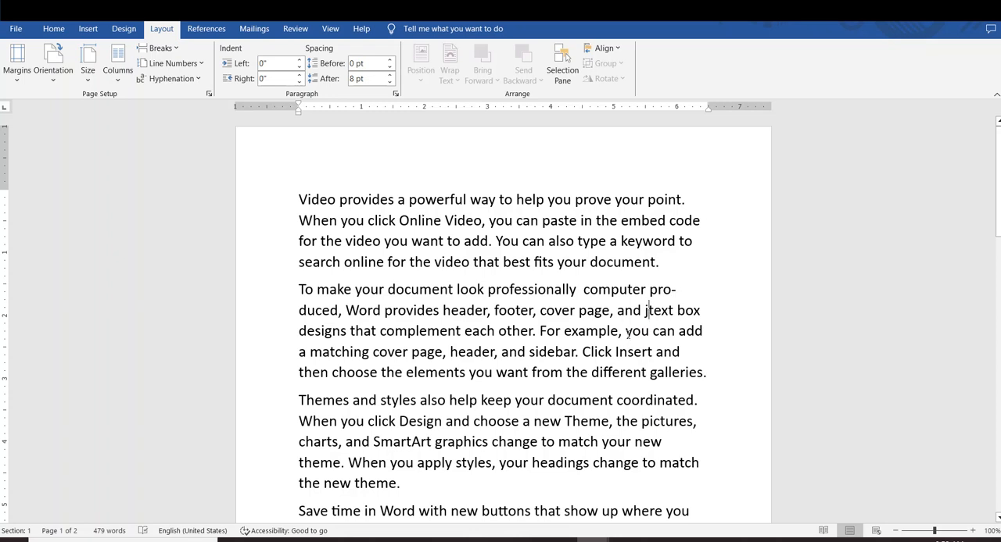
click(623, 373)
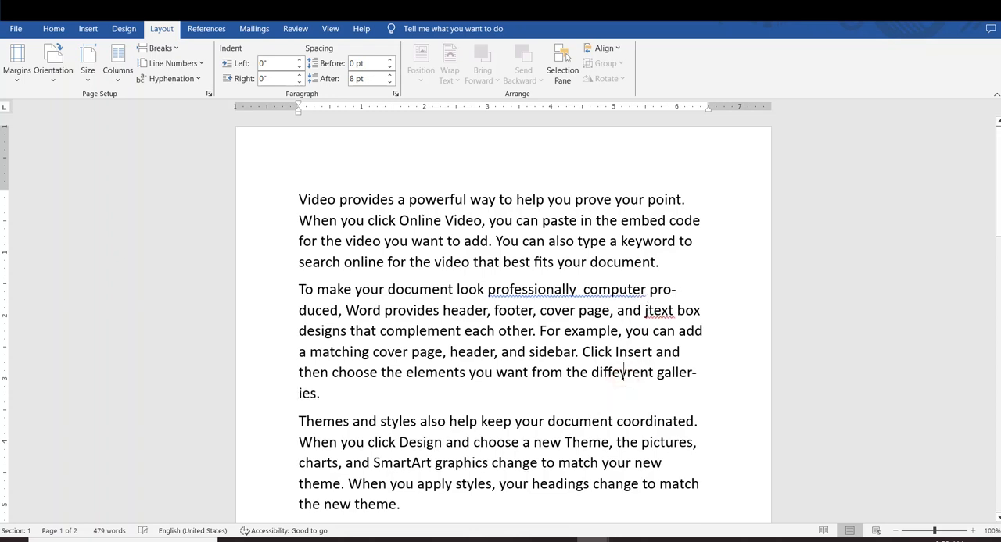
text(yt)
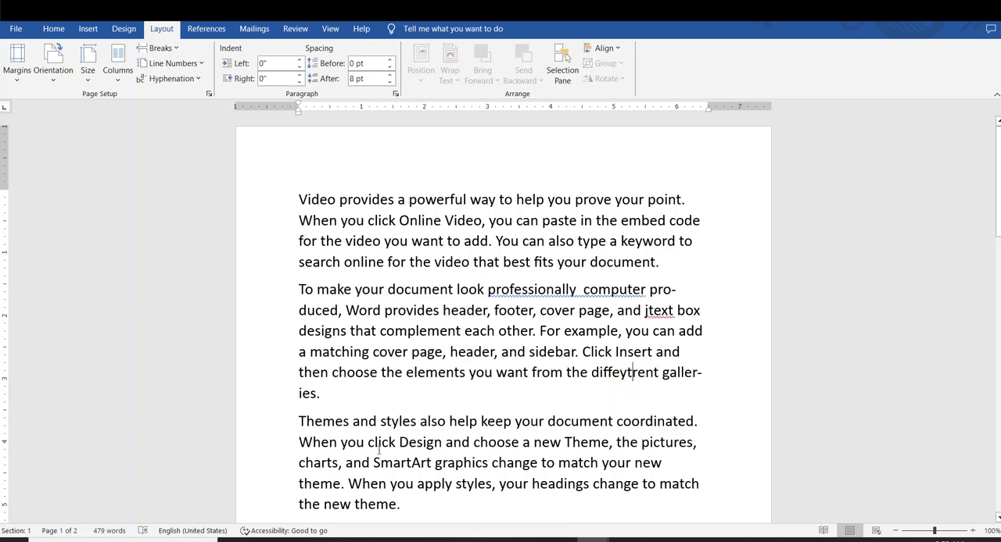
drag(705, 373, 693, 372)
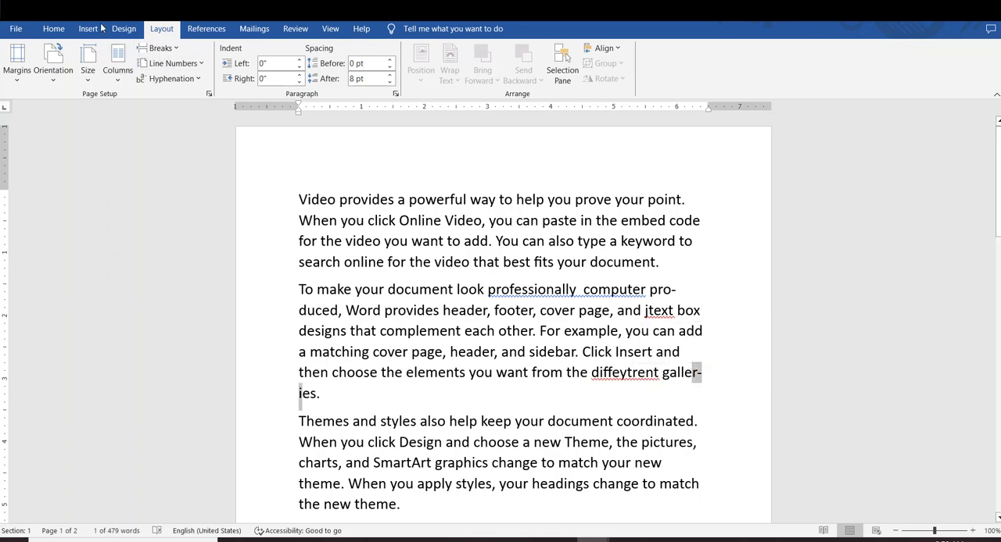
Turn off automatic hyphenation and manually hyphenate the whole document, accepting the suggested breaks in words such as "produced", "galleries" and "remembers"
click(171, 78)
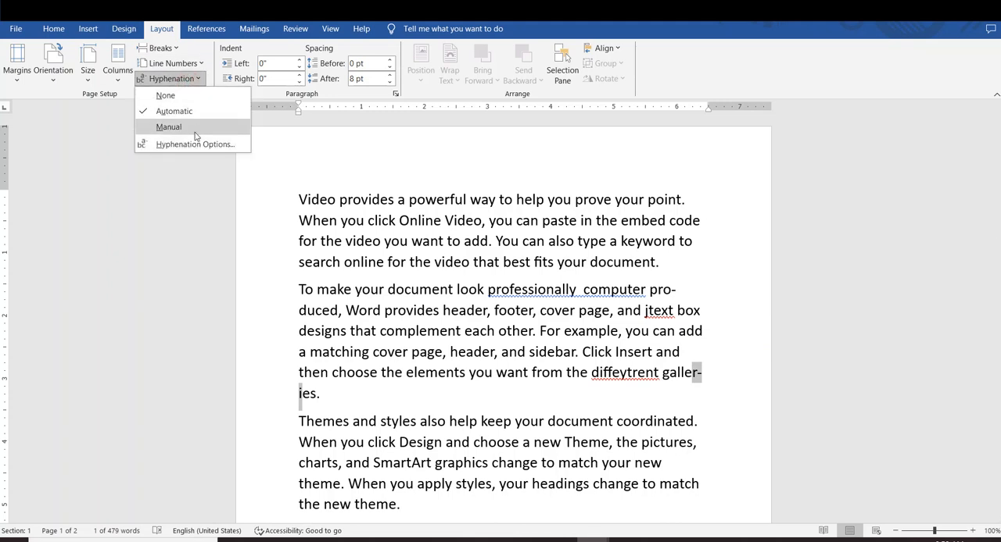
click(180, 97)
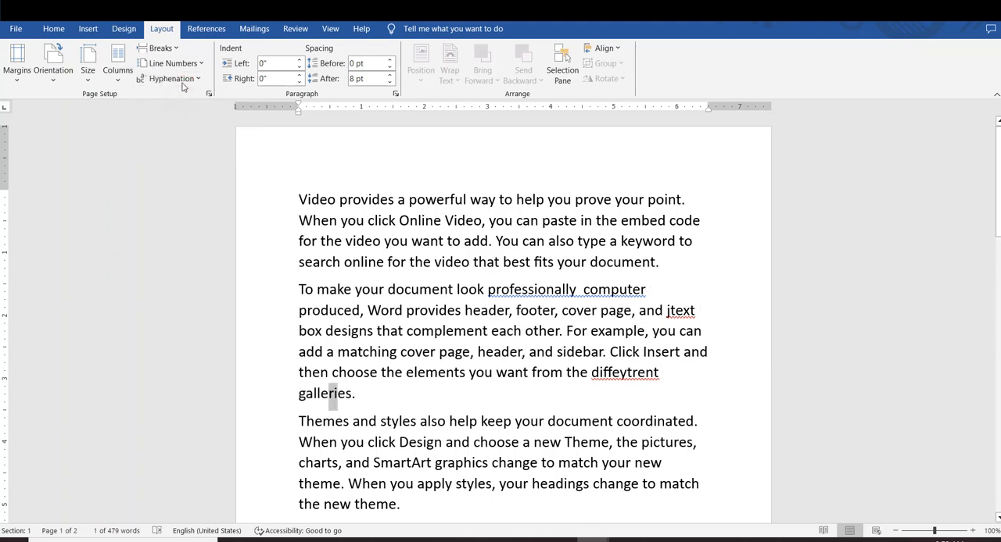
key(ctrl+a)
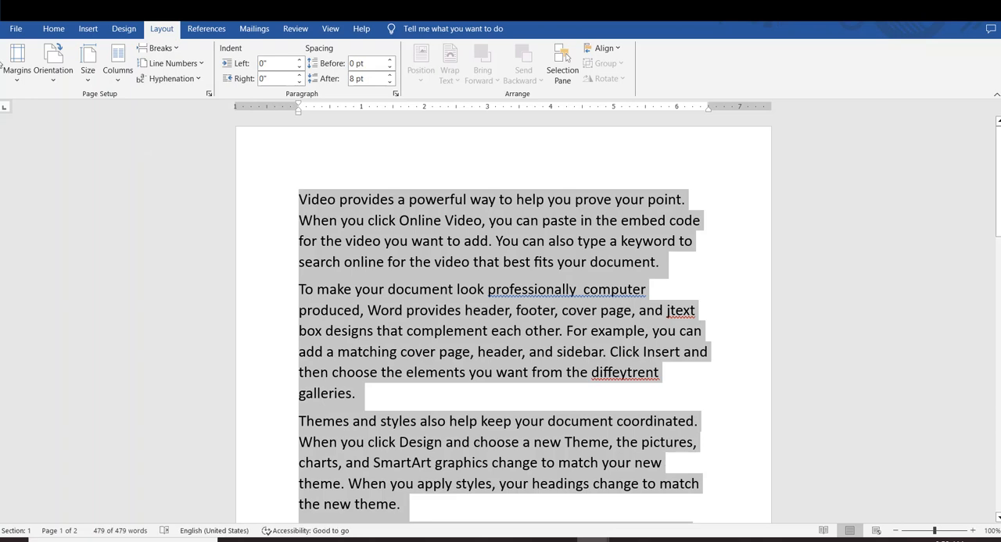
click(189, 81)
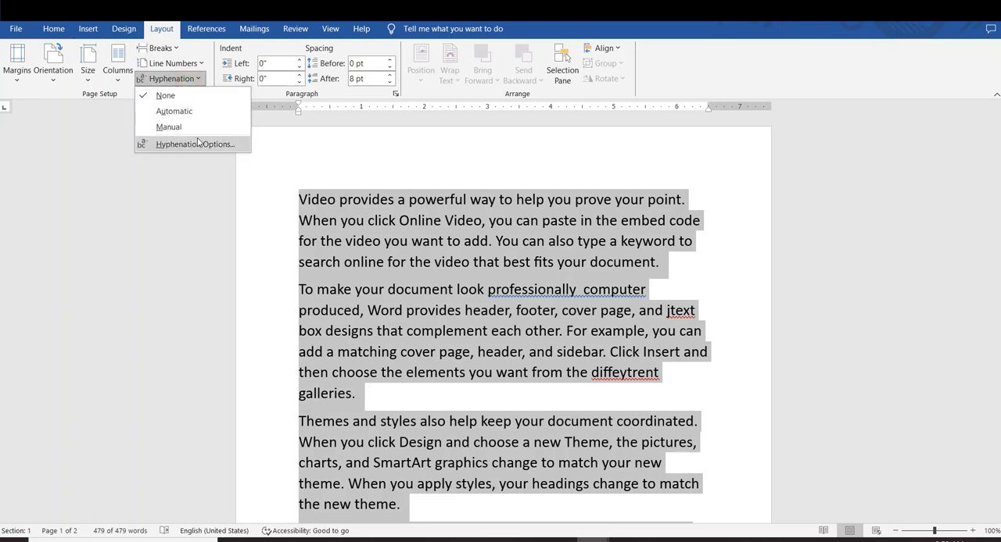
click(194, 129)
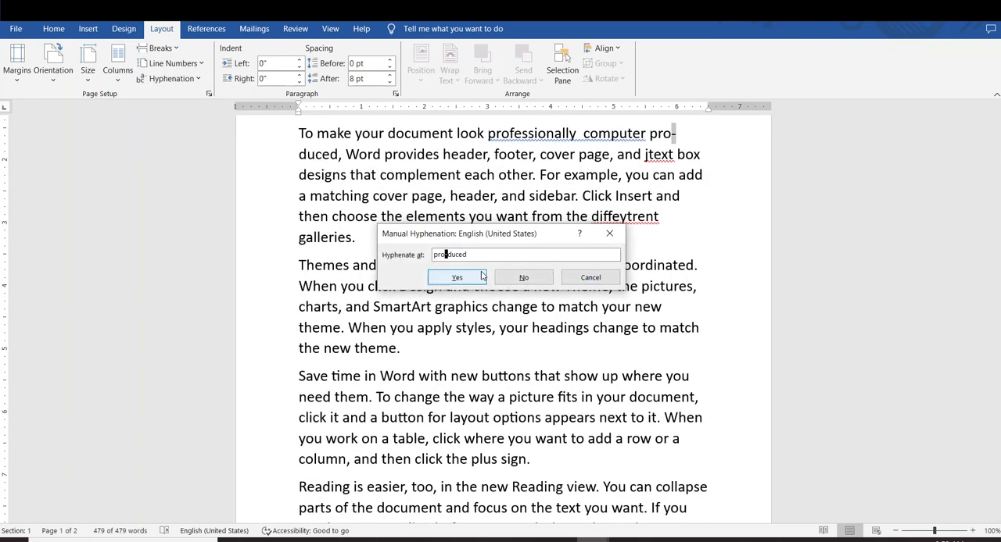
click(443, 278)
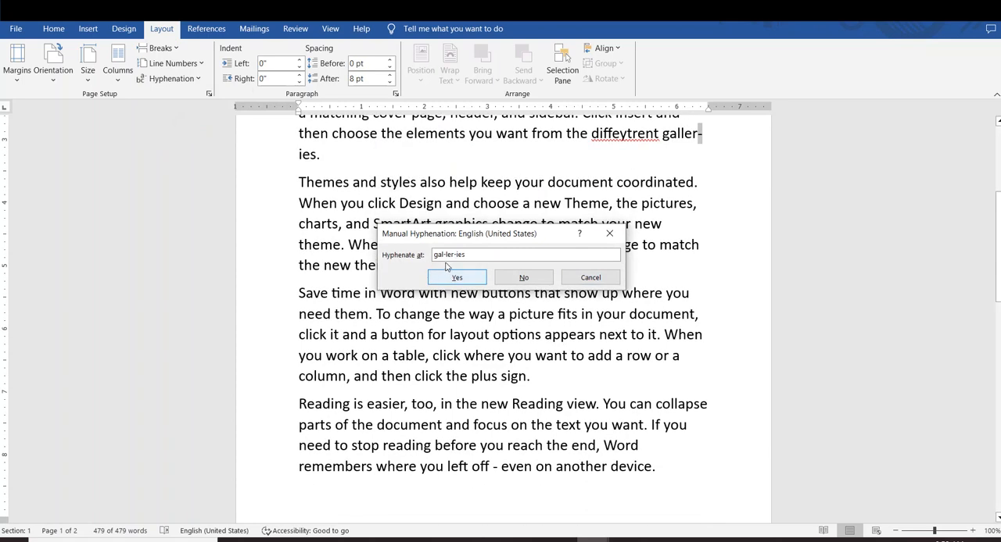
click(445, 278)
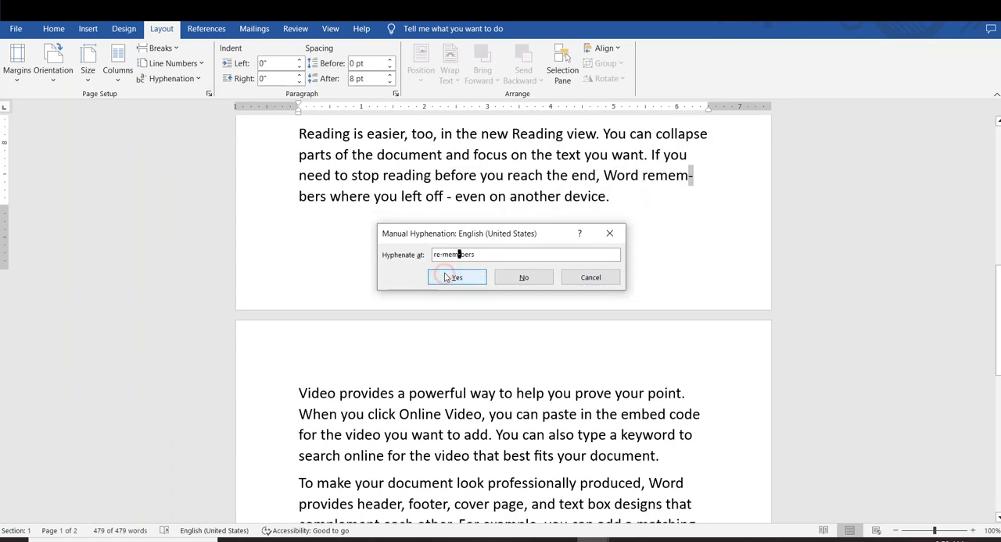
click(445, 277)
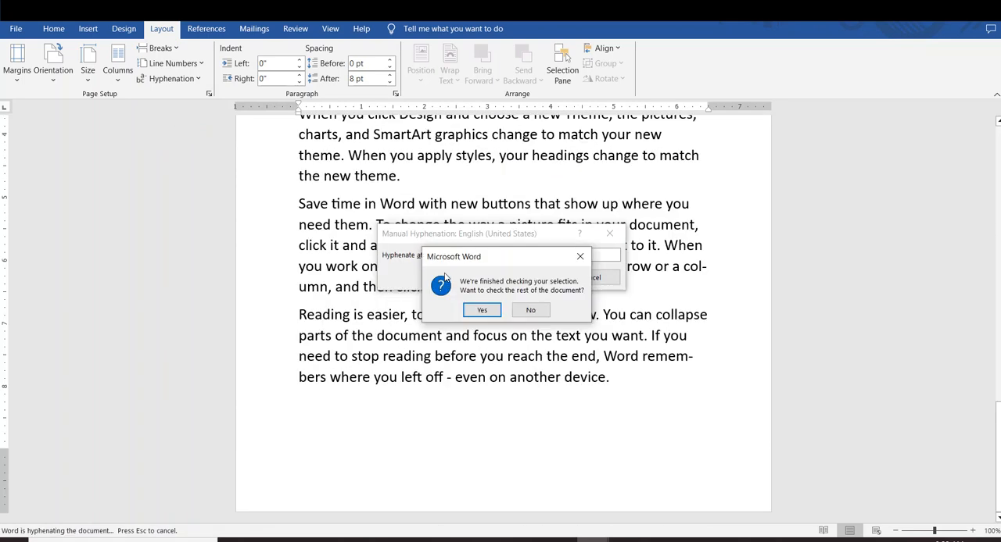
click(475, 311)
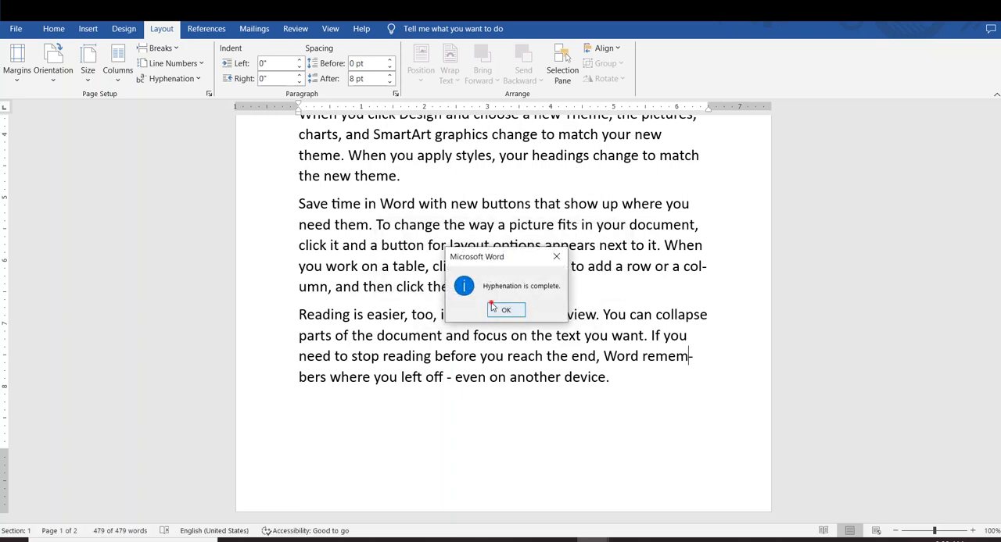
click(492, 307)
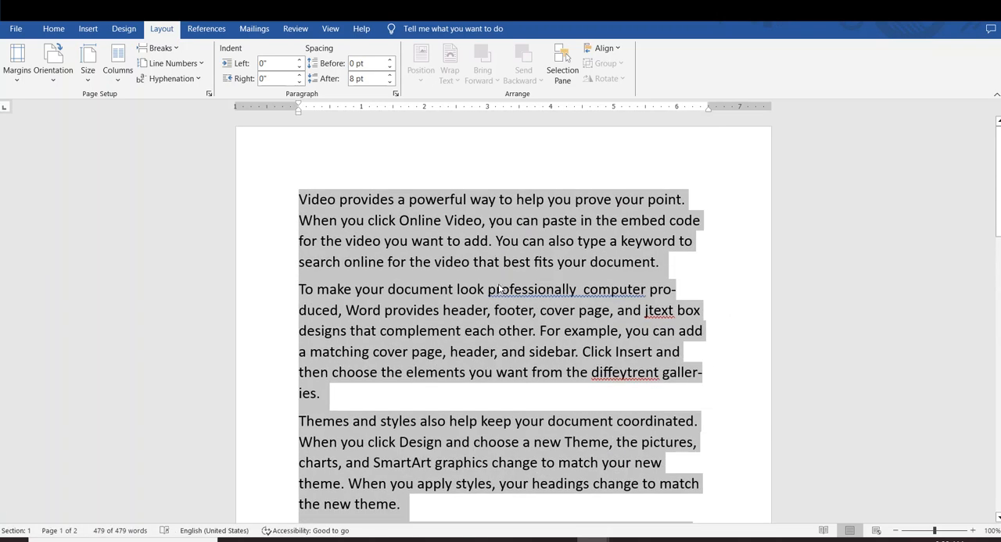
click(500, 291)
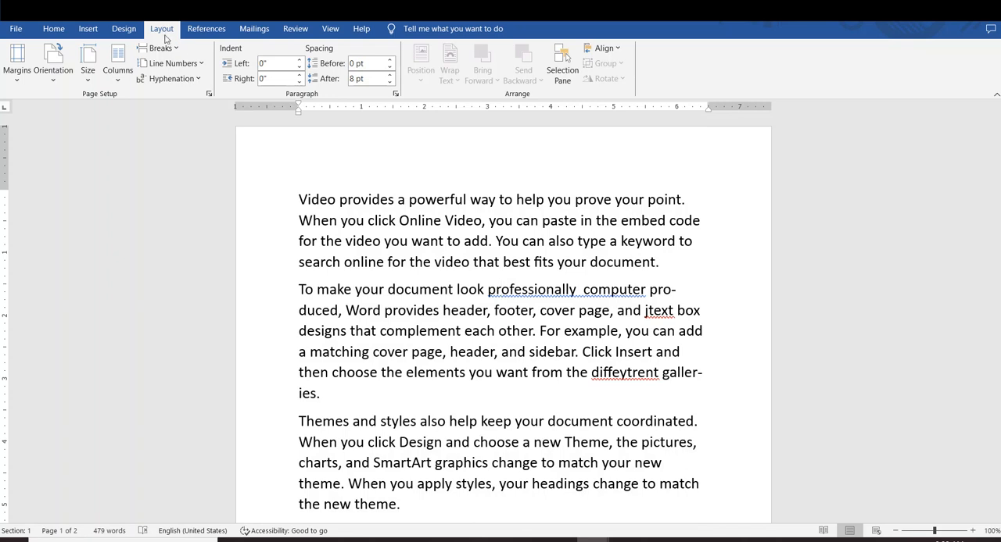